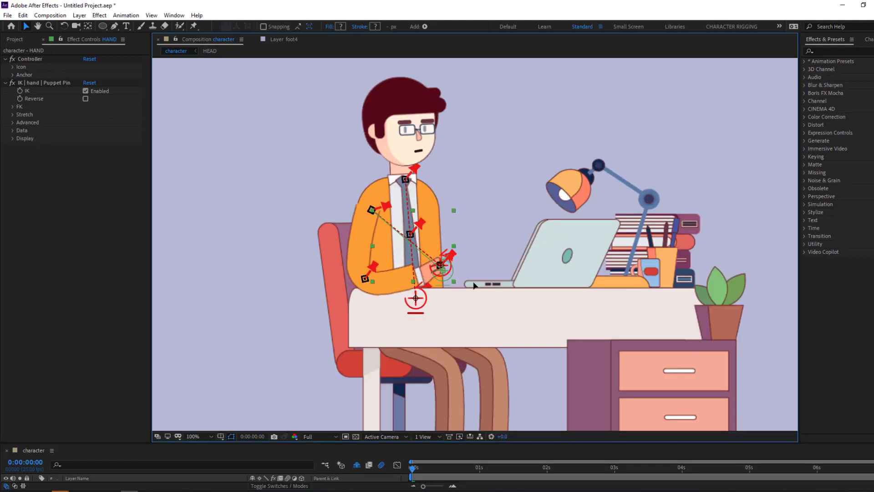
pyautogui.moveTo(474, 282)
pyautogui.mouseDown()
pyautogui.moveTo(452, 267)
pyautogui.moveTo(458, 281)
pyautogui.mouseUp()
pyautogui.moveTo(416, 298)
pyautogui.mouseDown()
pyautogui.moveTo(432, 287)
pyautogui.moveTo(403, 320)
pyautogui.moveTo(439, 308)
pyautogui.moveTo(416, 309)
pyautogui.mouseUp()
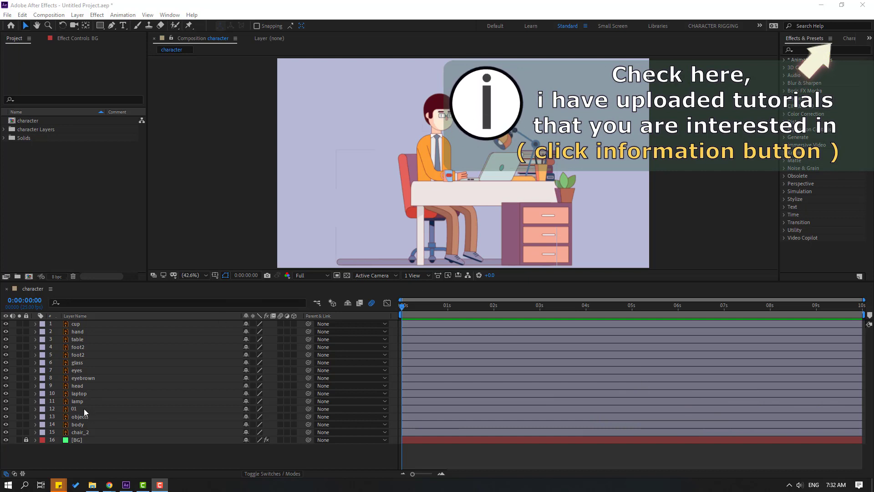
# Lock the chair_2, lamp and laptop layers, keeping the background layer locked.
pyautogui.click(83, 433)
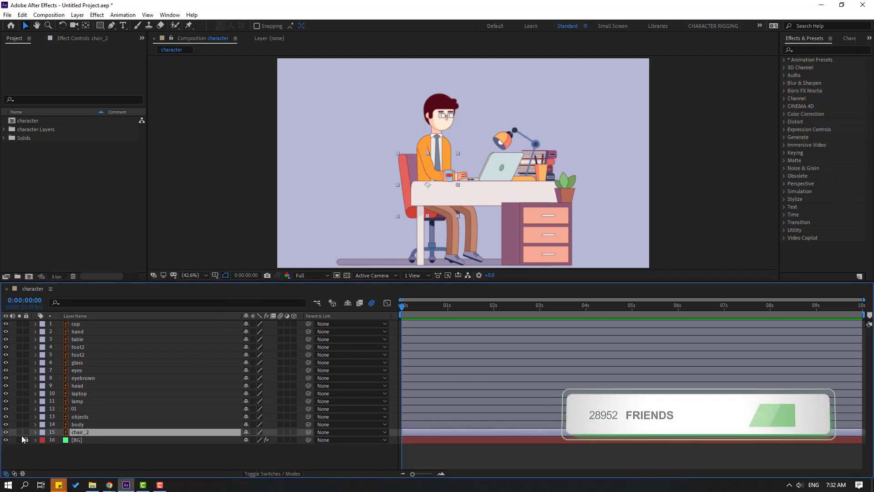
pyautogui.click(26, 432)
pyautogui.click(26, 440)
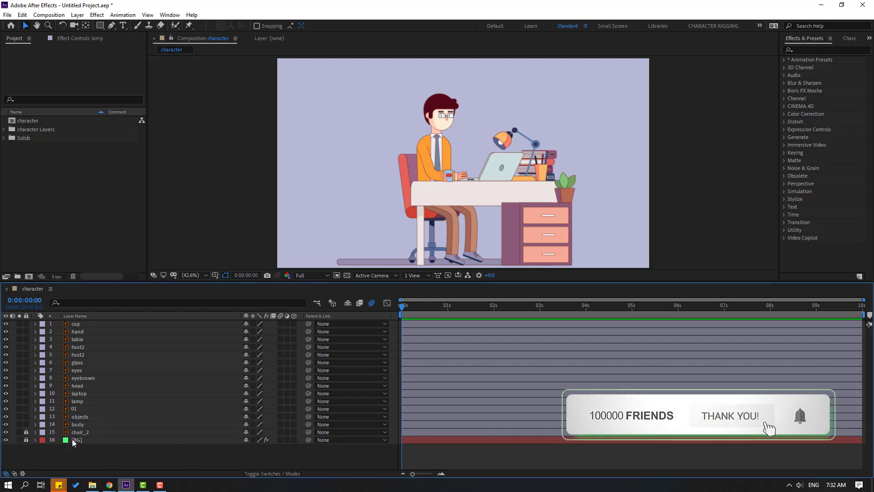
pyautogui.click(77, 403)
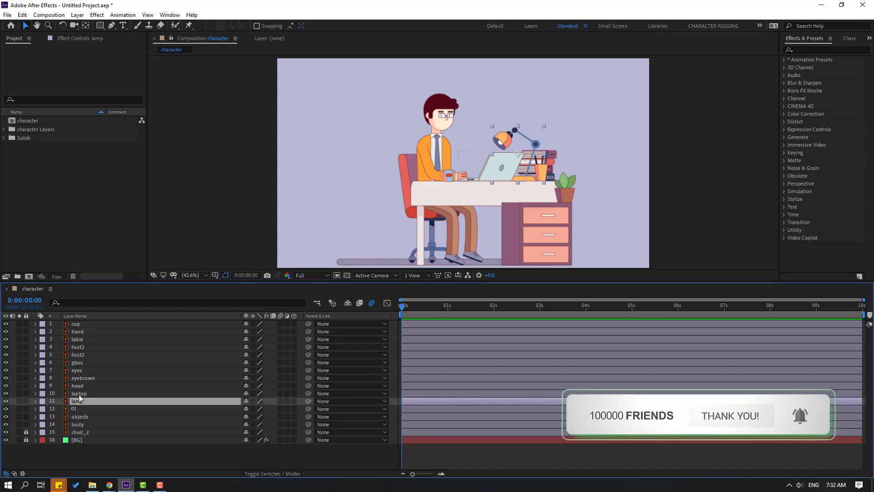
pyautogui.keyDown('ctrl'); pyautogui.click(79, 394); pyautogui.keyUp('ctrl')
pyautogui.click(26, 394)
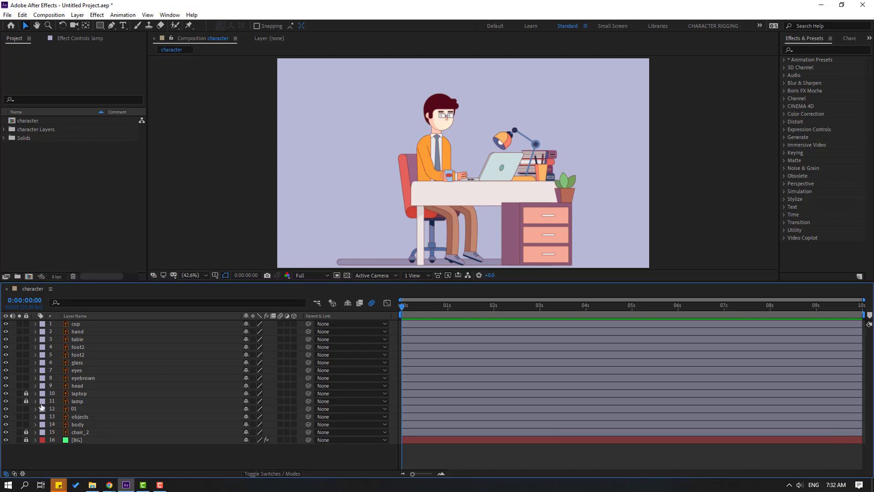
# Identify the objects layer by toggling its visibility, and lock the objects and cup layers.
pyautogui.click(76, 417)
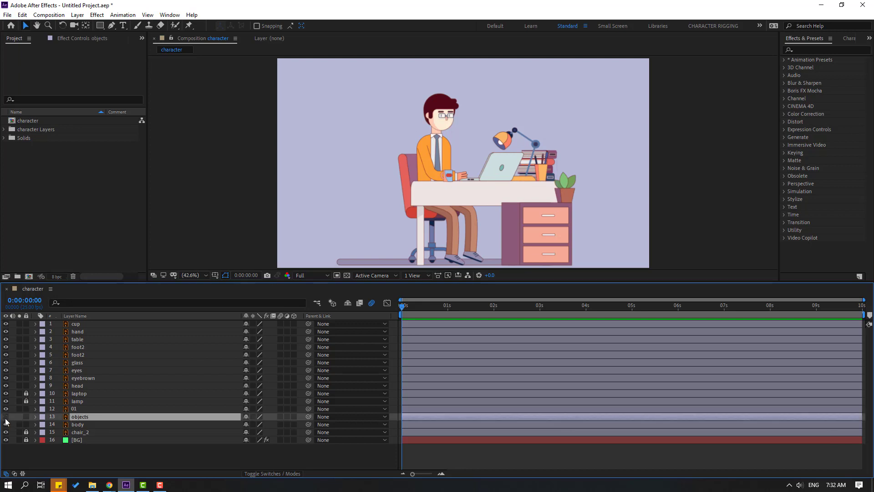
pyautogui.click(6, 416)
pyautogui.click(5, 417)
pyautogui.click(5, 417)
pyautogui.click(6, 417)
pyautogui.click(26, 417)
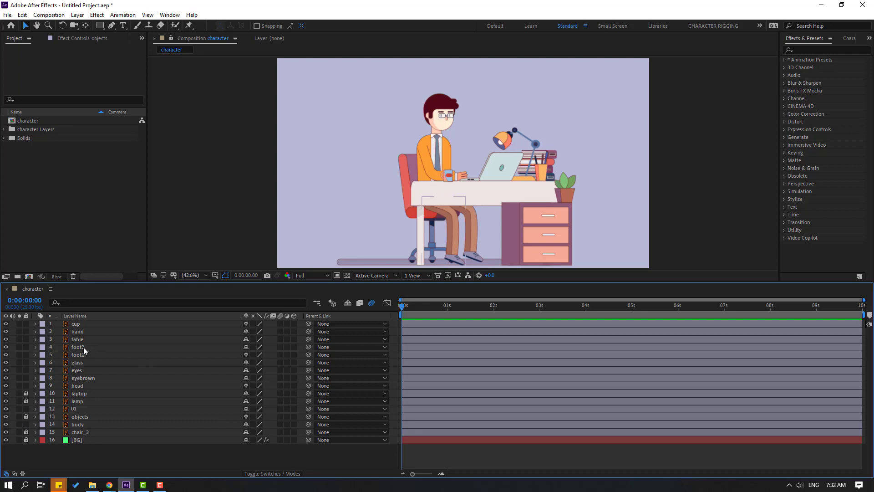
pyautogui.click(78, 324)
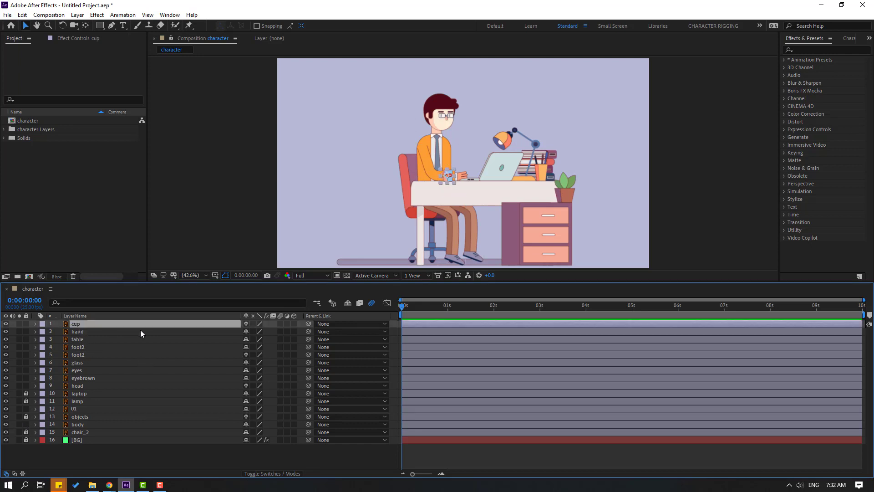
pyautogui.click(26, 324)
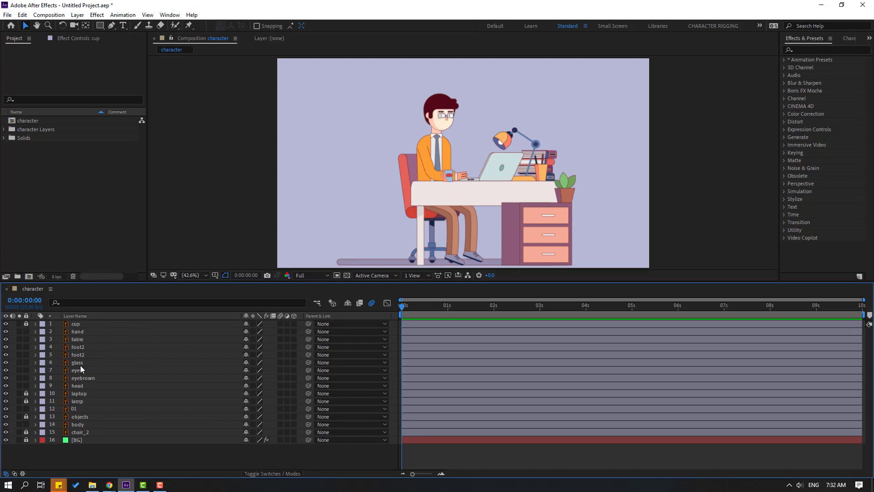
# Pre-compose the glass, eyes, eyebrown and head layers into a composition named HEAD, and return to the character composition.
pyautogui.click(77, 362)
pyautogui.keyDown('ctrl'); pyautogui.click(77, 371); pyautogui.keyUp('ctrl')
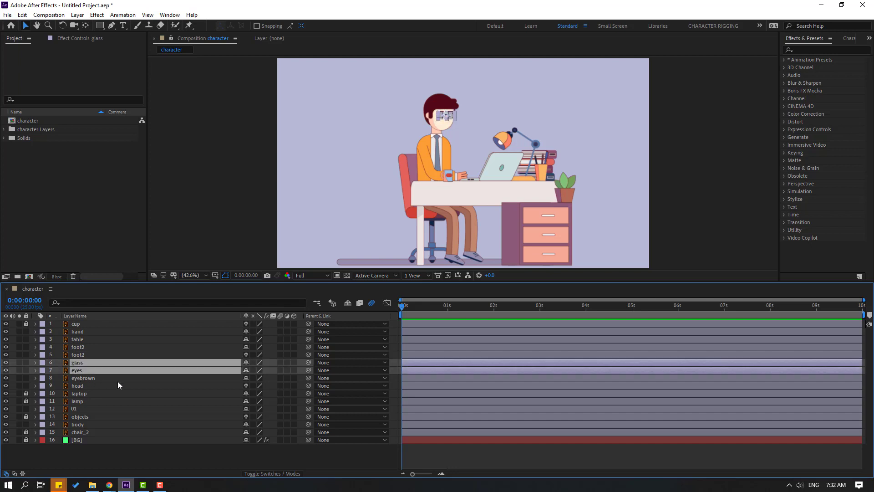
pyautogui.keyDown('ctrl'); pyautogui.click(89, 378); pyautogui.keyUp('ctrl')
pyautogui.keyDown('ctrl'); pyautogui.click(80, 386); pyautogui.keyUp('ctrl')
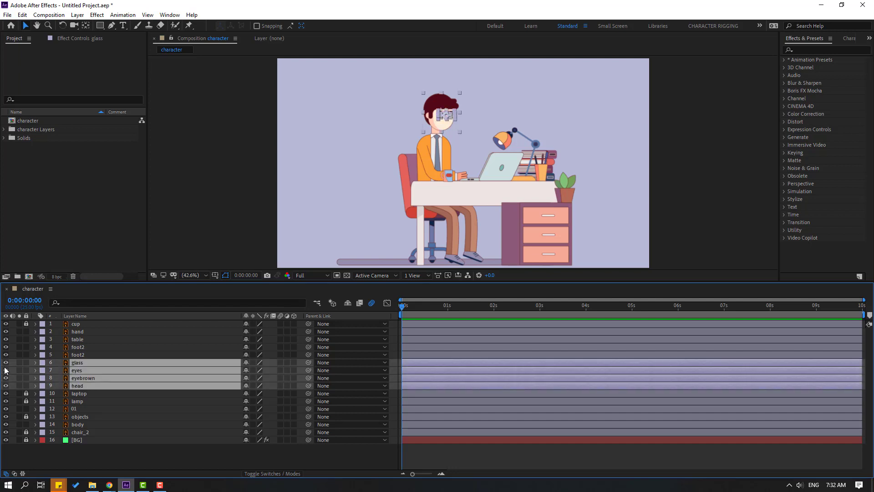
pyautogui.rightClick(81, 378)
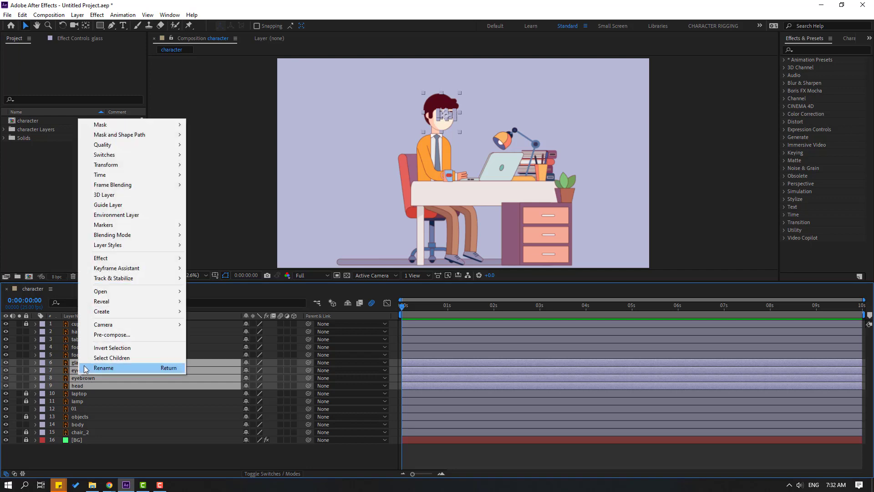
pyautogui.click(100, 336)
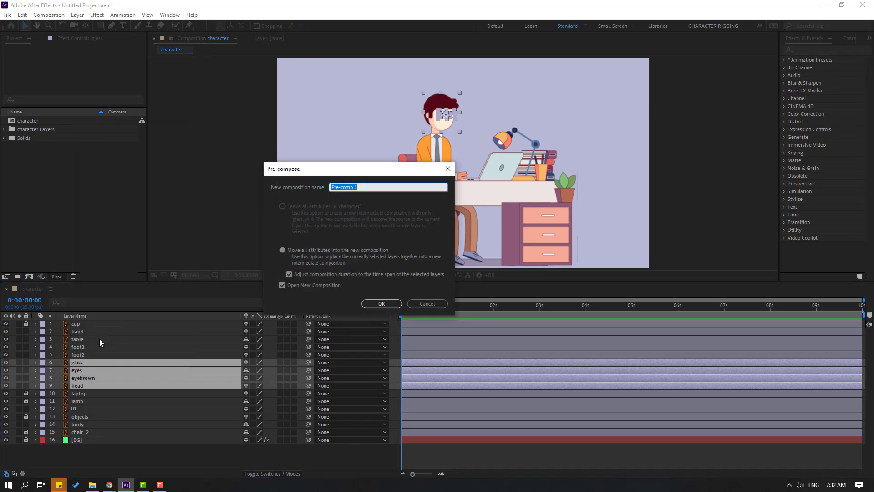
pyautogui.write('HEAD')
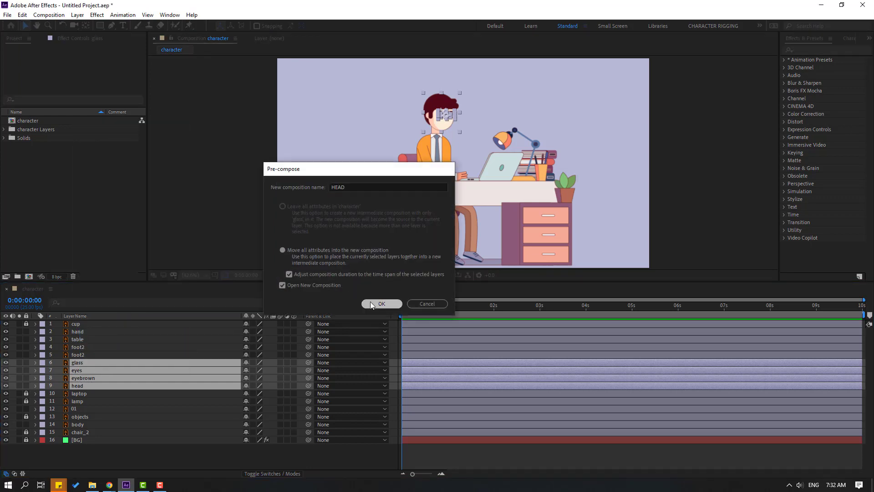
pyautogui.click(371, 302)
pyautogui.click(33, 289)
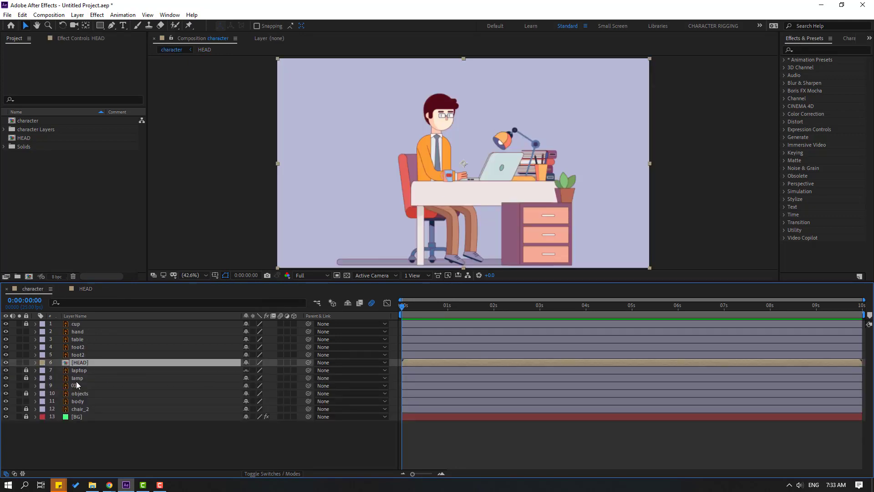
# Mark the cup, laptop, lamp, objects and chair_2 layers as shy and hide shy layers from the layer list.
pyautogui.click(245, 377)
pyautogui.click(246, 394)
pyautogui.click(246, 408)
pyautogui.click(345, 307)
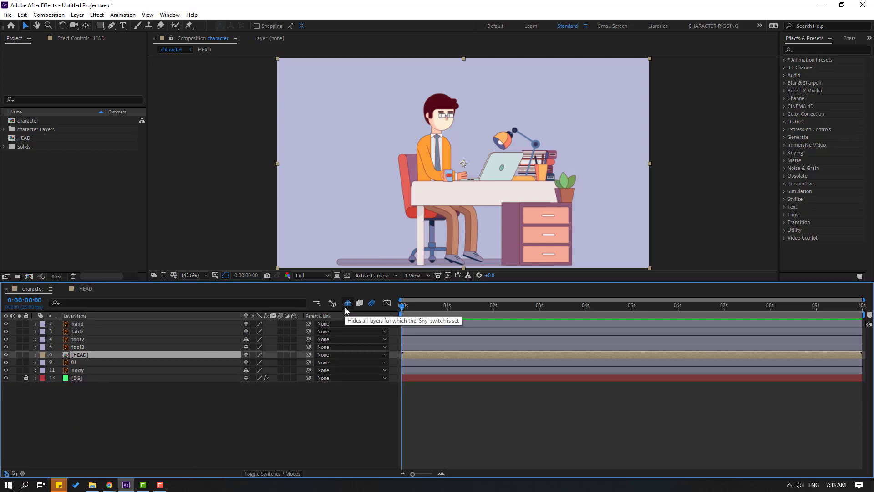
pyautogui.click(132, 417)
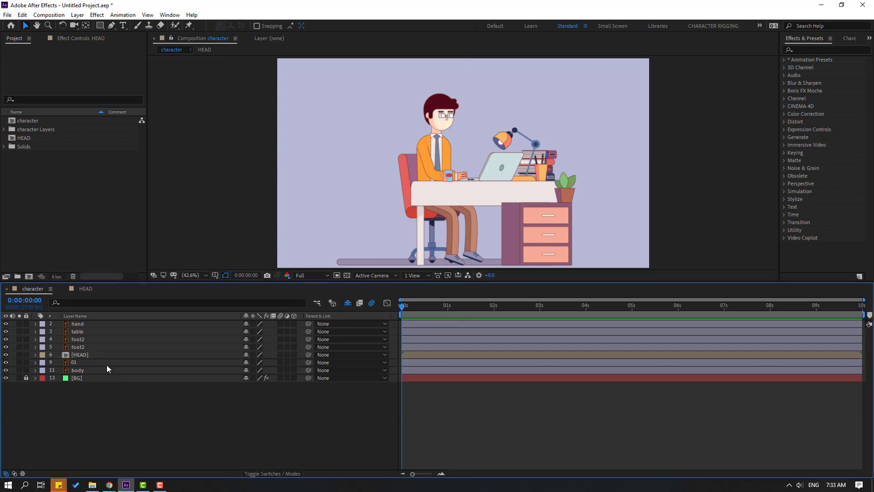
# Lock the table layer and mark it as shy to hide it from the layer list.
pyautogui.click(77, 334)
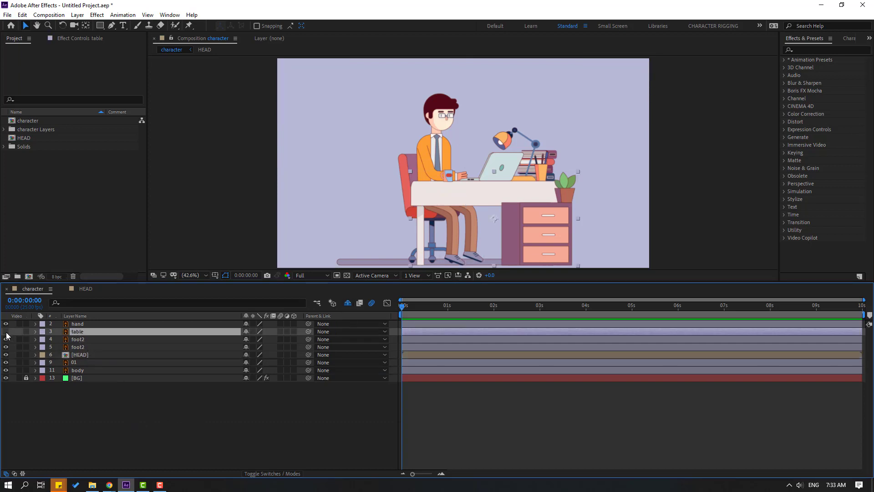
pyautogui.click(26, 331)
pyautogui.click(245, 331)
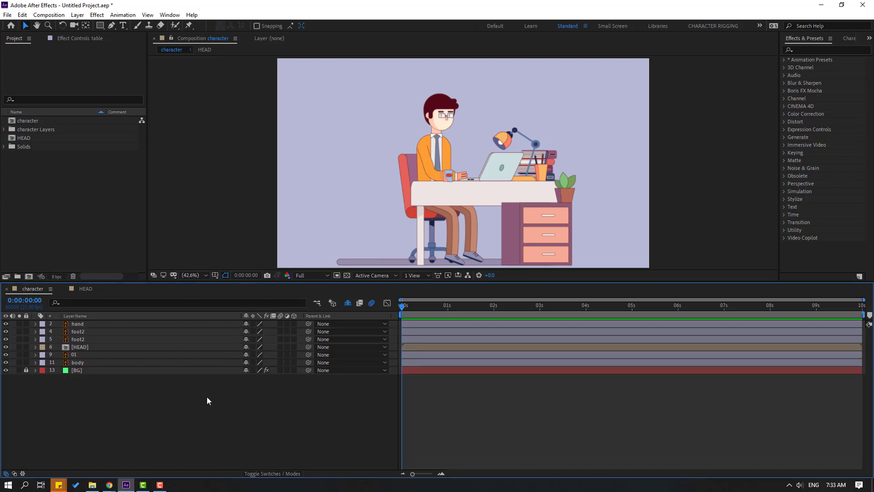
# Solo the HEAD layer and move its anchor point to the bottom of the chin.
pyautogui.click(81, 347)
pyautogui.click(19, 347)
pyautogui.press('.')
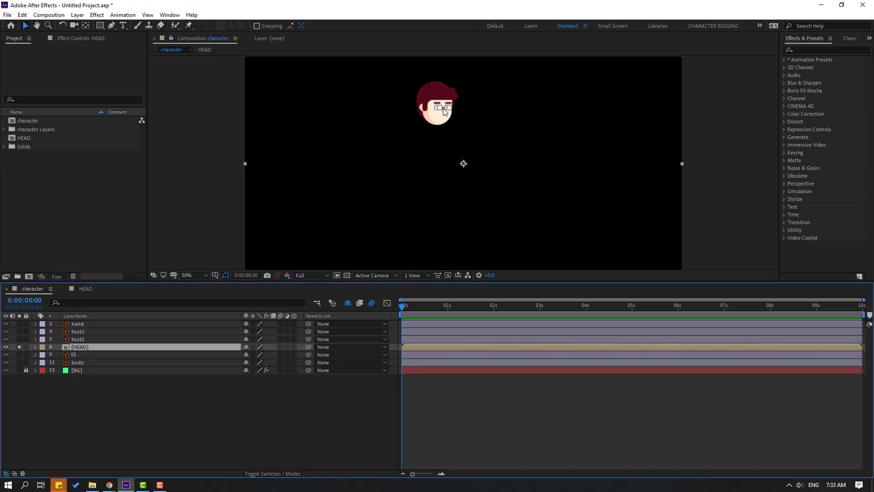
pyautogui.scroll(2, 444, 111)
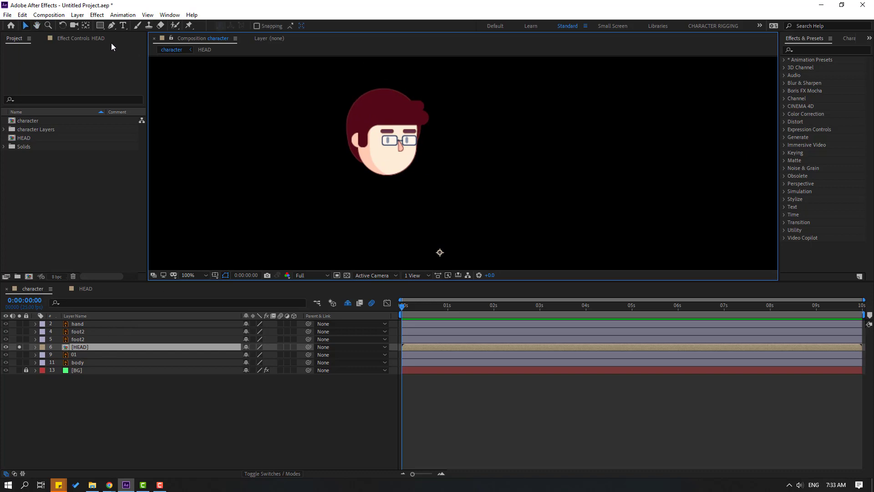
pyautogui.click(85, 26)
pyautogui.moveTo(440, 252); pyautogui.dragTo(384, 173)
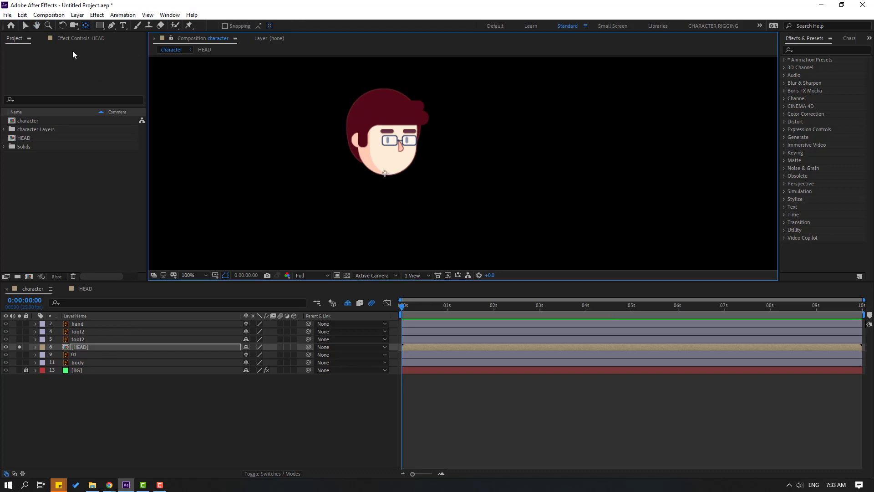
pyautogui.click(26, 26)
# Try tilting the HEAD layer backwards about its anchor point, and undo the rotation.
pyautogui.press('r')
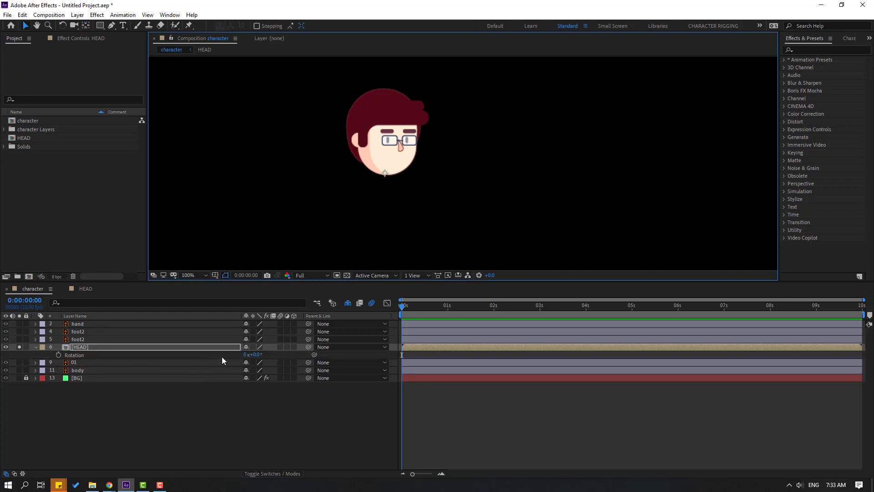
pyautogui.moveTo(254, 357); pyautogui.dragTo(249, 357)
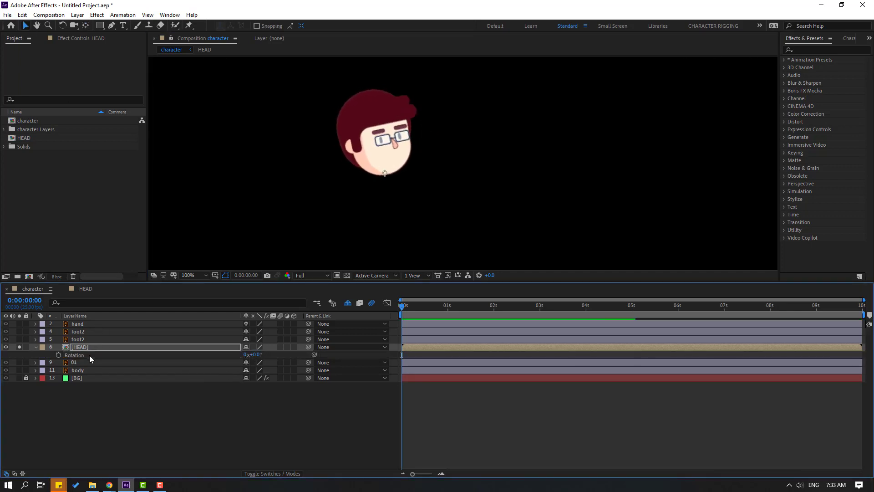
pyautogui.hotkey('ctrl', 'z')
pyautogui.click(35, 347)
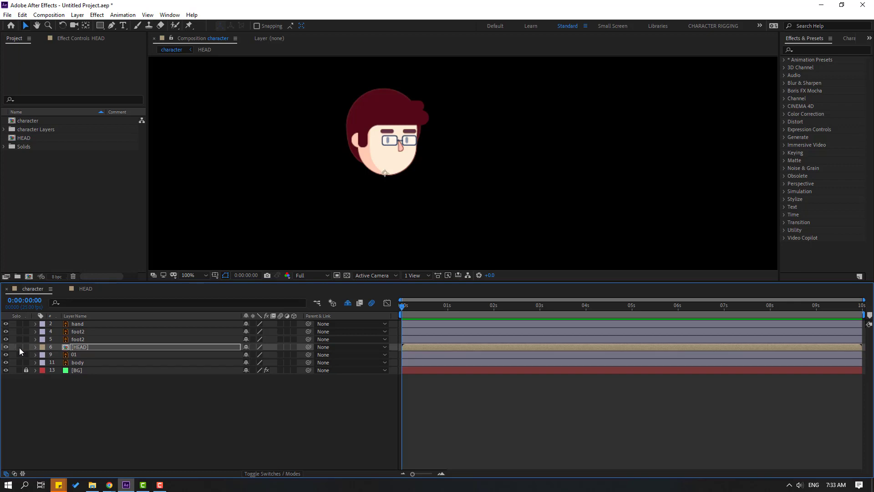
# Turn off solo for the HEAD layer and parent it to the body layer.
pyautogui.click(19, 347)
pyautogui.press(',')
pyautogui.click(71, 348)
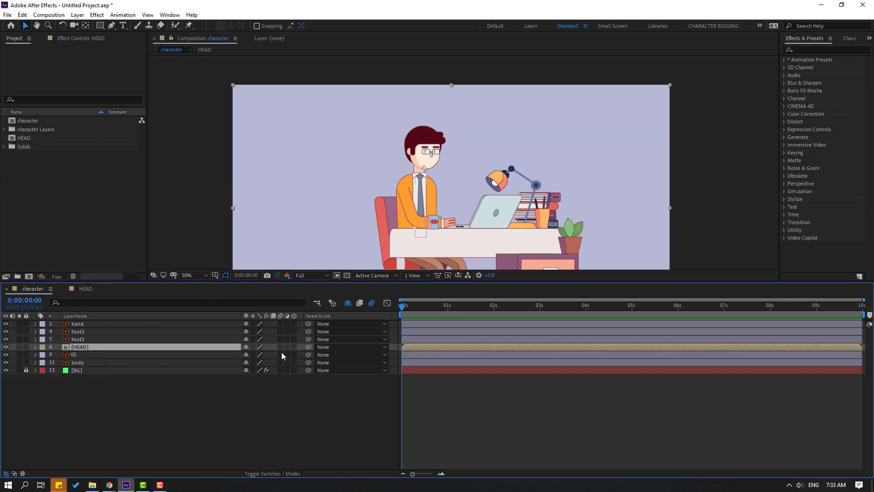
pyautogui.moveTo(308, 347); pyautogui.dragTo(78, 362)
# Solo the tie layer 01 and move its anchor point to the knot at the top of the tie.
pyautogui.click(73, 356)
pyautogui.moveTo(270, 246); pyautogui.dragTo(242, 247)
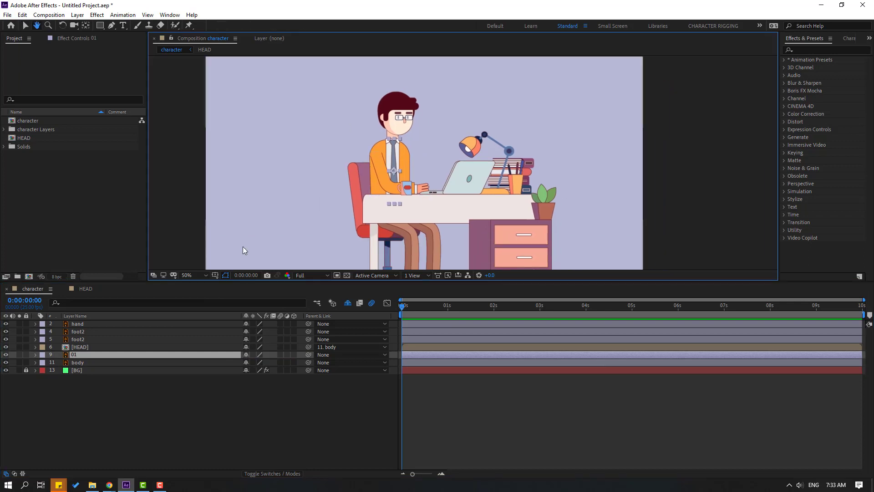
pyautogui.click(19, 355)
pyautogui.click(19, 354)
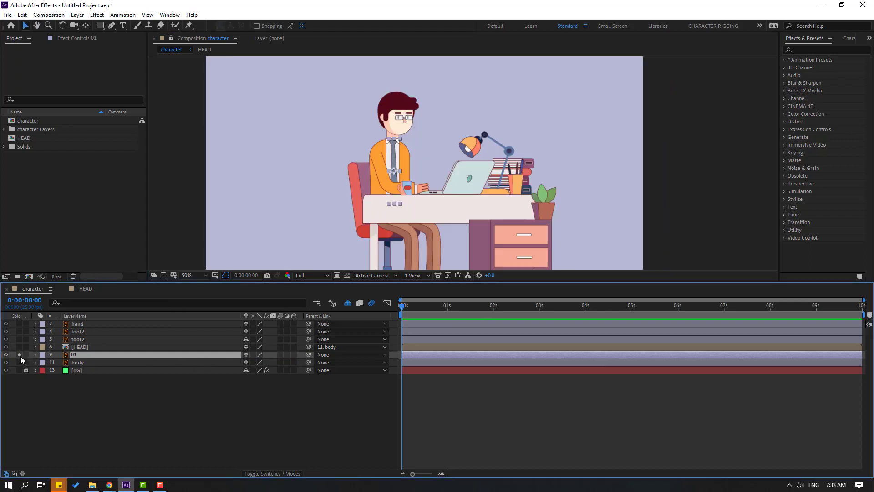
pyautogui.click(19, 354)
pyautogui.press('.')
pyautogui.moveTo(341, 163); pyautogui.dragTo(402, 178)
pyautogui.scroll(1, 417, 181)
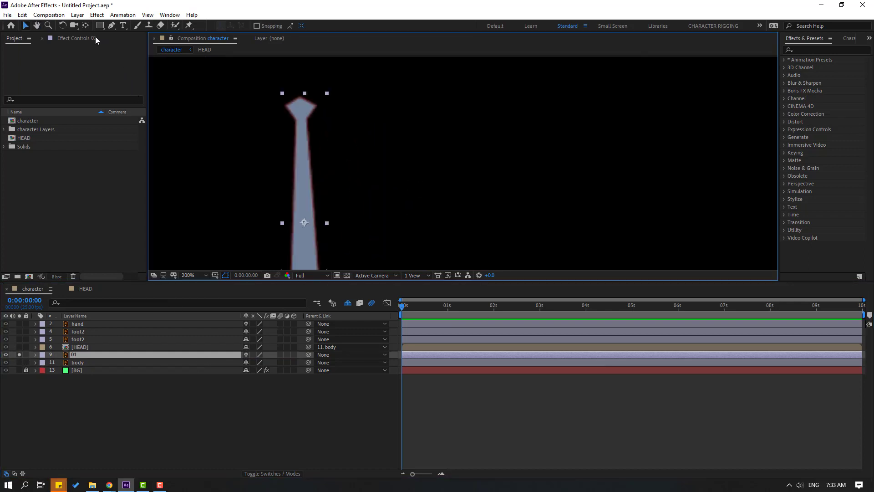
pyautogui.click(85, 25)
pyautogui.moveTo(304, 223); pyautogui.dragTo(300, 102)
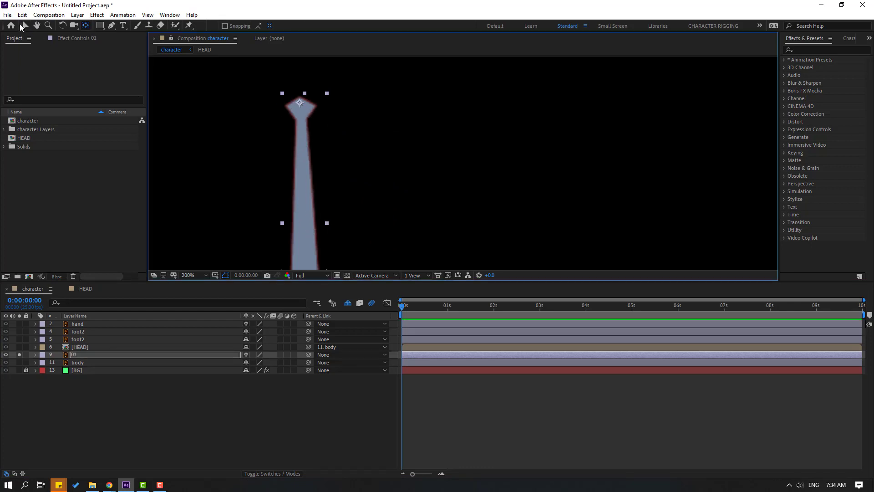
pyautogui.click(25, 25)
# Turn off solo for the tie layer and solo the hand layer to show the arm alone.
pyautogui.click(20, 354)
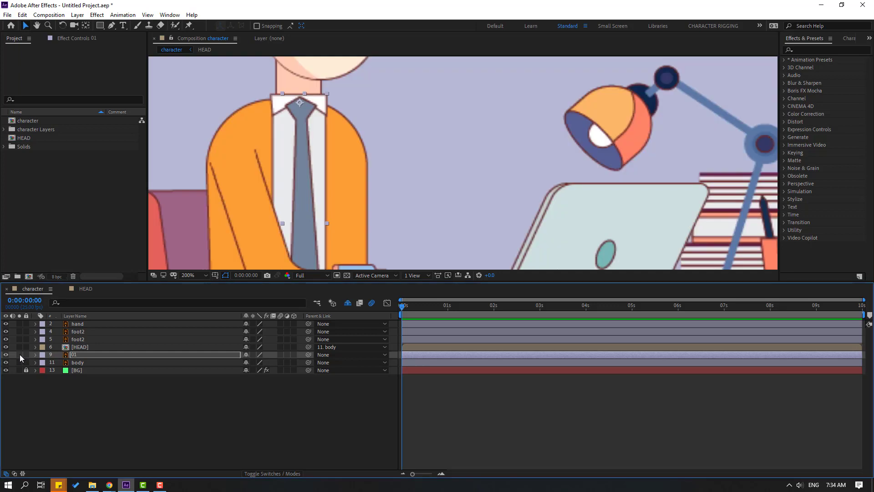
pyautogui.scroll(-2, 339, 191)
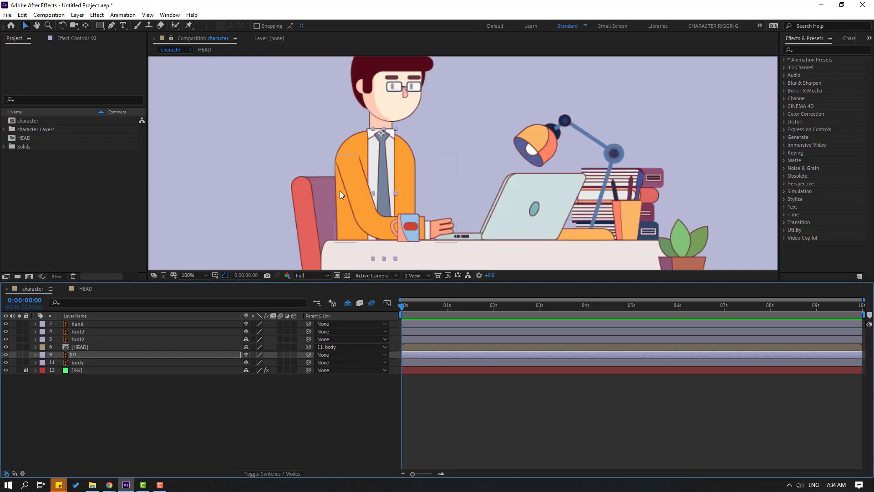
pyautogui.click(75, 323)
pyautogui.click(18, 324)
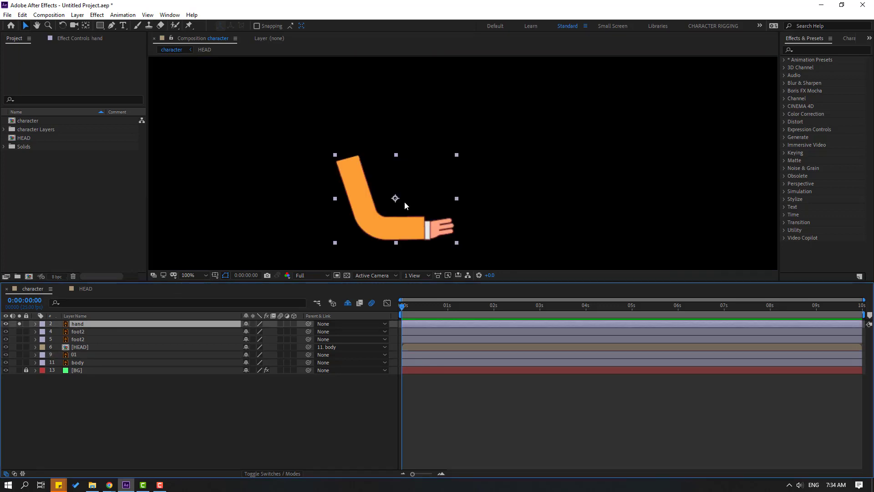
pyautogui.moveTo(390, 227); pyautogui.dragTo(375, 184)
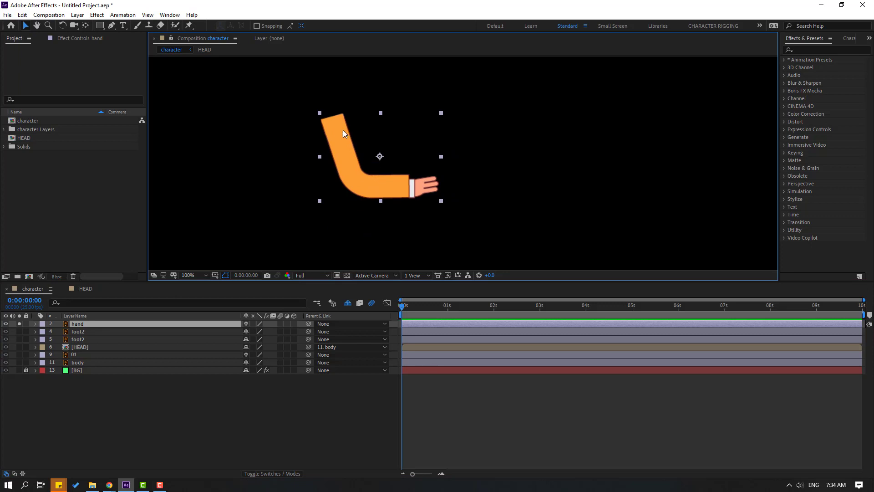
pyautogui.moveTo(343, 130); pyautogui.dragTo(343, 137)
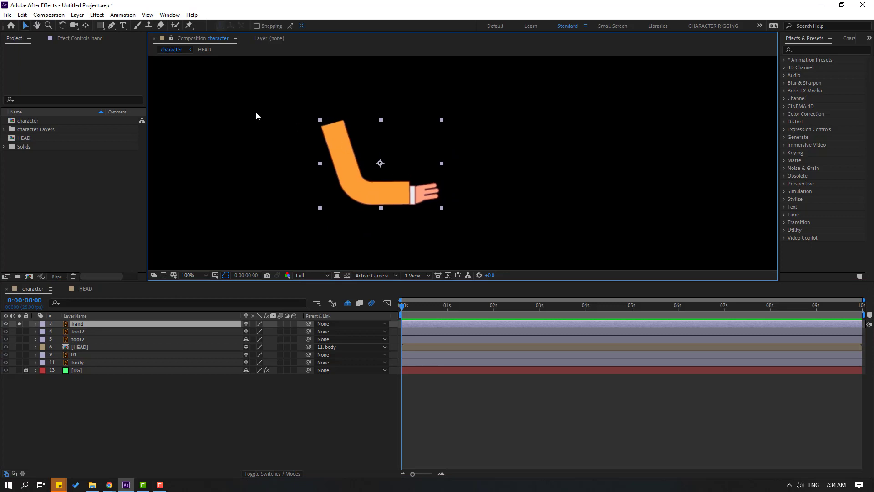
# Place three puppet position pins on the hand layer, at the shoulder, the elbow and the hand.
pyautogui.click(189, 24)
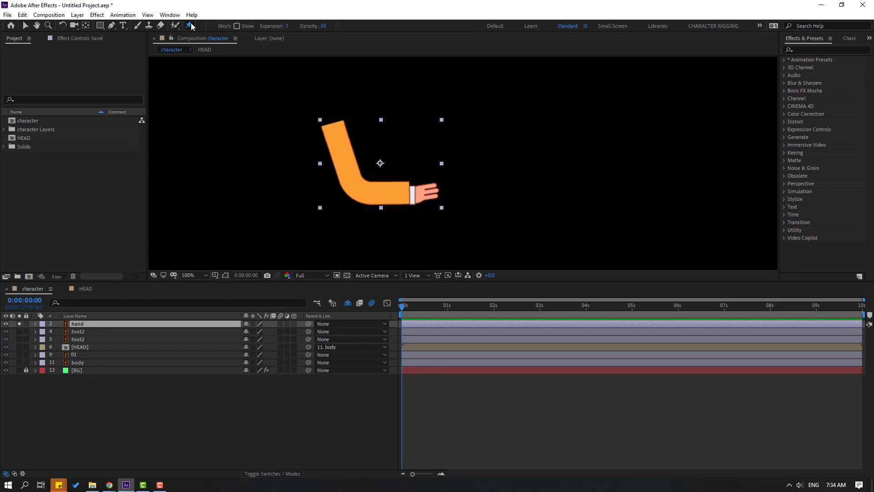
pyautogui.click(335, 126)
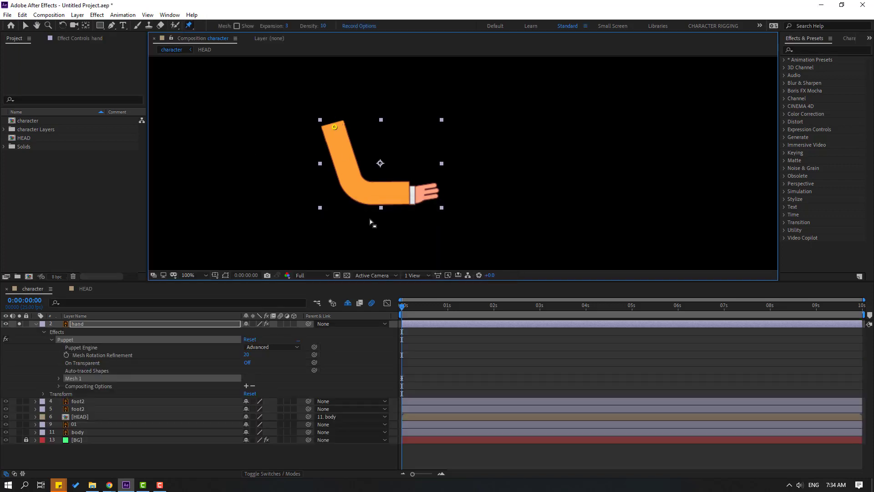
pyautogui.click(359, 189)
pyautogui.click(434, 190)
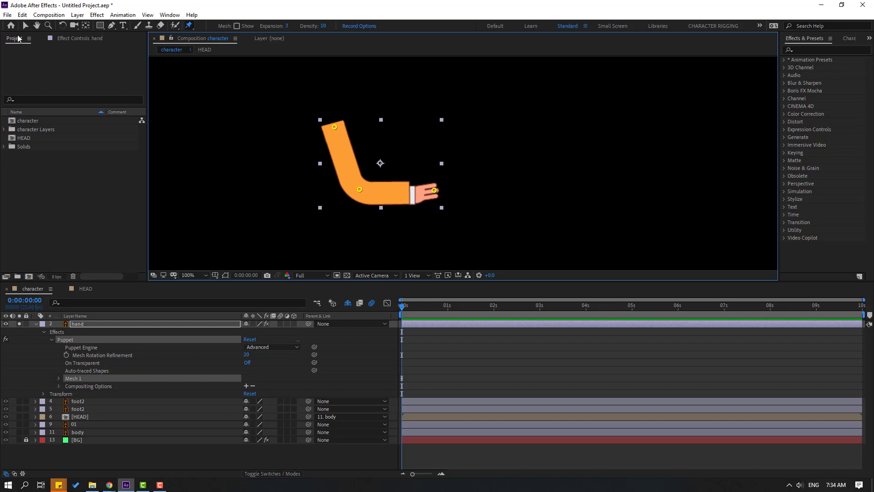
pyautogui.click(24, 27)
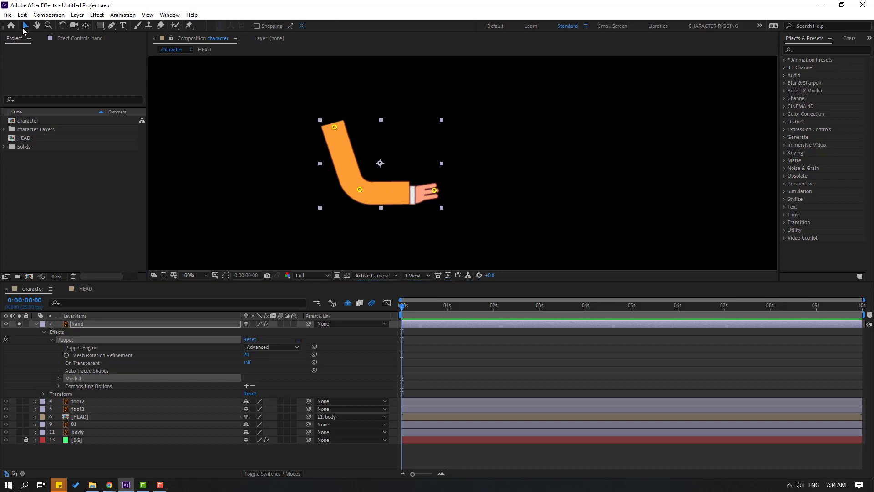
# Switch the Puppet Engine of the hand layer's Puppet effect to Legacy.
pyautogui.click(82, 348)
pyautogui.click(271, 347)
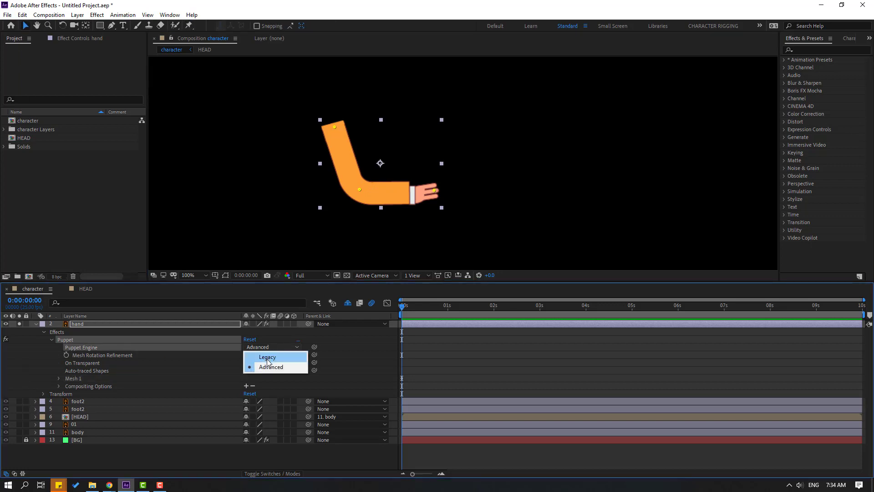
pyautogui.click(268, 358)
pyautogui.click(668, 317)
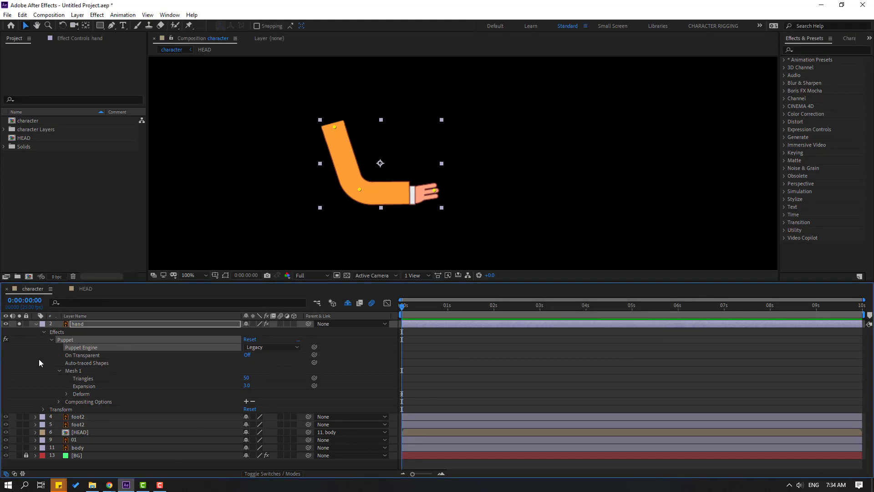
pyautogui.click(73, 355)
# Open the Duik Bassel.2 script and add bones to the hand layer's puppet pins with its rigging links and constraints.
pyautogui.click(170, 15)
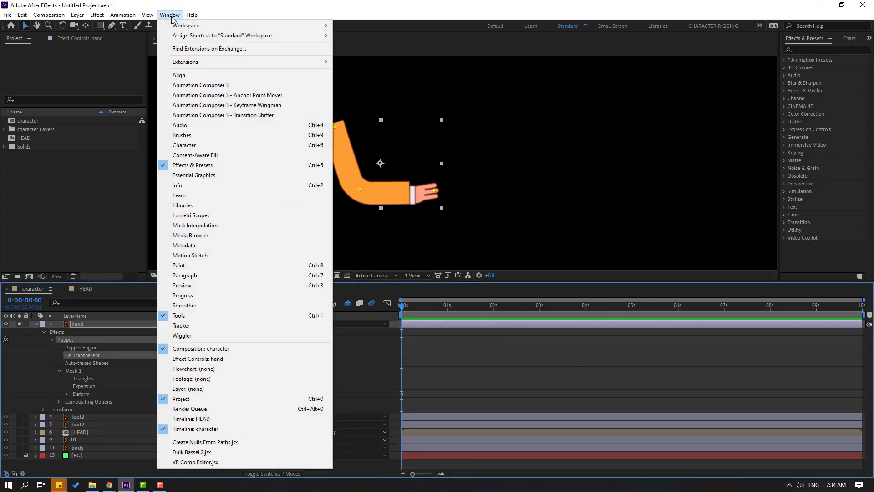
pyautogui.click(204, 451)
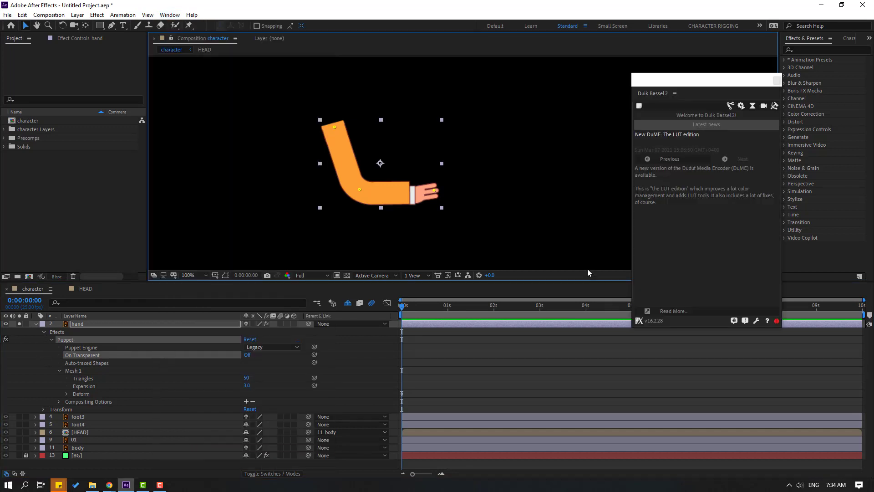
pyautogui.click(730, 106)
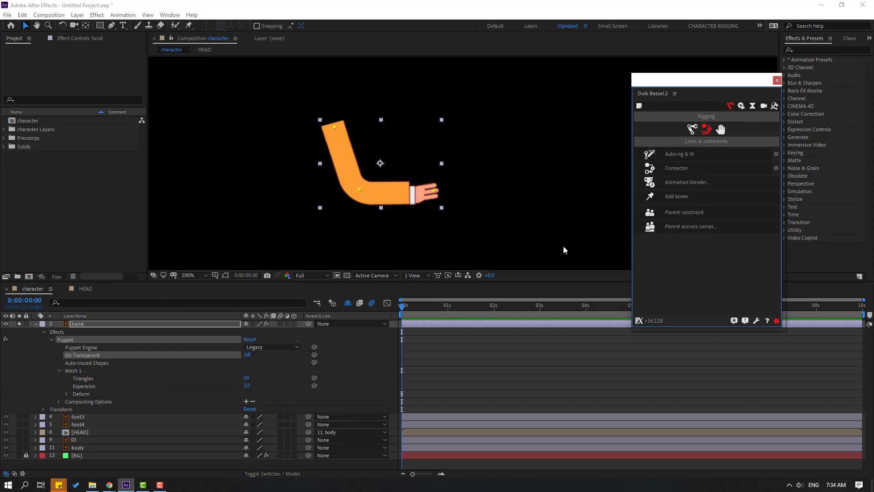
pyautogui.click(677, 197)
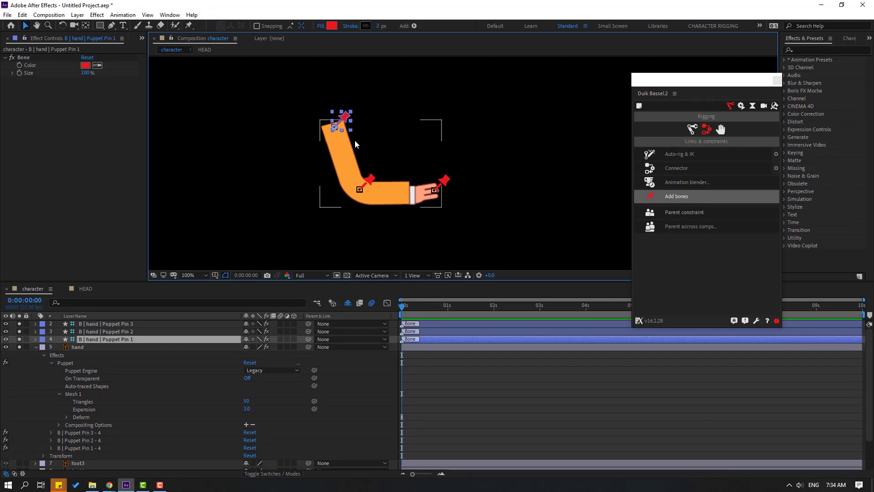
# Parent the hand's Puppet Pin 3 bone to Puppet Pin 2, Pin 2 to Pin 1, and Pin 1 to the body layer.
pyautogui.click(122, 324)
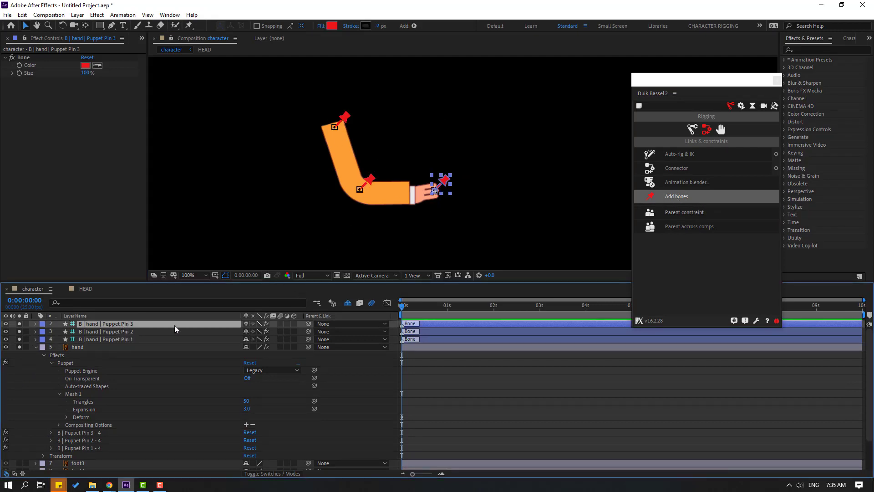
pyautogui.moveTo(311, 324); pyautogui.dragTo(115, 331)
pyautogui.click(105, 331)
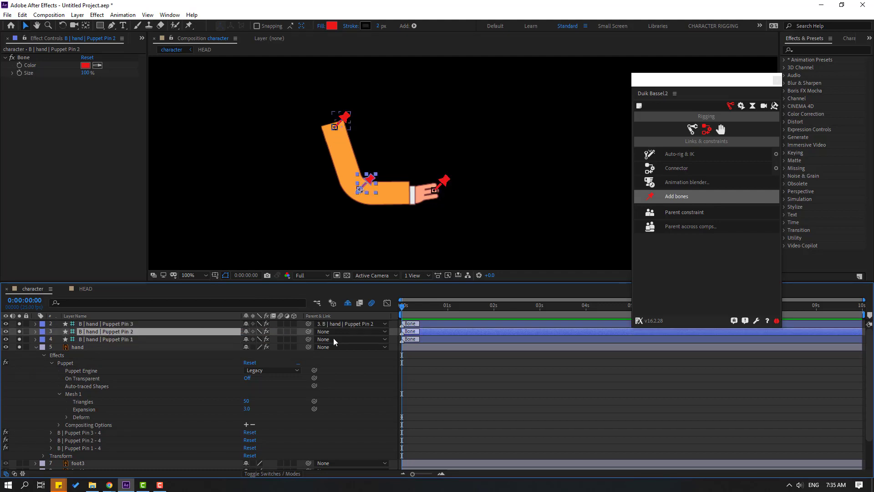
pyautogui.moveTo(308, 332); pyautogui.dragTo(121, 340)
pyautogui.click(36, 348)
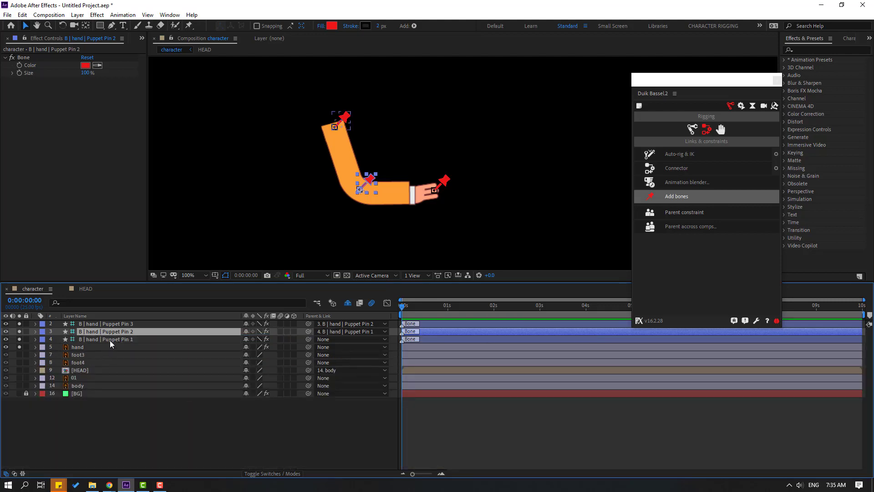
pyautogui.click(124, 339)
pyautogui.moveTo(308, 338); pyautogui.dragTo(81, 384)
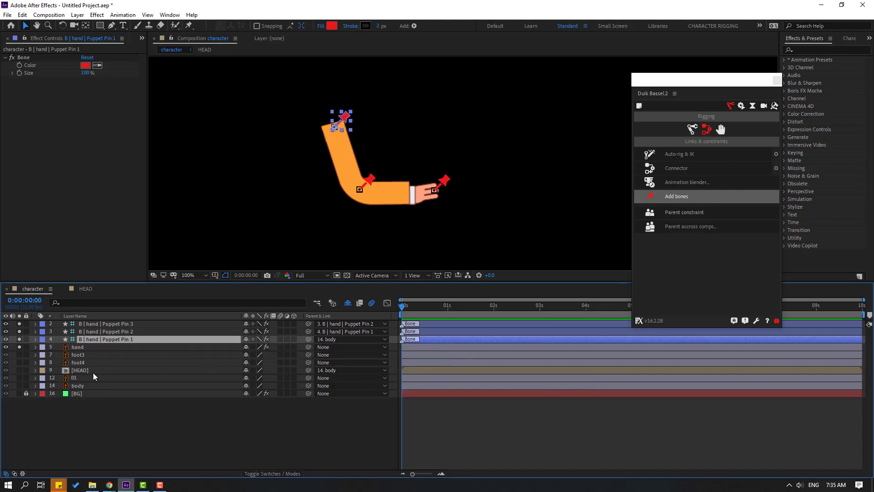
# Apply Auto-rig & IK to the three hand bones, then try moving the hand controller and undo the move.
pyautogui.keyDown('shift'); pyautogui.click(102, 332); pyautogui.keyUp('shift')
pyautogui.keyDown('shift'); pyautogui.click(106, 325); pyautogui.keyUp('shift')
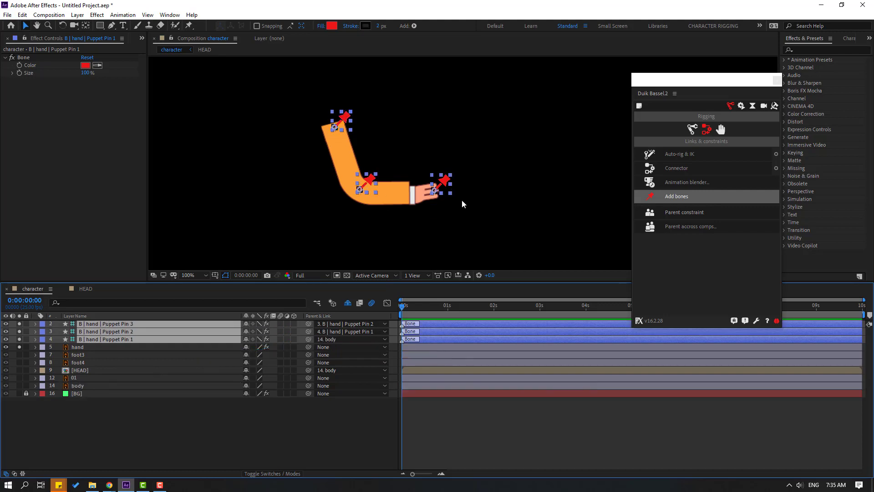
pyautogui.click(689, 158)
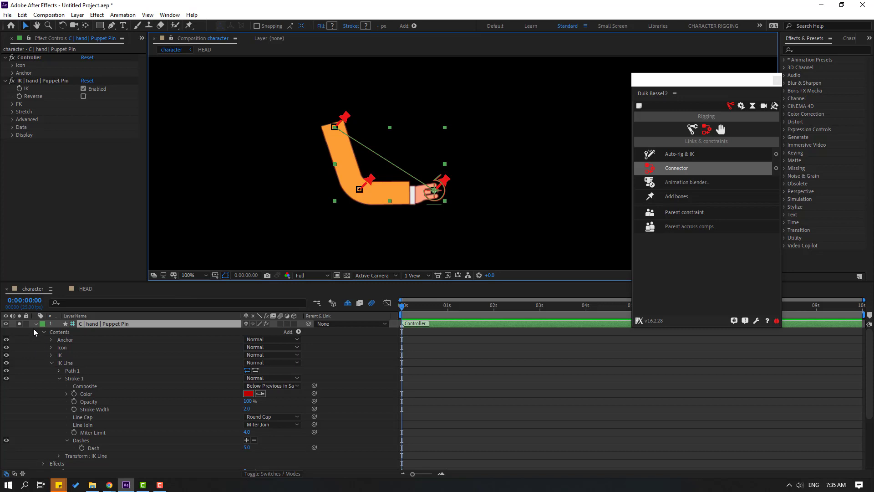
pyautogui.moveTo(431, 196)
pyautogui.mouseDown()
pyautogui.moveTo(413, 210)
pyautogui.moveTo(417, 181)
pyautogui.moveTo(416, 198)
pyautogui.mouseUp()
pyautogui.hotkey('ctrl', 'z')
# Collapse the controller layer, turn off solo for the arm layers, and try moving the hand controller in the full scene.
pyautogui.click(40, 325)
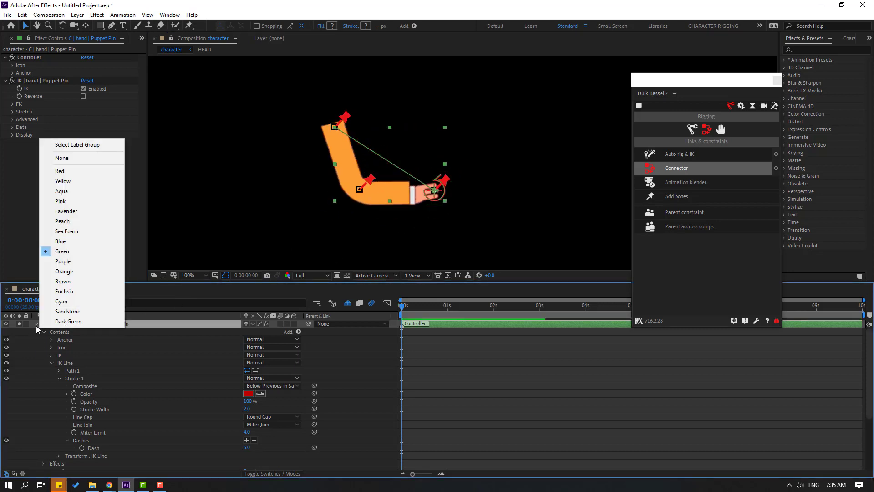
pyautogui.click(36, 323)
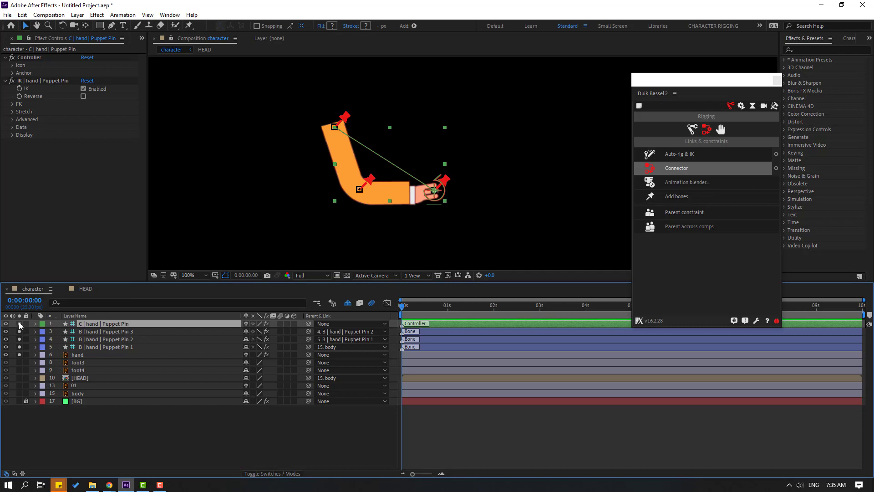
pyautogui.moveTo(20, 324); pyautogui.dragTo(21, 337)
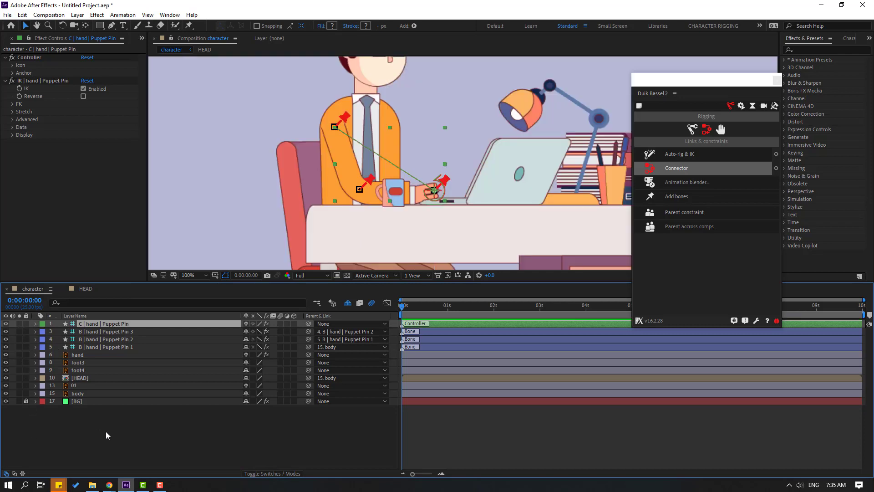
pyautogui.moveTo(438, 193)
pyautogui.mouseDown()
pyautogui.moveTo(412, 192)
pyautogui.moveTo(443, 193)
pyautogui.moveTo(438, 197)
pyautogui.mouseUp()
pyautogui.click(142, 415)
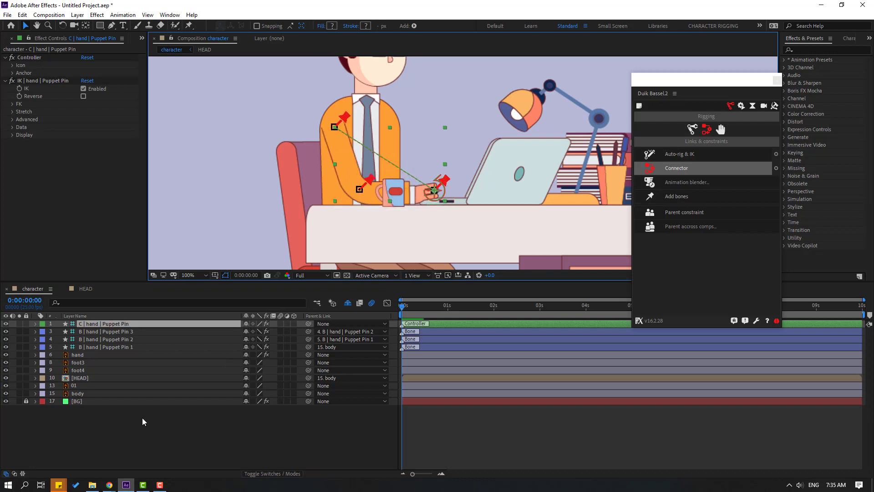
# Solo the body layer, move its anchor point to the middle of the torso's bottom edge, and turn solo off.
pyautogui.click(78, 394)
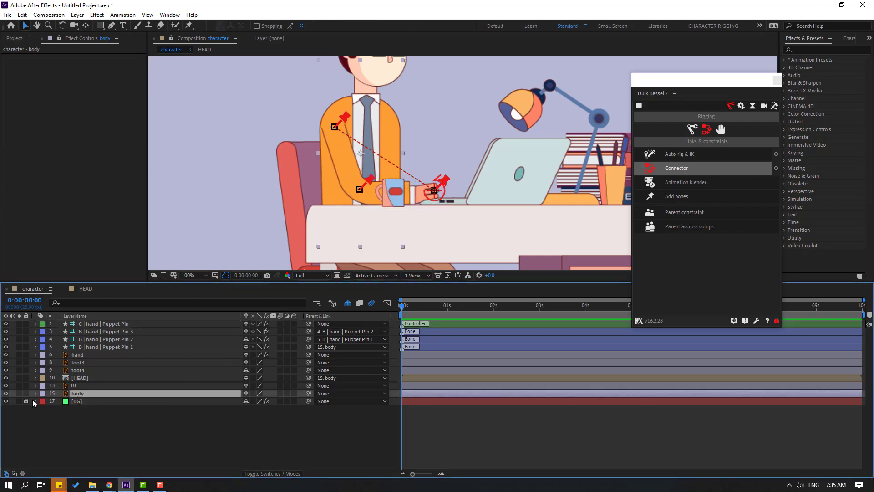
pyautogui.click(19, 393)
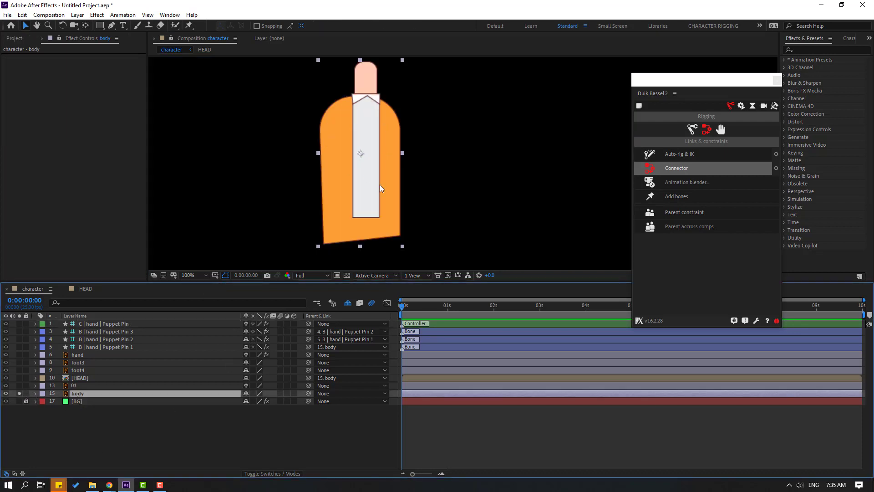
pyautogui.click(85, 25)
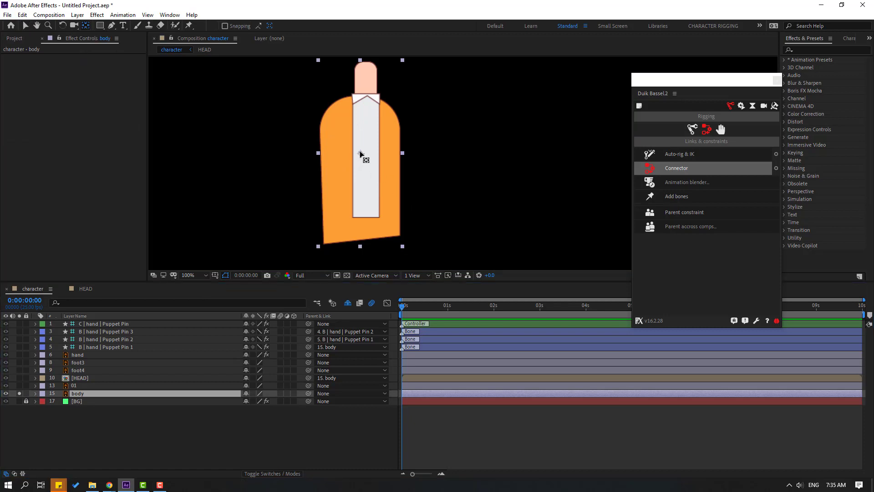
pyautogui.moveTo(360, 154); pyautogui.dragTo(370, 240)
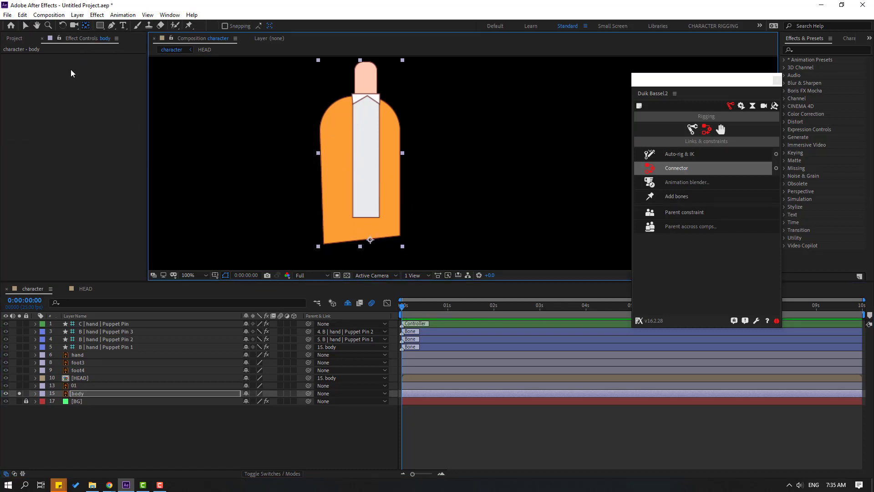
pyautogui.click(25, 25)
pyautogui.click(19, 393)
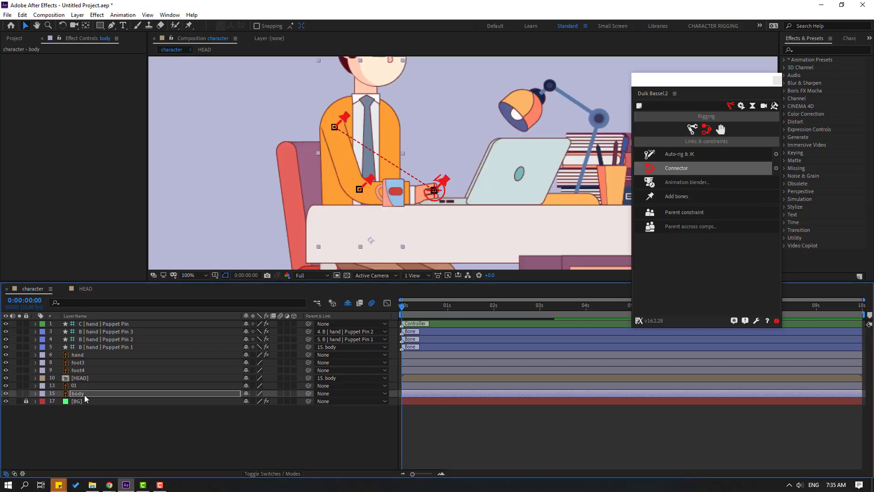
# Try rotating the body layer about its anchor point, and undo the rotation.
pyautogui.press('r')
pyautogui.moveTo(259, 401); pyautogui.dragTo(255, 401)
pyautogui.hotkey('ctrl', 'z')
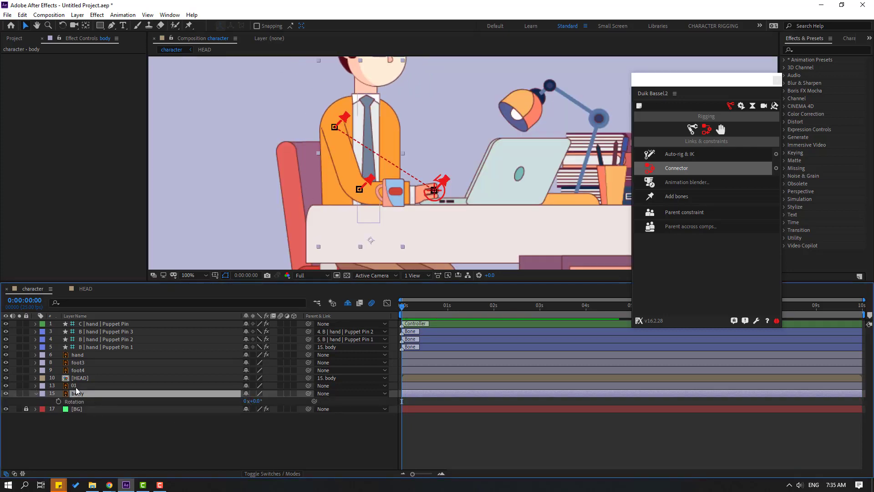
# Parent the tie layer 01 to the body layer, then try rotating the body and undo the rotation.
pyautogui.click(74, 386)
pyautogui.moveTo(308, 386); pyautogui.dragTo(91, 394)
pyautogui.moveTo(256, 401); pyautogui.dragTo(253, 401)
pyautogui.hotkey('ctrl', 'z')
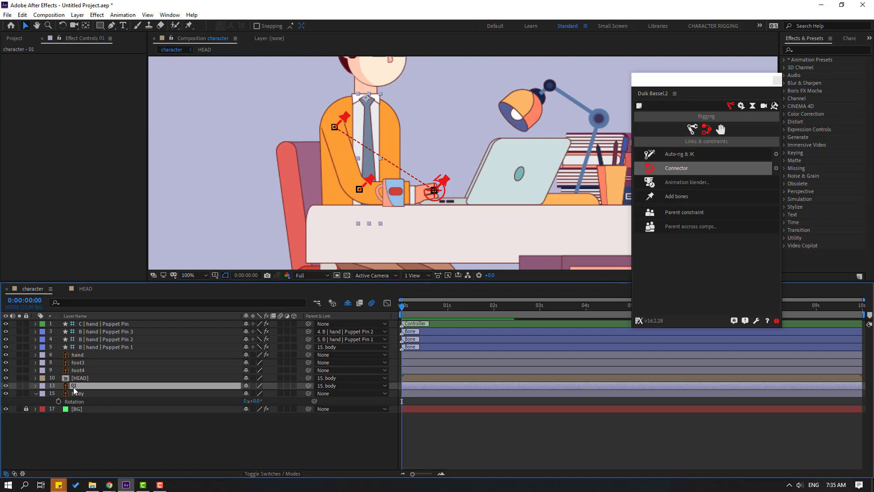
pyautogui.click(36, 394)
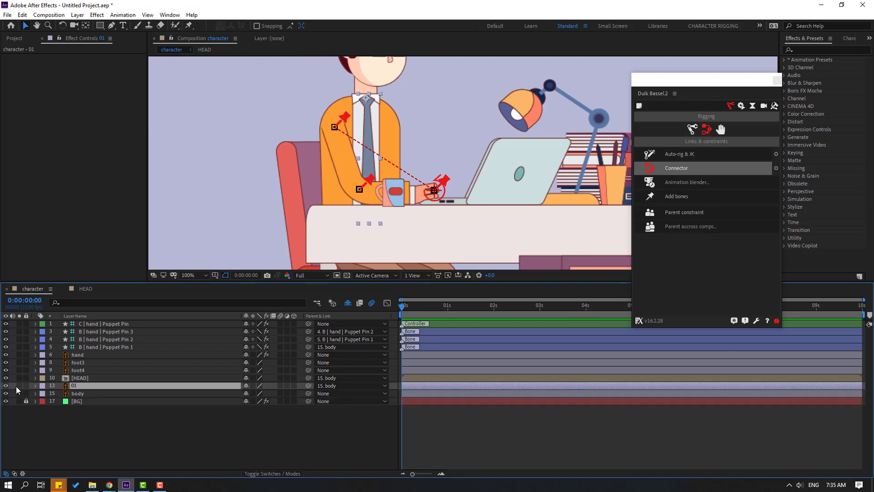
# Solo the tie layer 01 and place three puppet position pins at its knot, middle and tip.
pyautogui.click(19, 385)
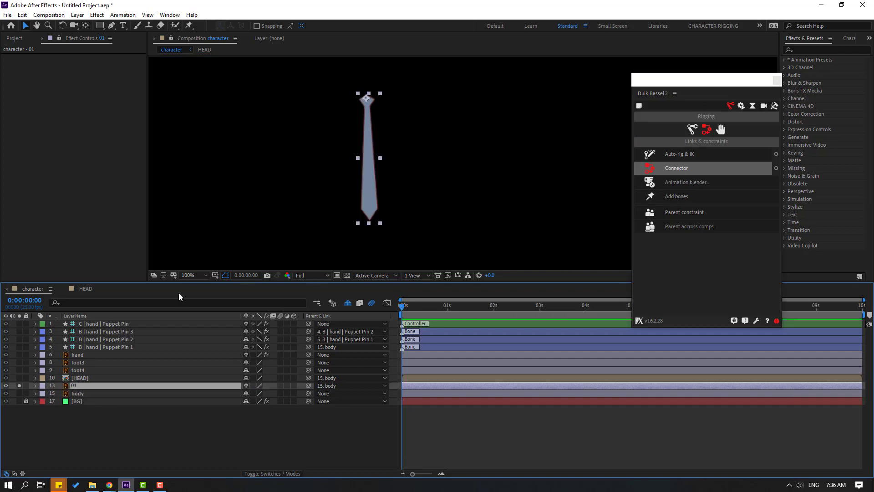
pyautogui.click(190, 24)
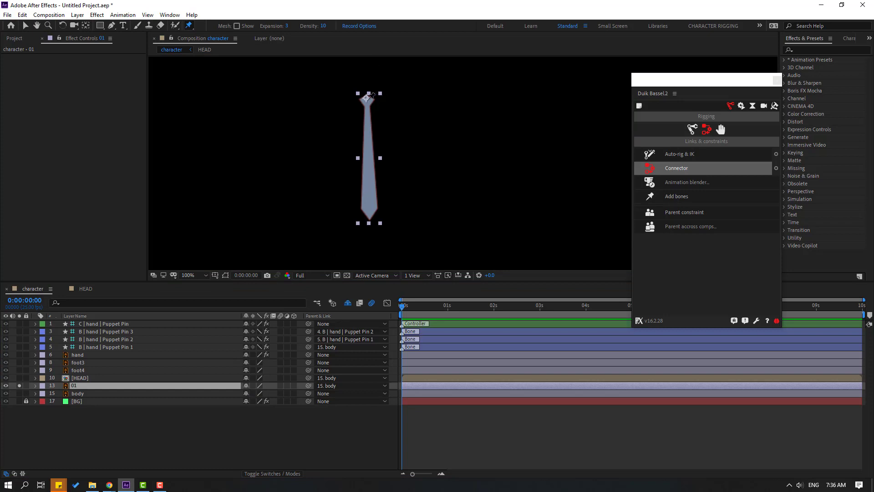
pyautogui.click(367, 98)
pyautogui.click(369, 152)
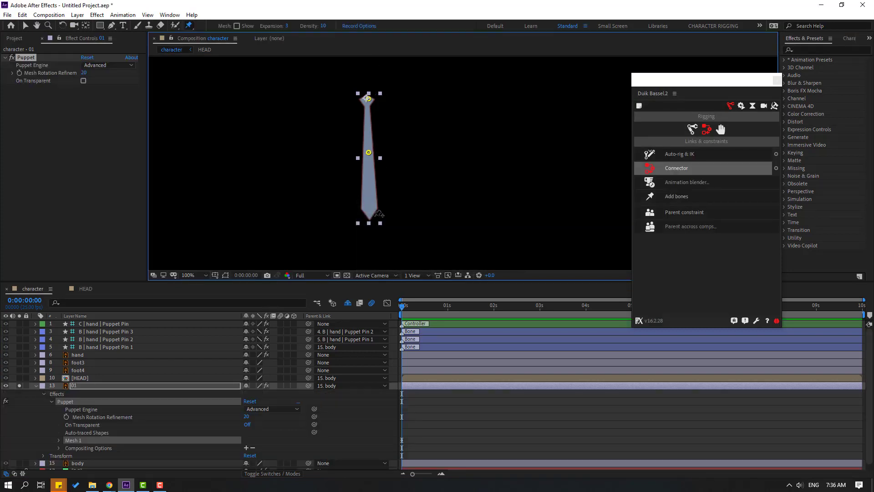
pyautogui.click(371, 214)
pyautogui.click(26, 27)
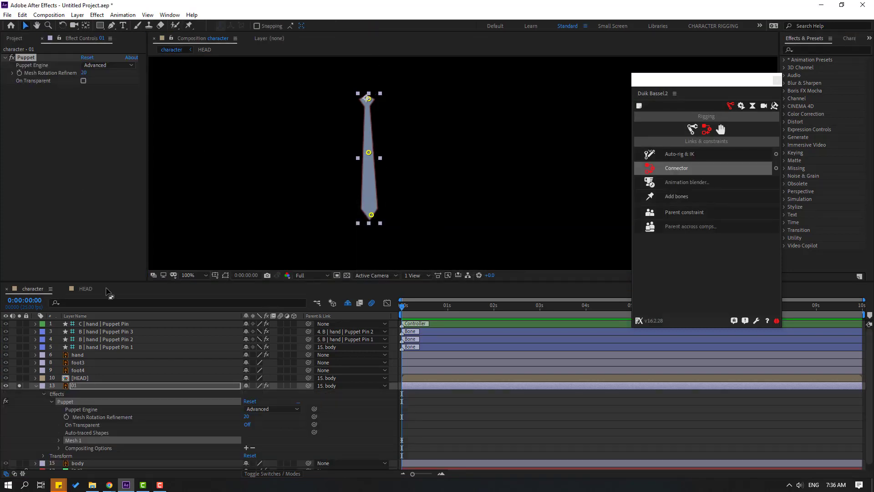
# Switch the tie's Puppet Engine to Legacy and add Duik bones to its puppet pins.
pyautogui.click(251, 409)
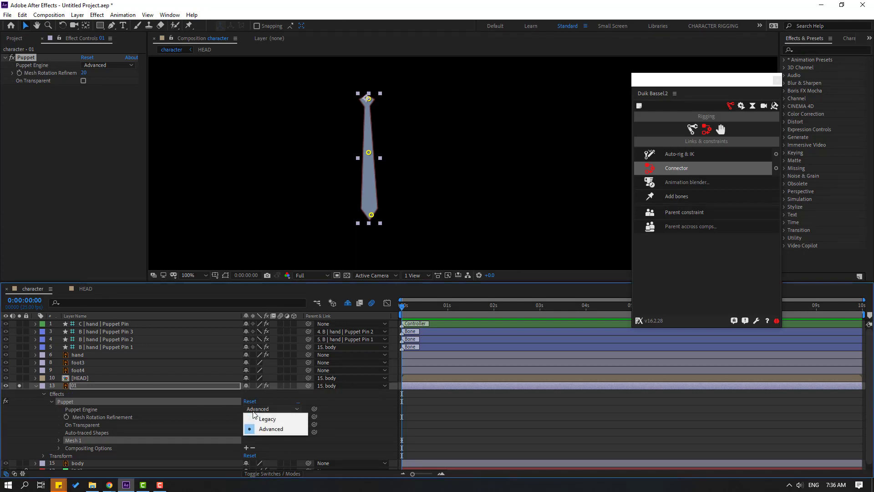
pyautogui.click(267, 419)
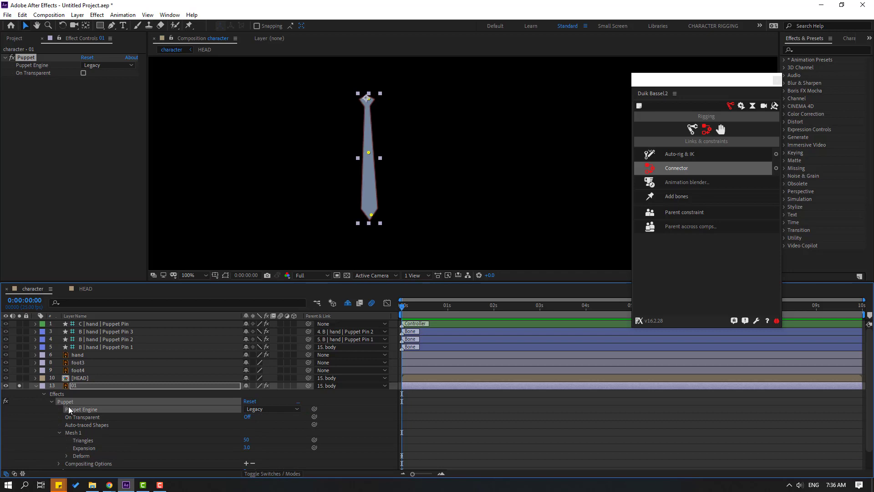
pyautogui.click(680, 197)
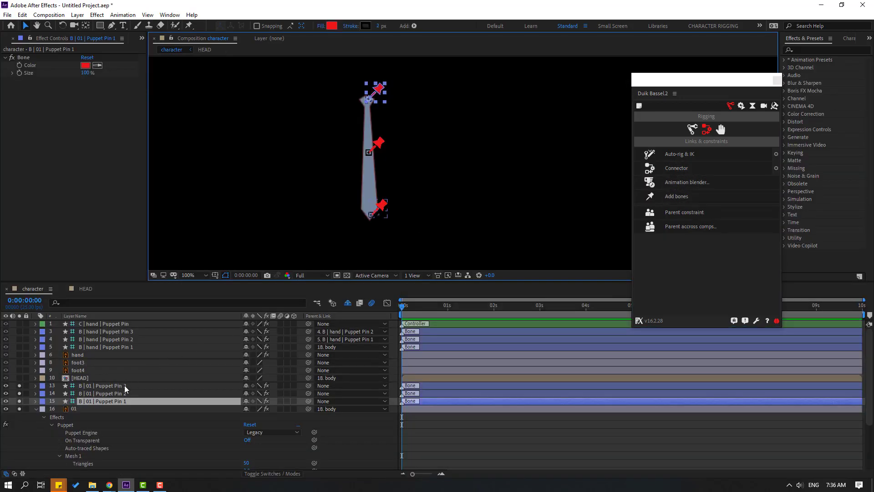
# Chain the tie bones by parenting Puppet Pin 3 to Pin 2, Pin 2 to Pin 1, and Pin 1 to the body layer.
pyautogui.click(112, 386)
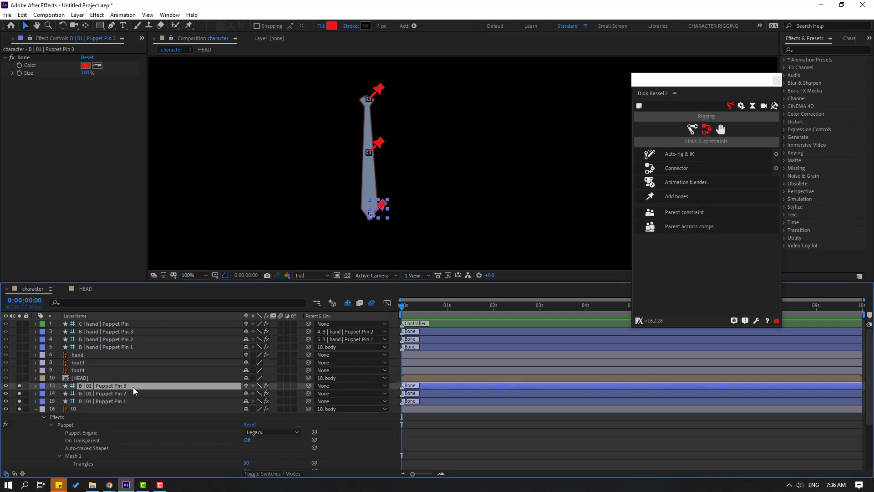
pyautogui.moveTo(308, 386); pyautogui.dragTo(116, 394)
pyautogui.click(134, 394)
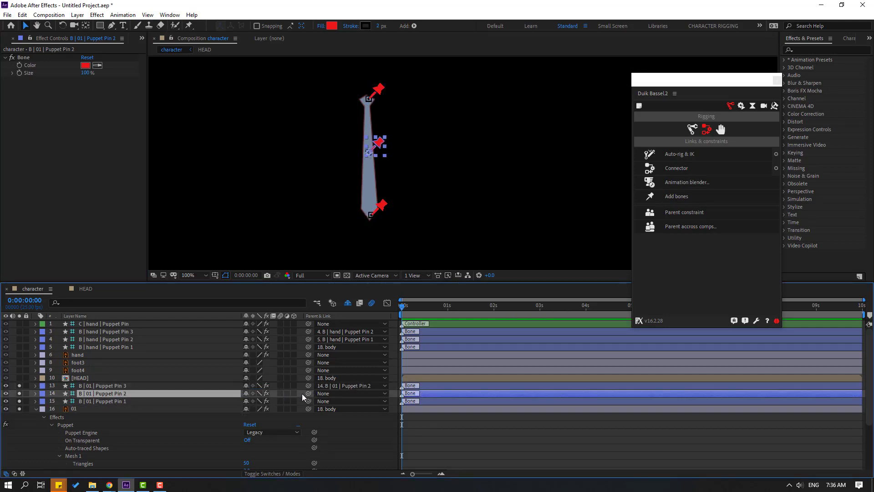
pyautogui.moveTo(307, 393); pyautogui.dragTo(89, 399)
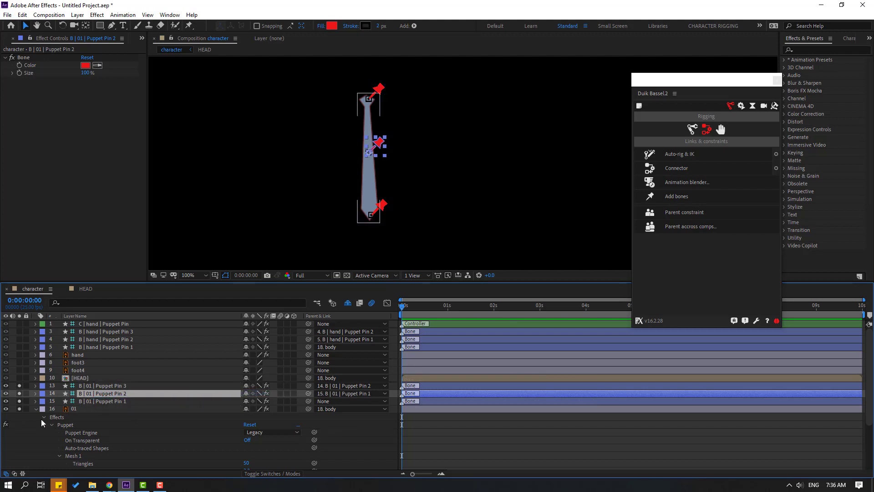
pyautogui.click(36, 409)
pyautogui.click(108, 403)
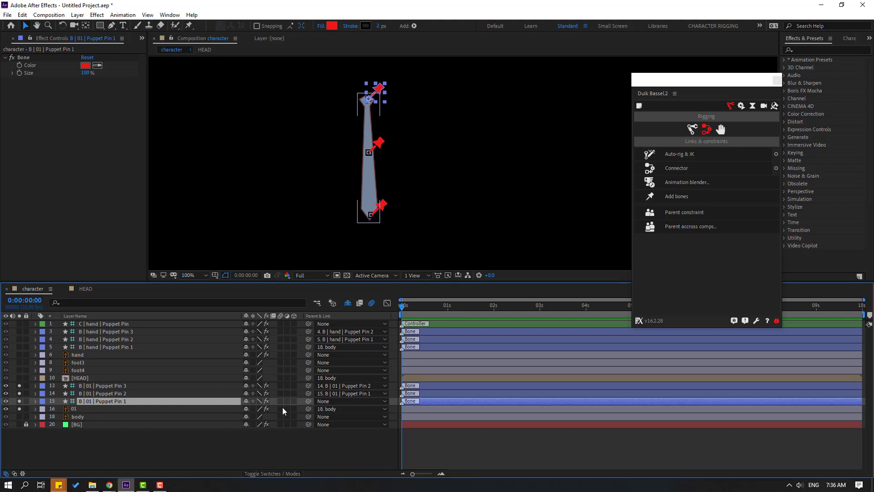
pyautogui.moveTo(309, 401); pyautogui.dragTo(82, 416)
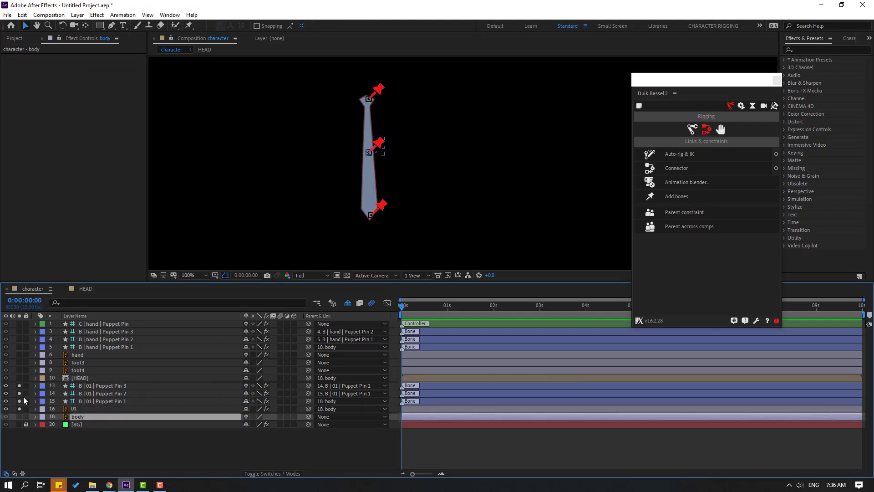
# Turn off solo for the tie layer and its bones, then try rotating the body and undo the rotation.
pyautogui.moveTo(19, 386); pyautogui.dragTo(20, 411)
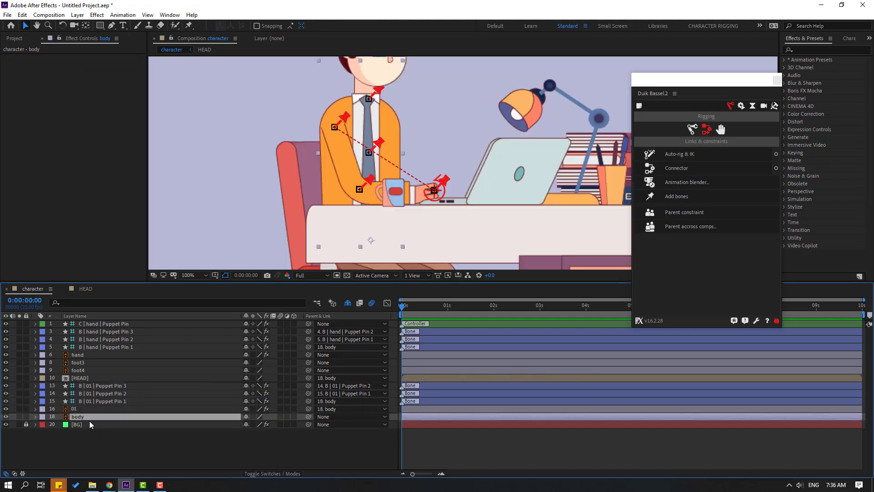
pyautogui.press('r')
pyautogui.moveTo(255, 426); pyautogui.dragTo(214, 433)
pyautogui.hotkey('ctrl', 'z')
# Apply Duik Auto-rig & IK to the three tie bones, then try moving the tie controller and undo the move.
pyautogui.click(112, 385)
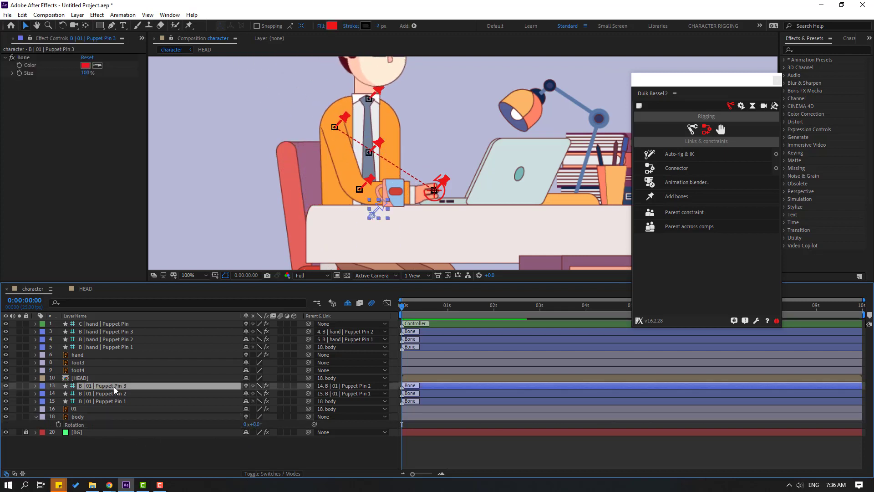
pyautogui.keyDown('shift'); pyautogui.click(114, 393); pyautogui.keyUp('shift')
pyautogui.keyDown('shift'); pyautogui.click(116, 401); pyautogui.keyUp('shift')
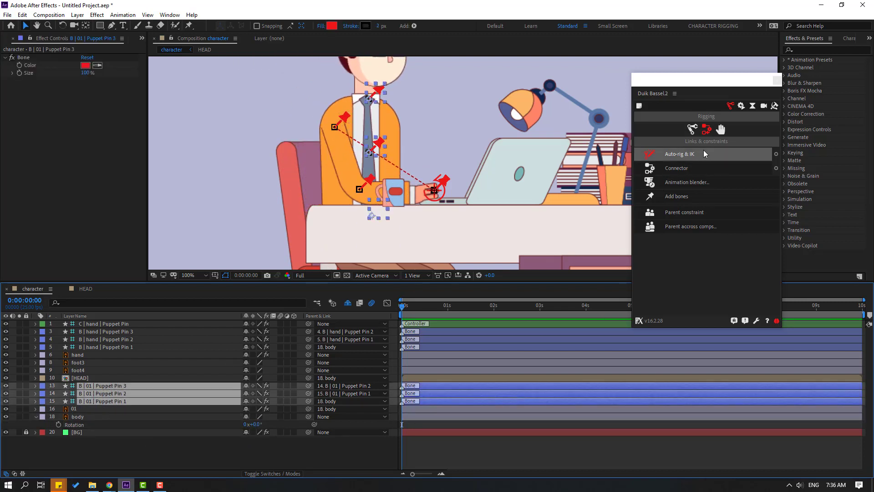
pyautogui.click(686, 156)
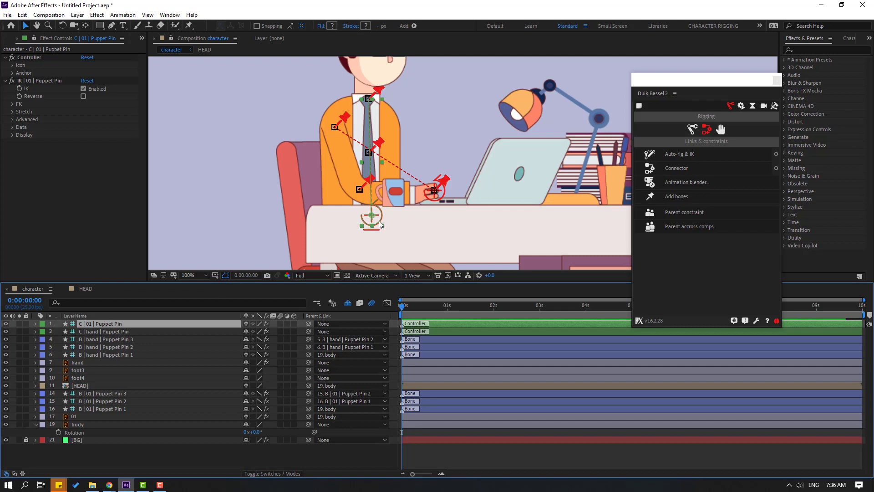
pyautogui.moveTo(365, 225)
pyautogui.mouseDown()
pyautogui.moveTo(346, 224)
pyautogui.moveTo(390, 214)
pyautogui.moveTo(368, 190)
pyautogui.moveTo(343, 230)
pyautogui.moveTo(424, 228)
pyautogui.moveTo(359, 232)
pyautogui.mouseUp()
pyautogui.hotkey('ctrl', 'z')
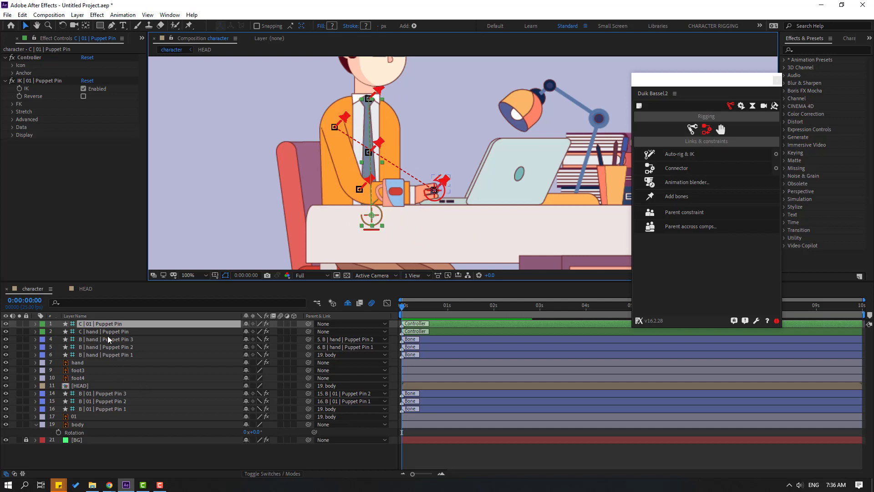
# Lock the three hand bones and three tie bones, mark them shy to hide them, and collapse the body layer.
pyautogui.moveTo(113, 340); pyautogui.dragTo(133, 359)
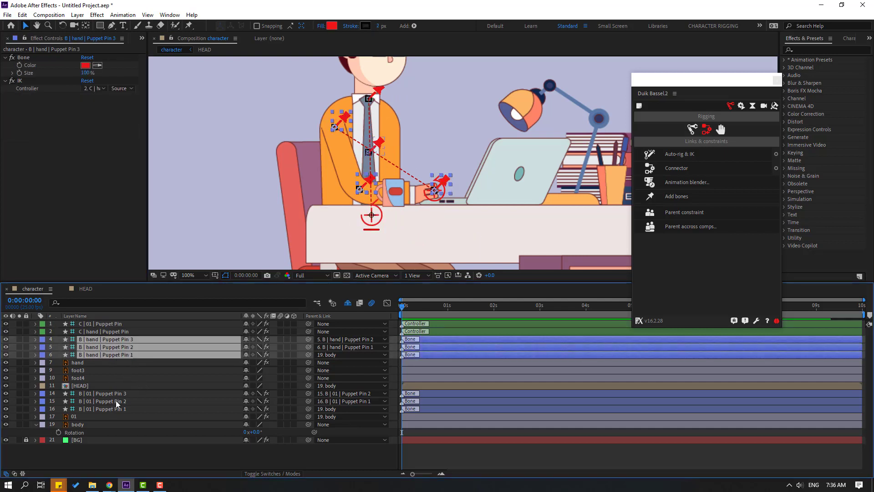
pyautogui.moveTo(119, 395); pyautogui.dragTo(149, 411)
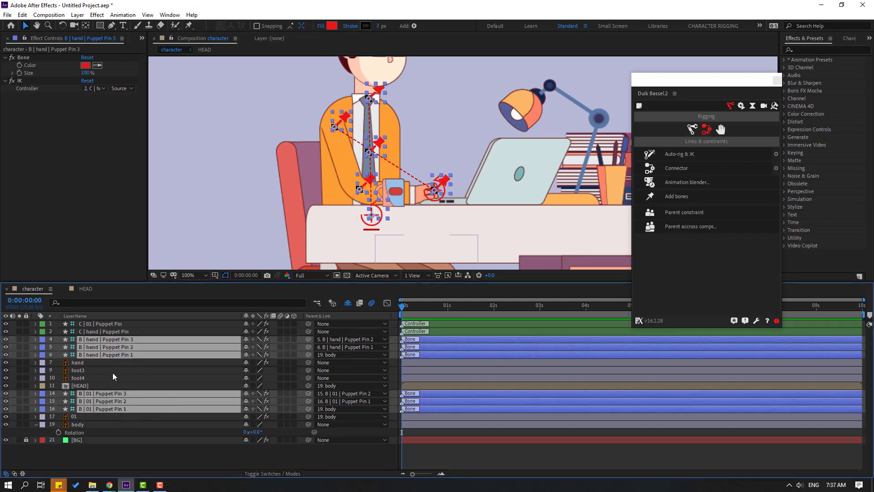
pyautogui.click(27, 341)
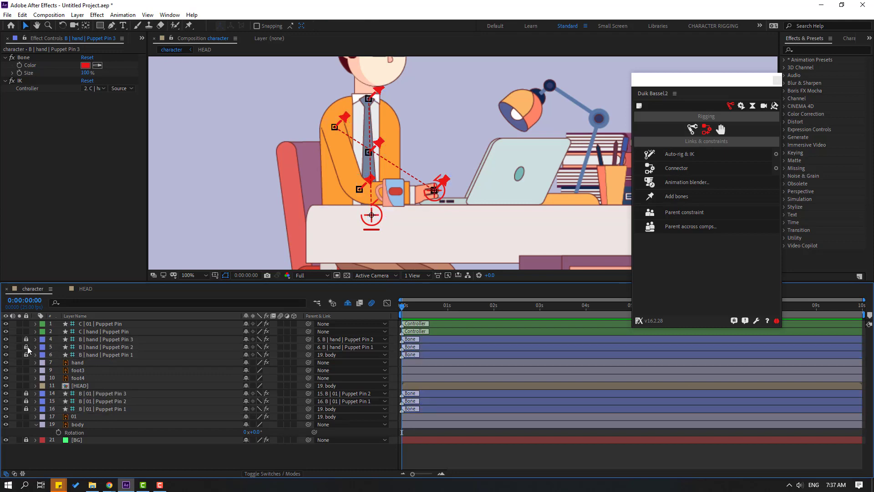
pyautogui.click(246, 339)
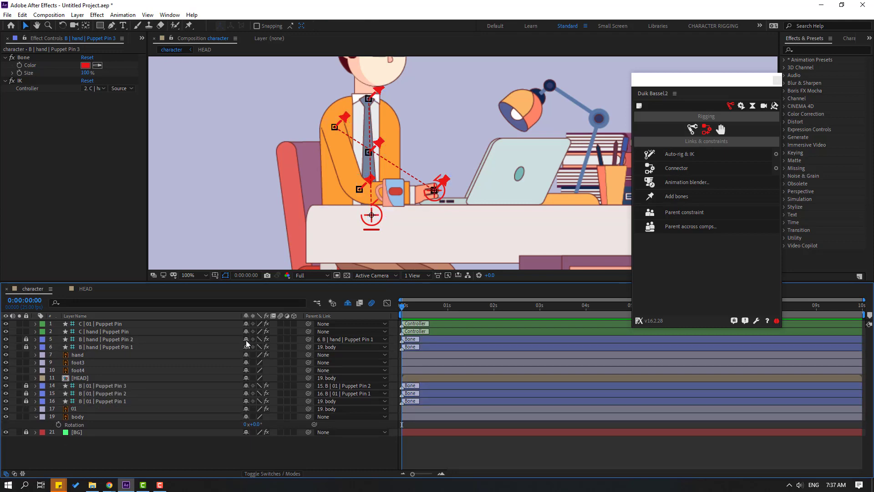
pyautogui.click(246, 340)
pyautogui.click(245, 340)
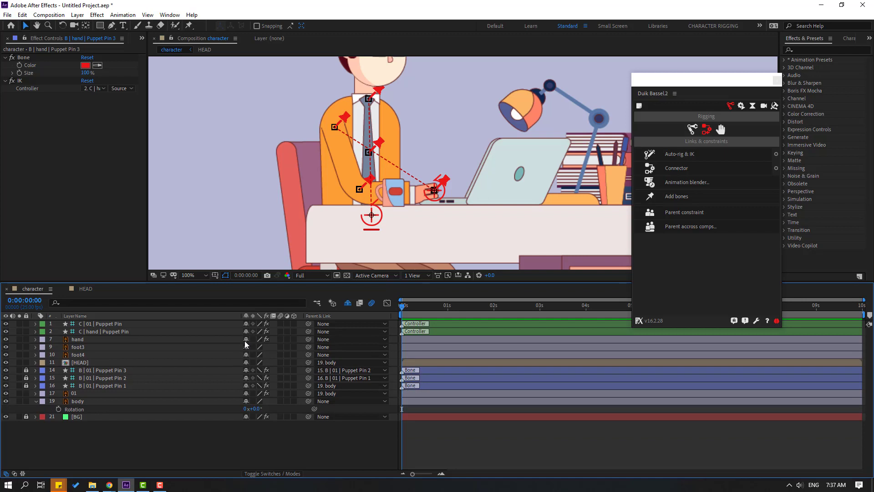
pyautogui.click(245, 377)
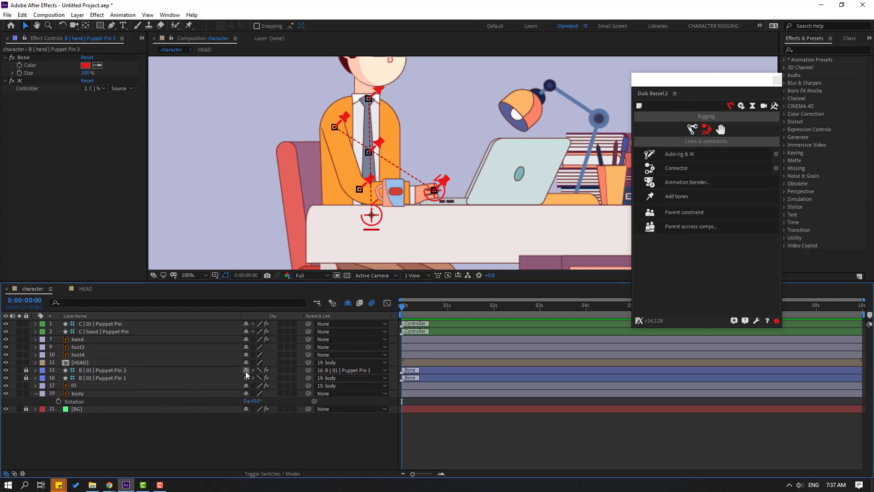
pyautogui.click(246, 370)
pyautogui.click(246, 370)
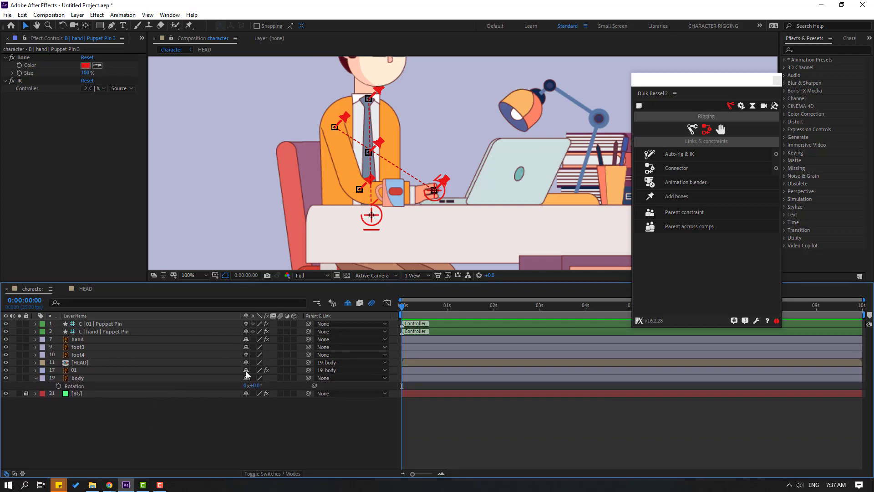
pyautogui.click(36, 378)
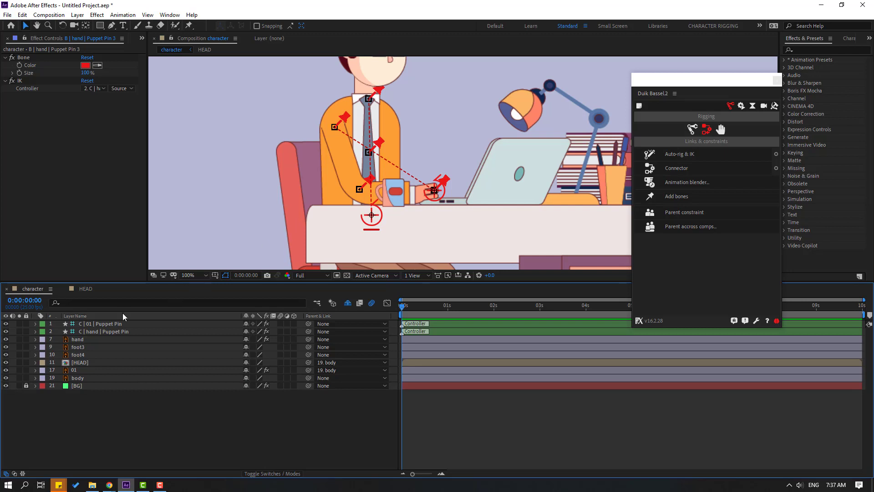
# Rename the tie controller C | 01 | Puppet Pin as OBJECT and the hand controller C | hand | Puppet Pin as HAND.
pyautogui.click(98, 324)
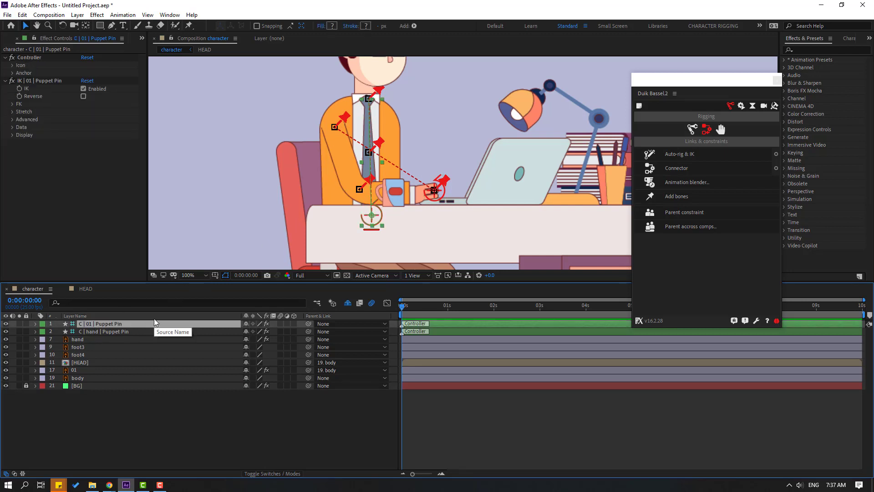
pyautogui.press('Return')
pyautogui.write('OBJEC')
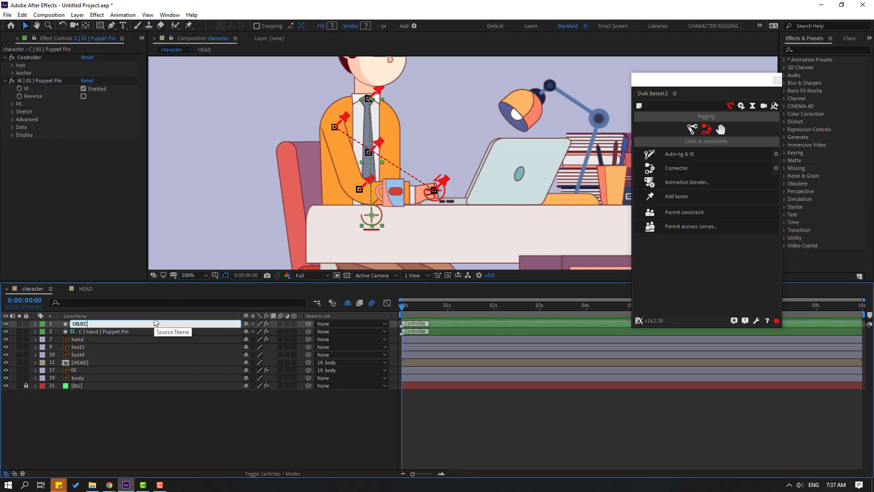
pyautogui.write('TY')
pyautogui.click(112, 335)
pyautogui.press('Return')
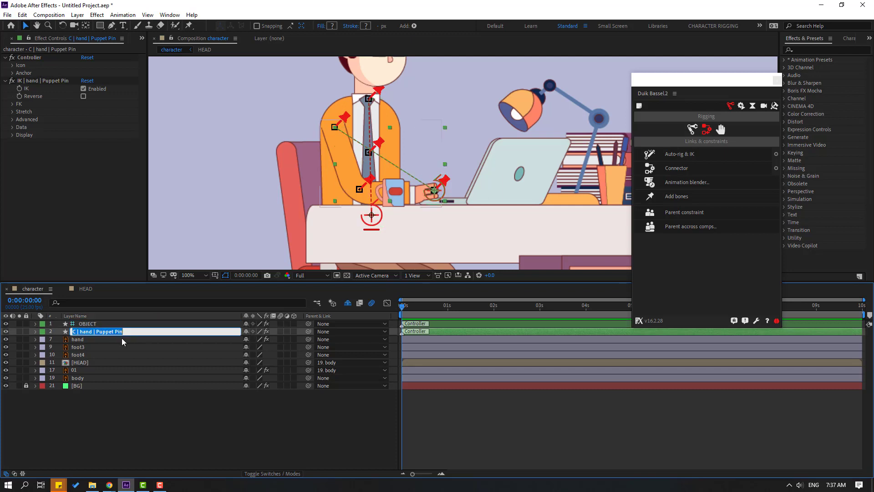
pyautogui.write('HAND')
pyautogui.press('Return')
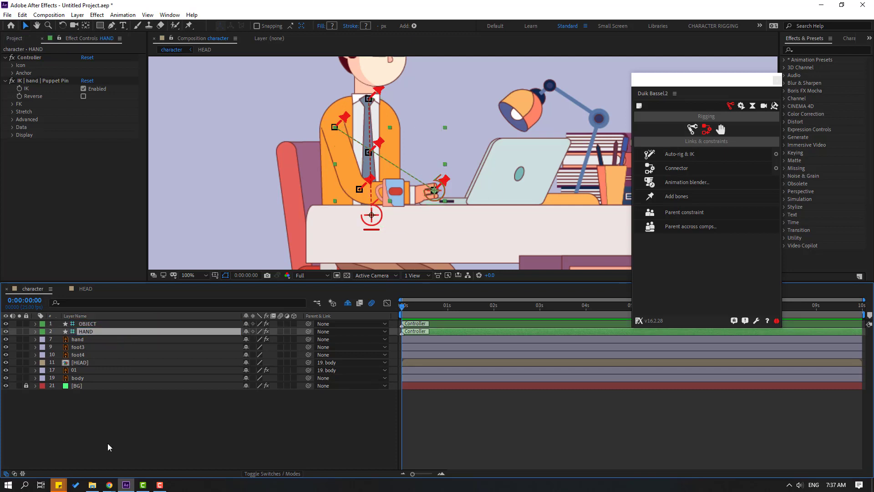
# Lock the hand artwork layer and mark it shy to hide it from the layer list.
pyautogui.click(79, 339)
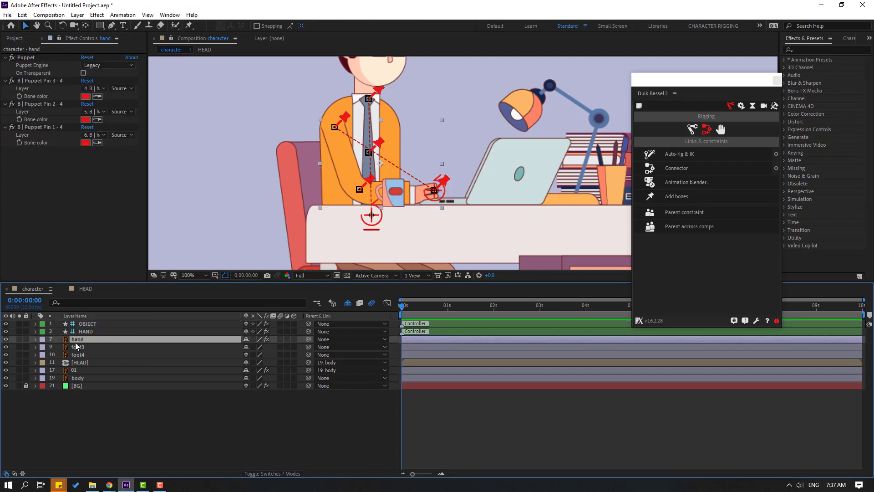
pyautogui.click(26, 339)
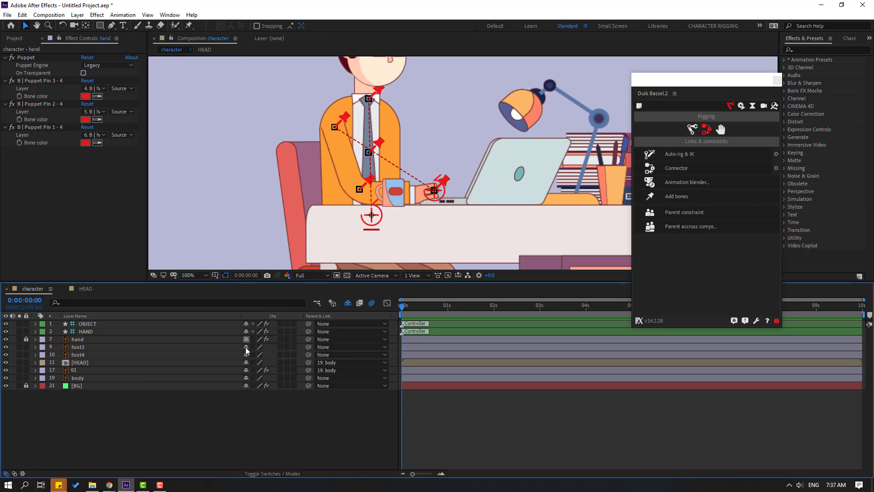
pyautogui.scroll(-2, 291, 191)
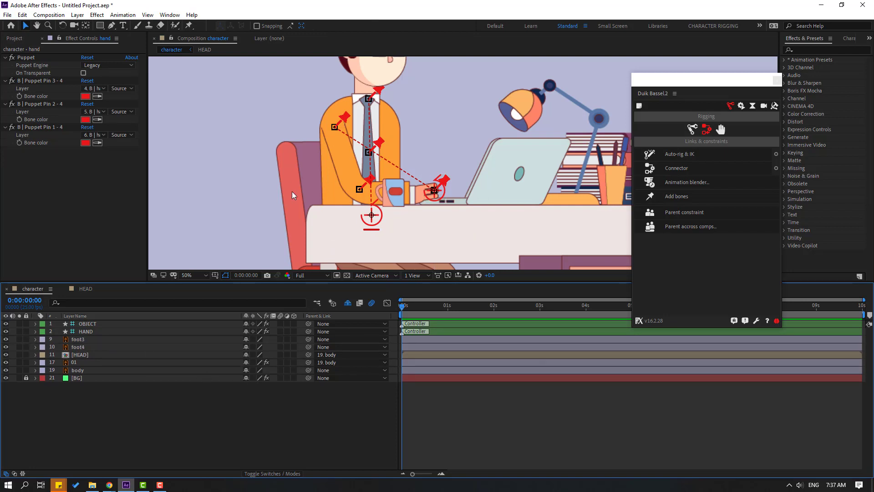
pyautogui.scroll(2, 435, 201)
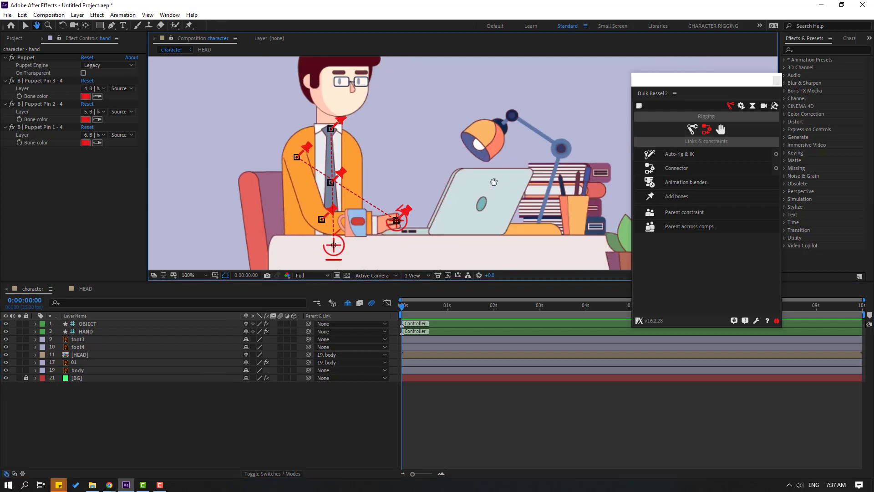
# Select the body layer, enlarge the composition view and close Duik.
pyautogui.click(79, 371)
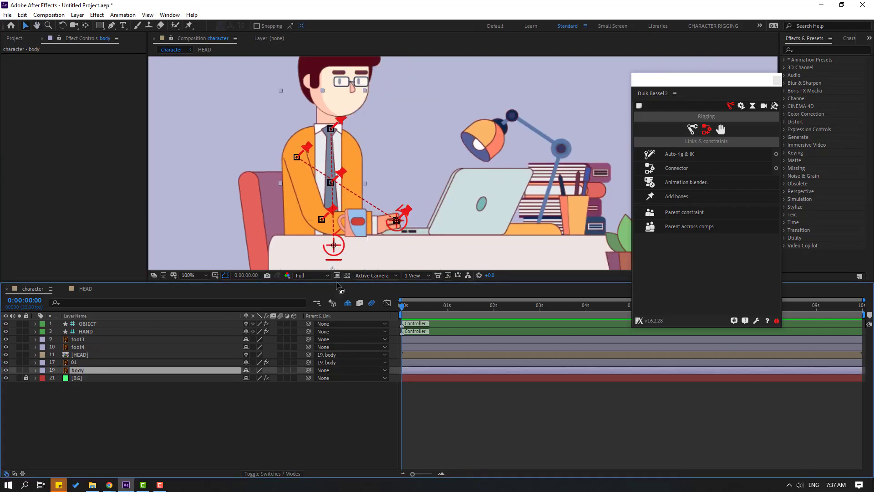
pyautogui.moveTo(336, 284); pyautogui.dragTo(336, 328)
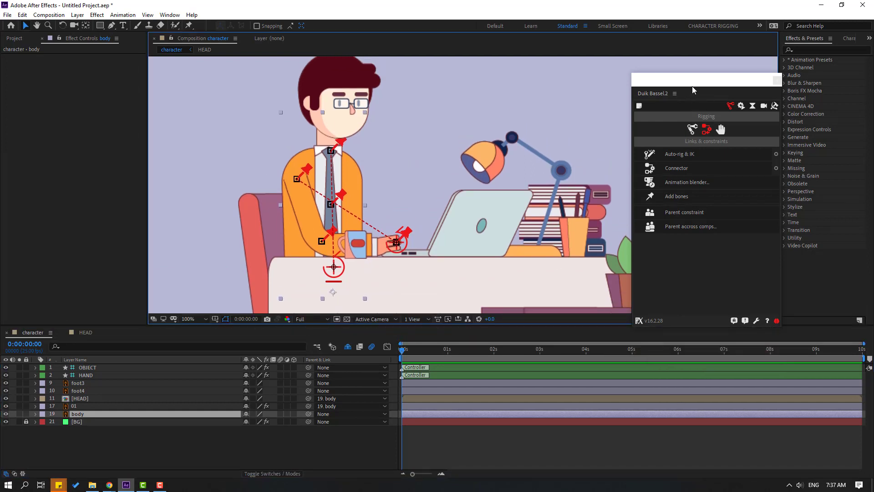
pyautogui.click(777, 81)
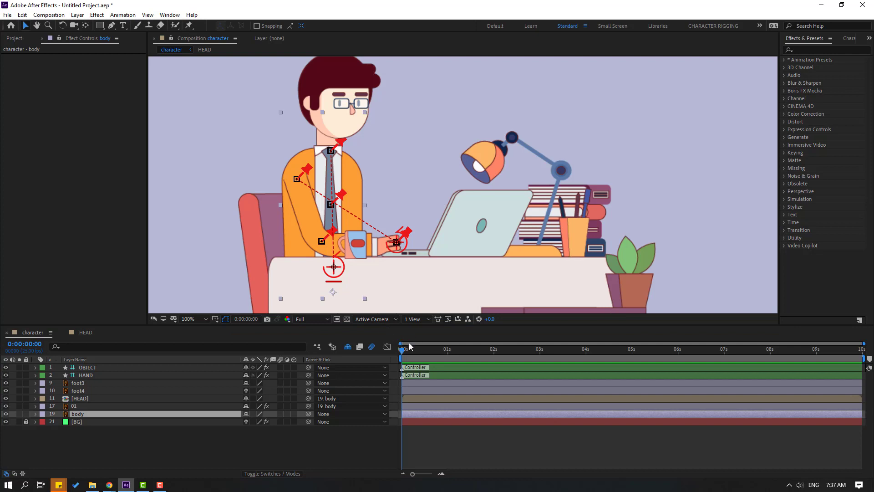
# Keyframe the body layer's Rotation at -3° at 0:00:00:02 and 10° at 0:00:00:12.
pyautogui.moveTo(402, 353); pyautogui.dragTo(406, 353)
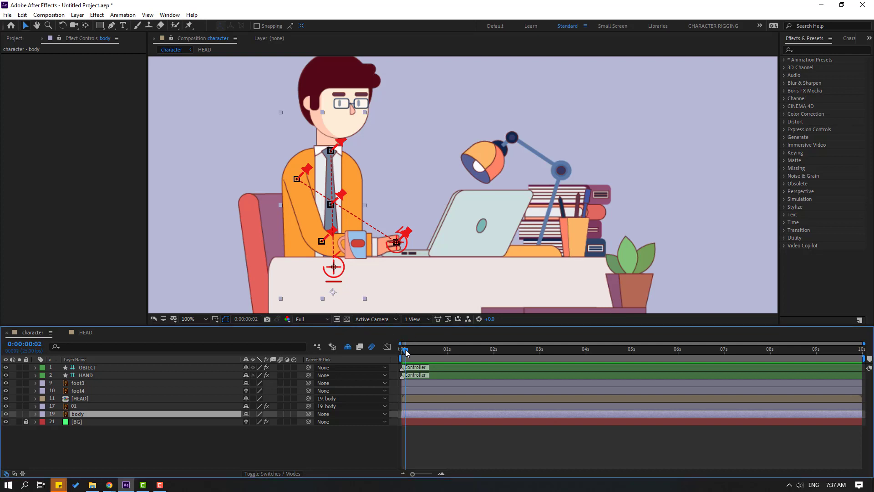
pyautogui.press('r')
pyautogui.click(58, 422)
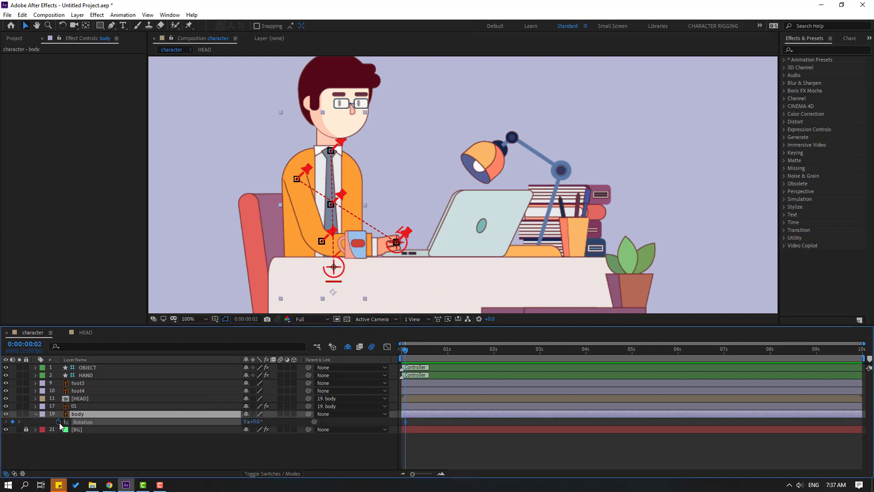
pyautogui.scroll(-1, 304, 234)
pyautogui.moveTo(390, 266); pyautogui.dragTo(378, 254)
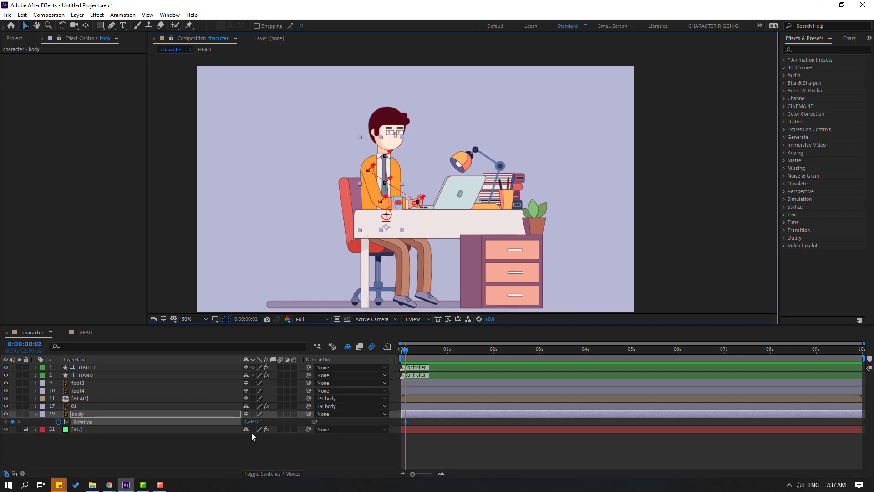
pyautogui.click(255, 421)
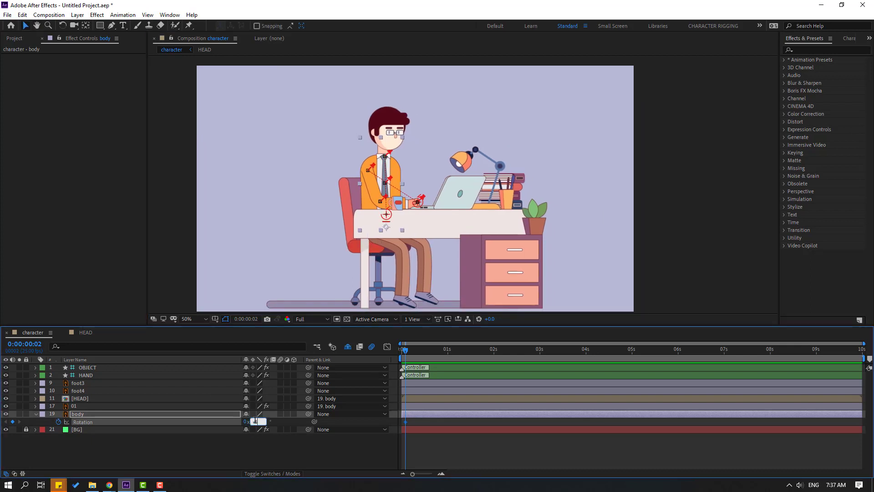
pyautogui.write('-3')
pyautogui.press('Return')
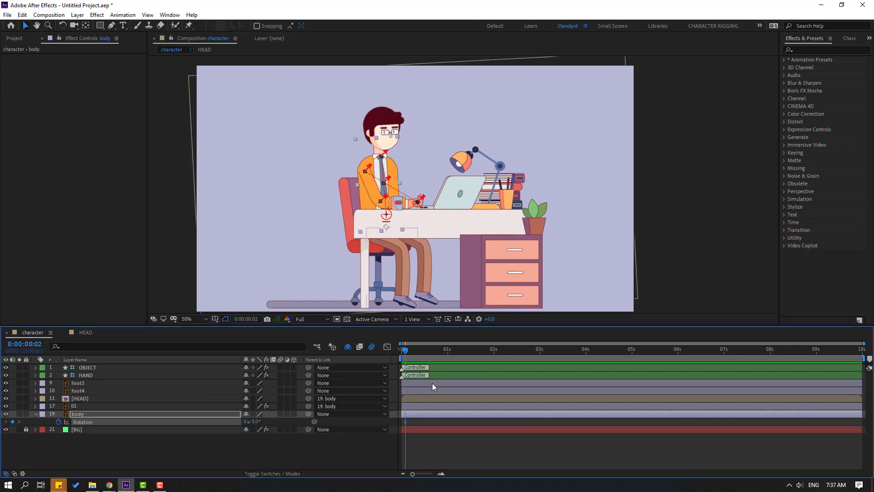
pyautogui.hotkey('shift', 'pagedown')
pyautogui.moveTo(254, 425); pyautogui.dragTo(262, 423)
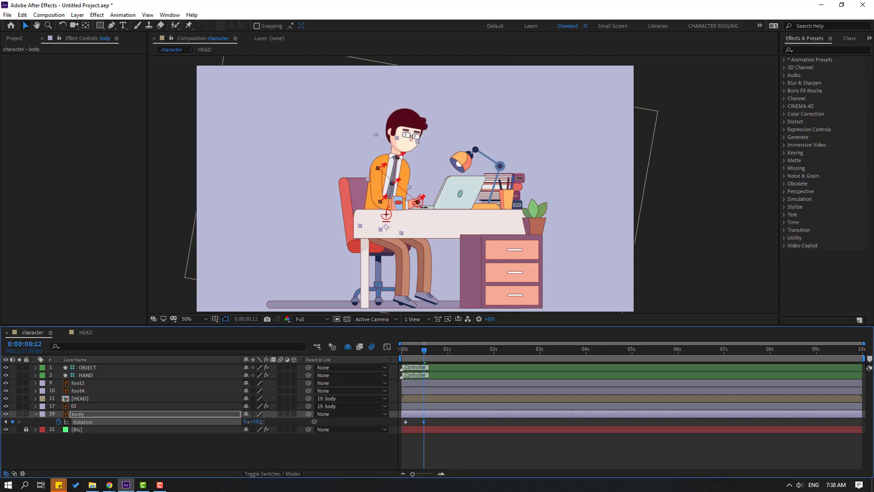
# Apply Easy Ease to the body layer's two Rotation keyframes and preview the animation.
pyautogui.rightClick(405, 422)
pyautogui.moveTo(437, 415)
pyautogui.click(532, 357)
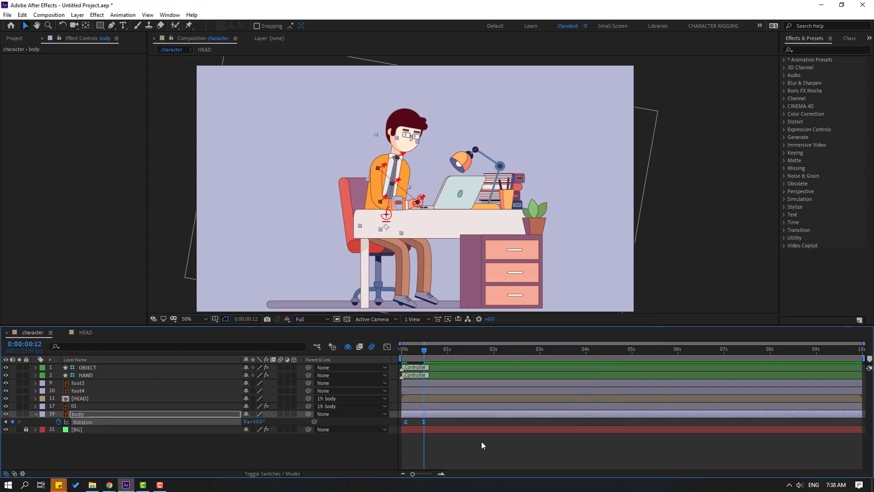
pyautogui.click(482, 442)
pyautogui.press('space')
# Keyframe the HEAD layer's Rotation from 0° to 15°, placing the 15° keyframe at 0:00:00:19.
pyautogui.moveTo(423, 354); pyautogui.dragTo(444, 355)
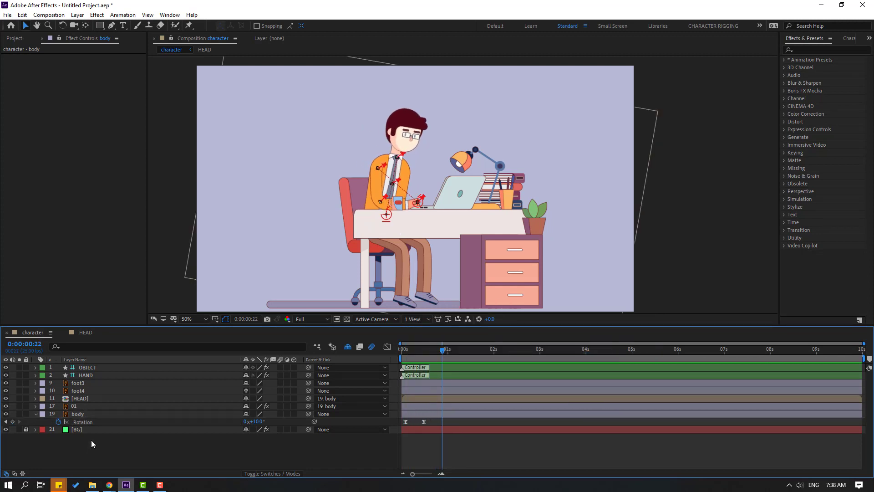
pyautogui.click(82, 399)
pyautogui.press('r')
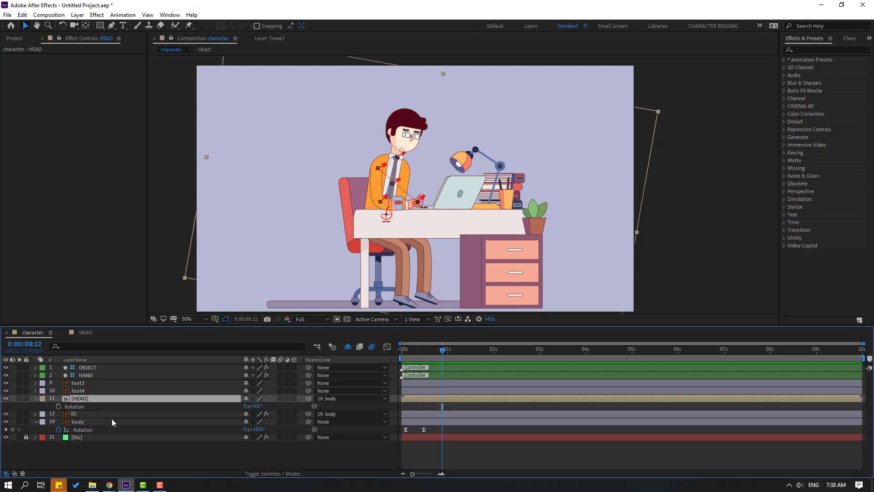
pyautogui.moveTo(435, 354)
pyautogui.mouseDown()
pyautogui.moveTo(418, 353)
pyautogui.moveTo(436, 352)
pyautogui.mouseUp()
pyautogui.click(59, 406)
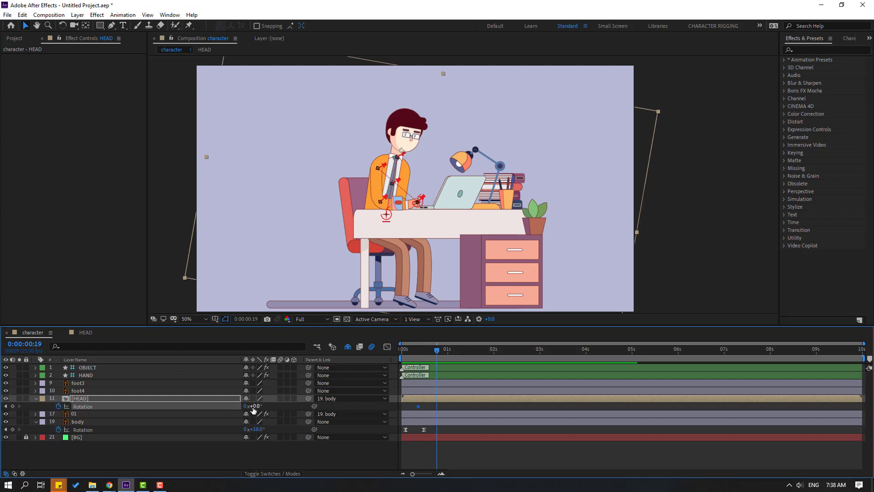
pyautogui.moveTo(254, 405); pyautogui.dragTo(263, 407)
pyautogui.scroll(2, 416, 152)
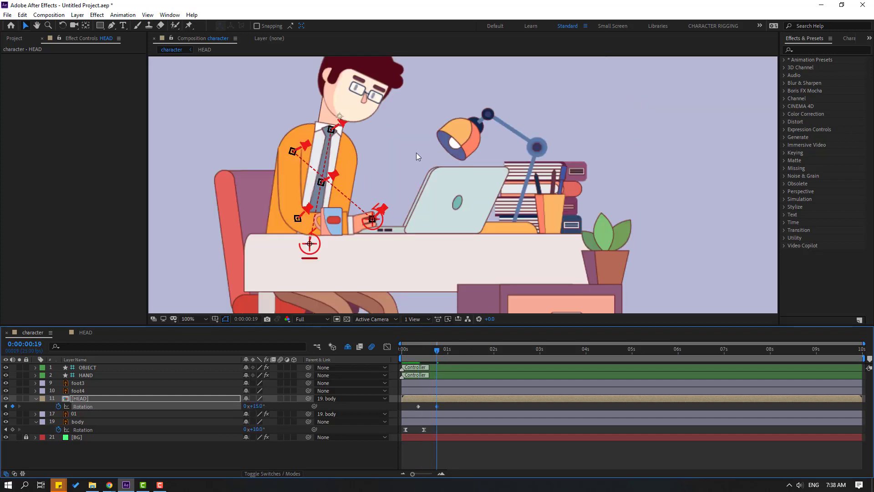
pyautogui.press('v')
pyautogui.moveTo(383, 182); pyautogui.dragTo(379, 179)
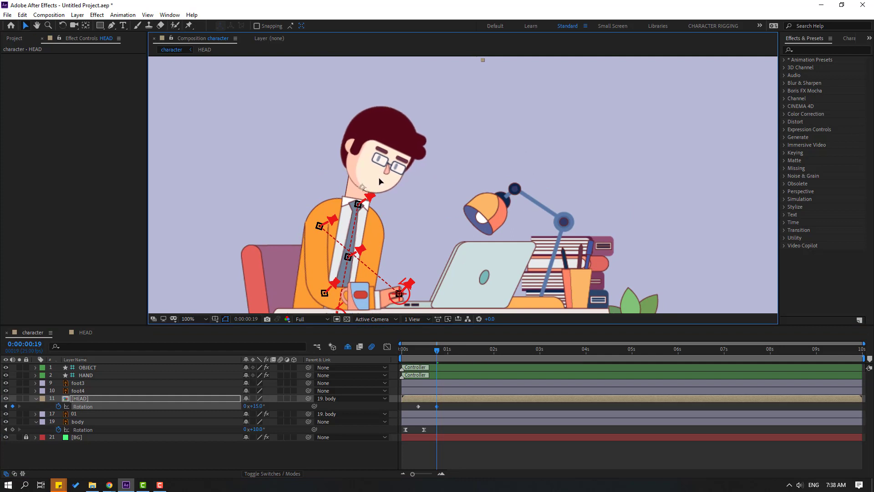
# Apply Easy Ease to both Rotation keyframes of the HEAD layer.
pyautogui.moveTo(428, 354)
pyautogui.mouseDown()
pyautogui.moveTo(402, 356)
pyautogui.moveTo(435, 357)
pyautogui.mouseUp()
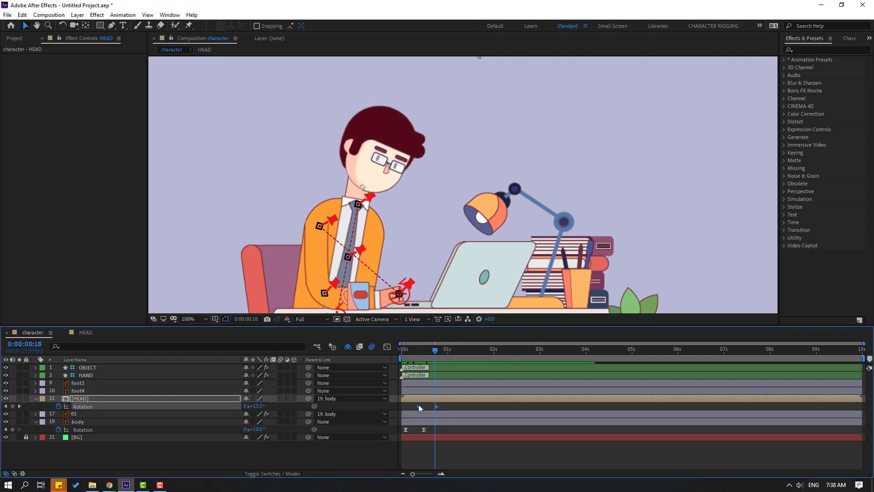
pyautogui.rightClick(419, 406)
pyautogui.moveTo(474, 400)
pyautogui.click(557, 340)
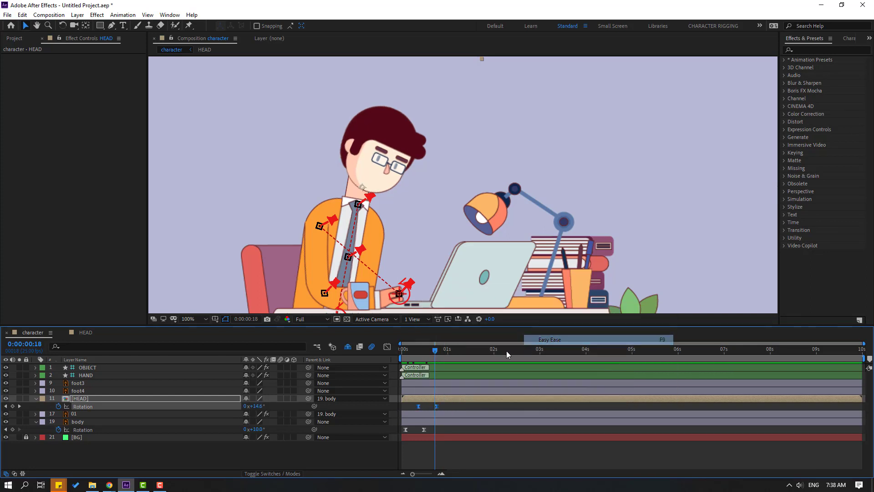
# Keyframe the HAND controller's Position at about 926, 616 at 0:00:00:04 and about 952, 614 at 0:00:00:17.
pyautogui.click(85, 376)
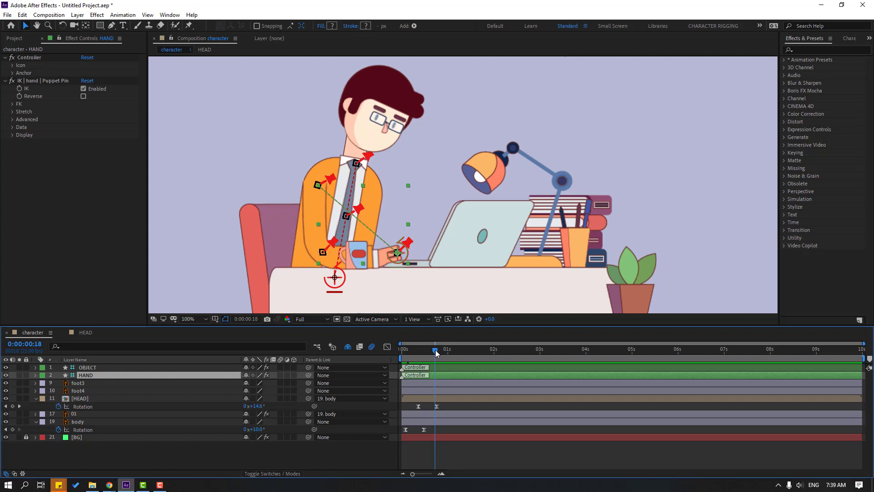
pyautogui.press('p')
pyautogui.moveTo(435, 352); pyautogui.dragTo(408, 353)
pyautogui.click(59, 384)
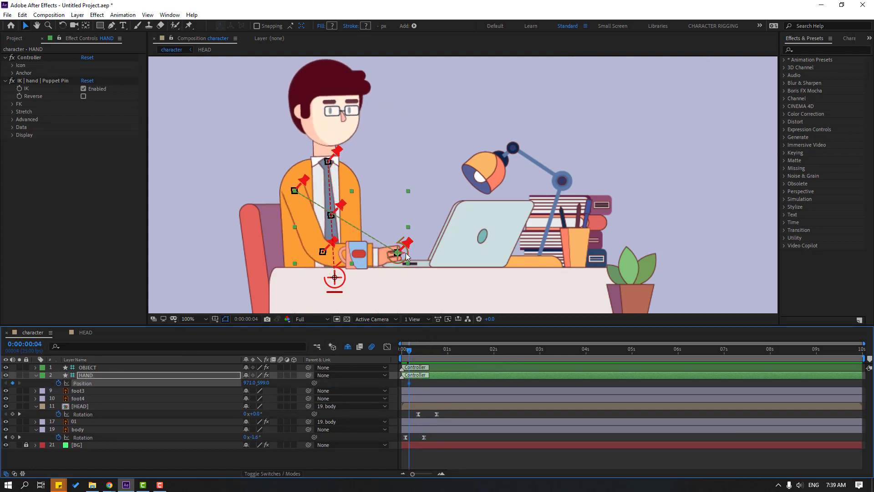
pyautogui.moveTo(407, 256); pyautogui.dragTo(385, 261)
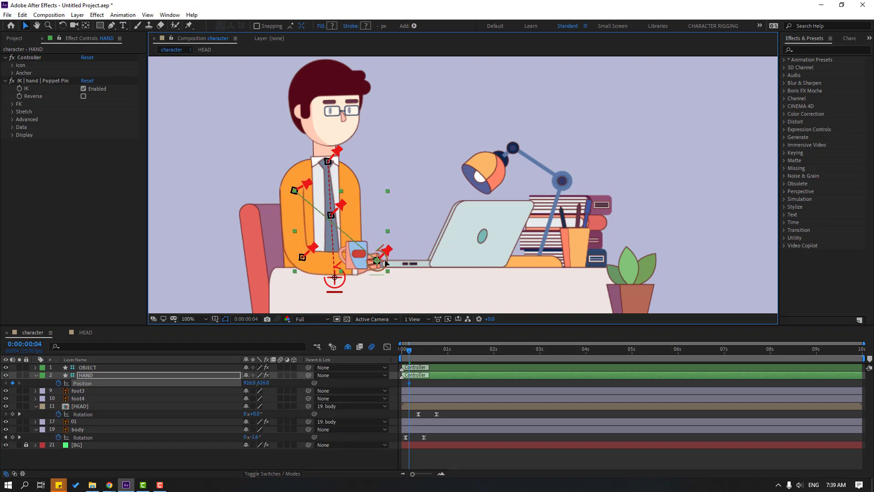
pyautogui.moveTo(405, 348); pyautogui.dragTo(436, 349)
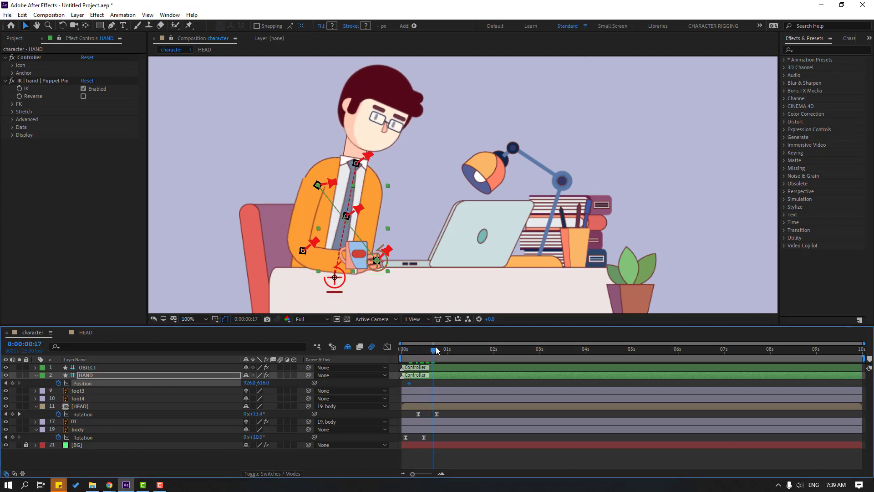
pyautogui.moveTo(376, 268); pyautogui.dragTo(387, 266)
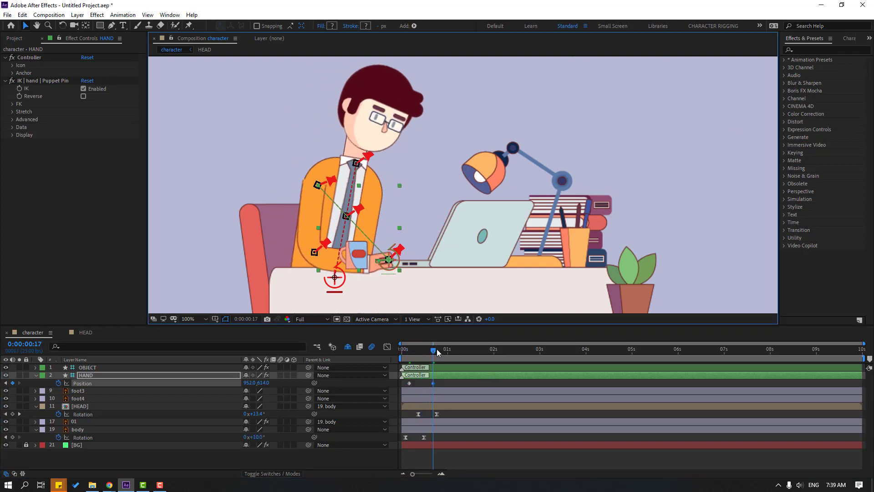
# Add a HAND Position hold keyframe, raise the hand to about 954, 539 at 0:00:01:05, and lower it to about 966, 597 several frames on.
pyautogui.moveTo(437, 350); pyautogui.dragTo(457, 350)
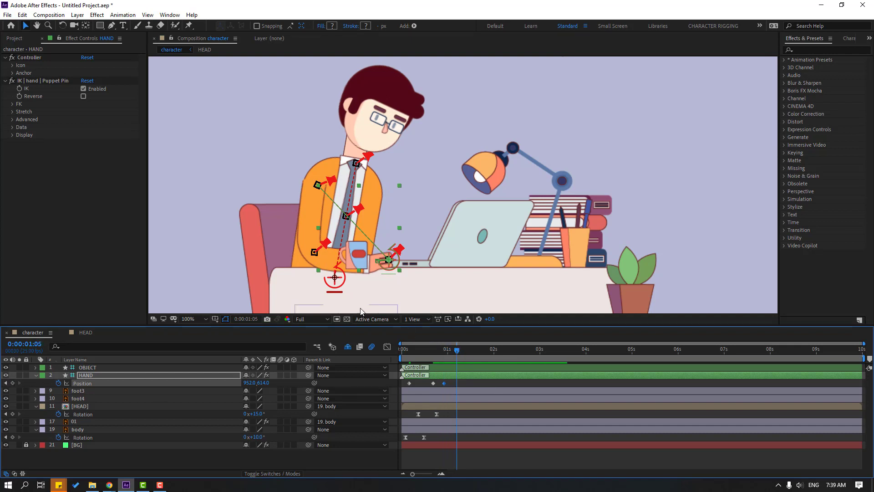
pyautogui.click(384, 267)
pyautogui.moveTo(383, 266); pyautogui.dragTo(389, 225)
pyautogui.press('space')
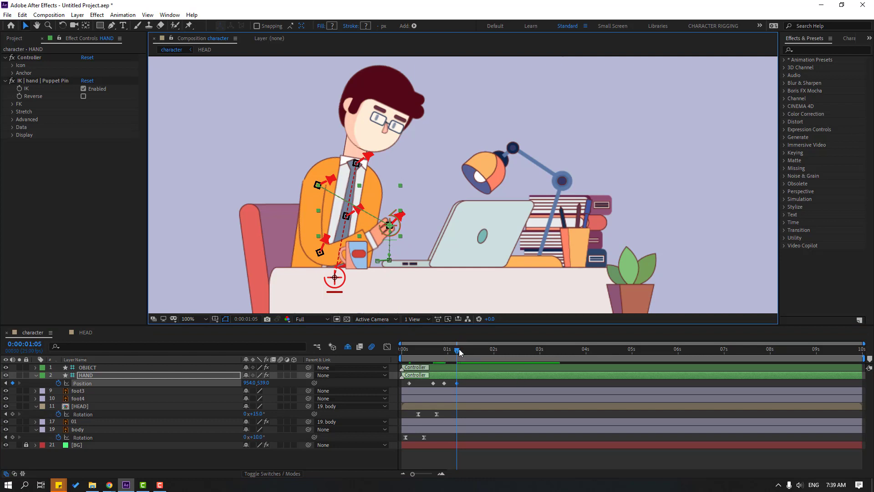
pyautogui.moveTo(393, 230); pyautogui.dragTo(400, 258)
# Add a small hand bounce by keyframing HAND Position at about 968, 585 at 0:00:01:19 and 968, 596 at 0:00:02:01.
pyautogui.click(482, 351)
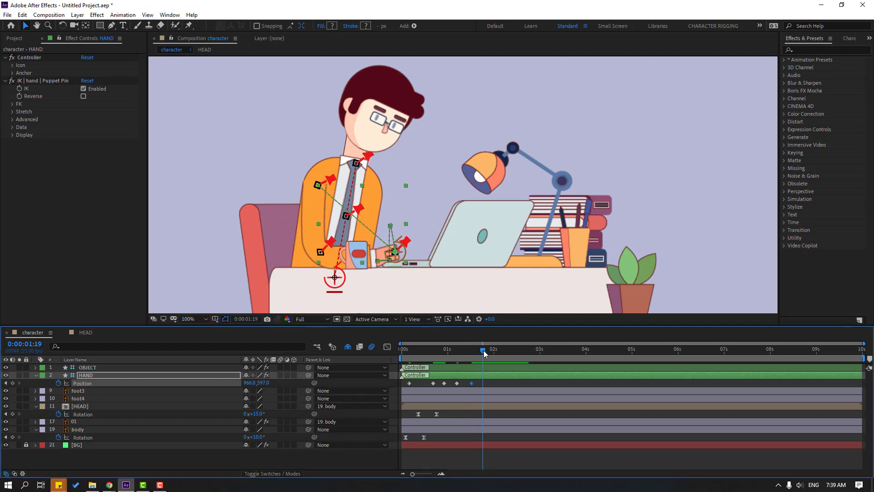
pyautogui.moveTo(401, 261); pyautogui.dragTo(402, 254)
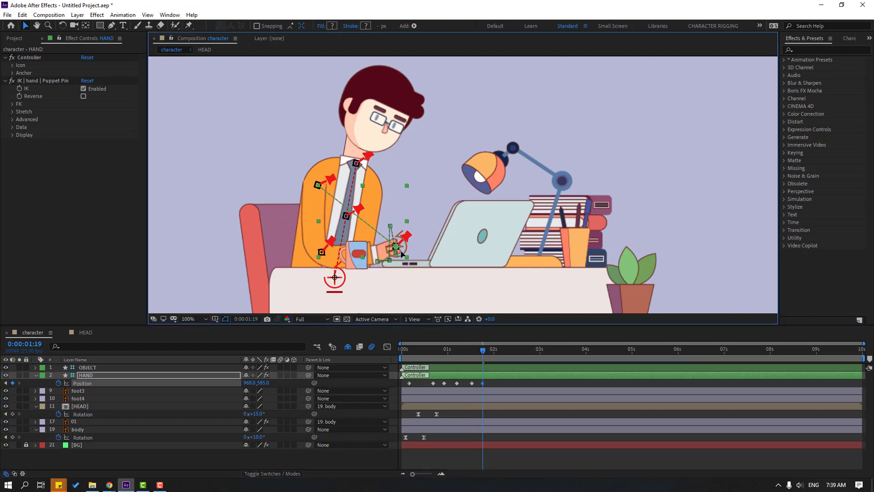
pyautogui.moveTo(485, 349); pyautogui.dragTo(495, 349)
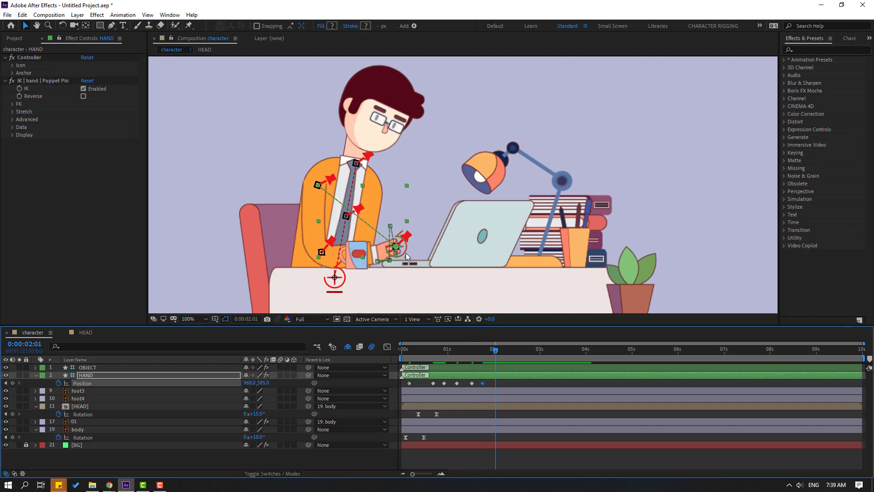
pyautogui.moveTo(402, 251); pyautogui.dragTo(402, 258)
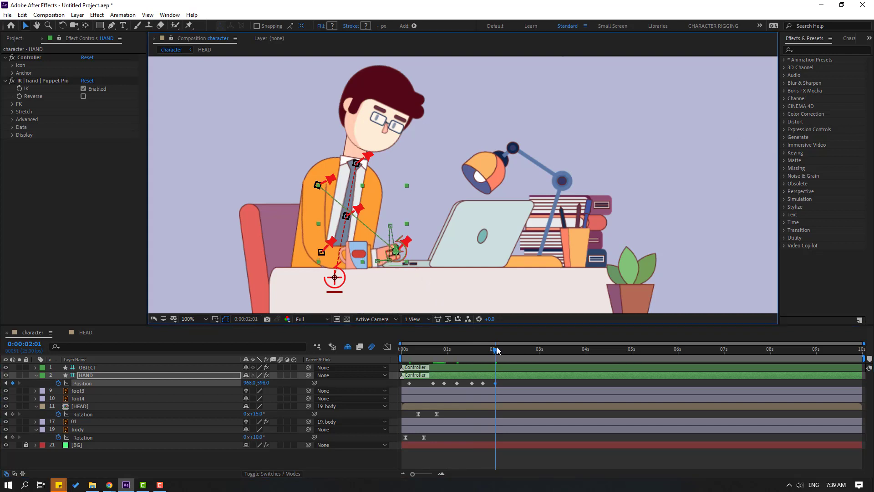
# Hold the HAND Position with a keyframe at 0:00:02:05 and move the hand back to about 927, 603 at 0:00:02:18.
pyautogui.moveTo(497, 349)
pyautogui.mouseDown()
pyautogui.moveTo(514, 349)
pyautogui.moveTo(503, 349)
pyautogui.mouseUp()
pyautogui.click(13, 383)
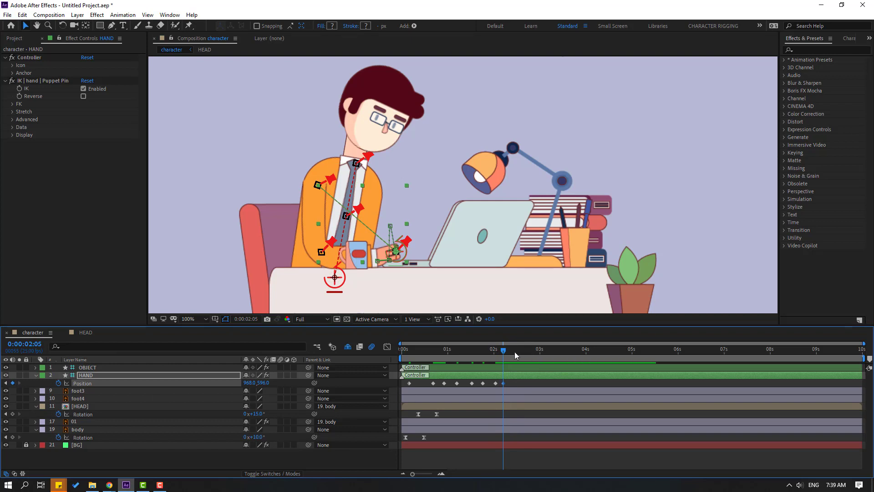
pyautogui.moveTo(401, 257); pyautogui.dragTo(382, 260)
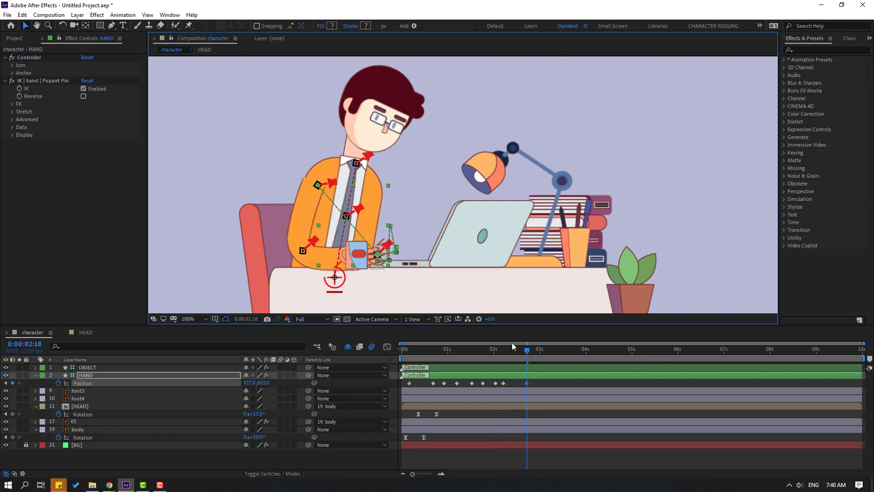
# Apply Easy Ease to all of the HAND controller's Position keyframes and preview the arm motion.
pyautogui.moveTo(536, 381); pyautogui.dragTo(412, 386)
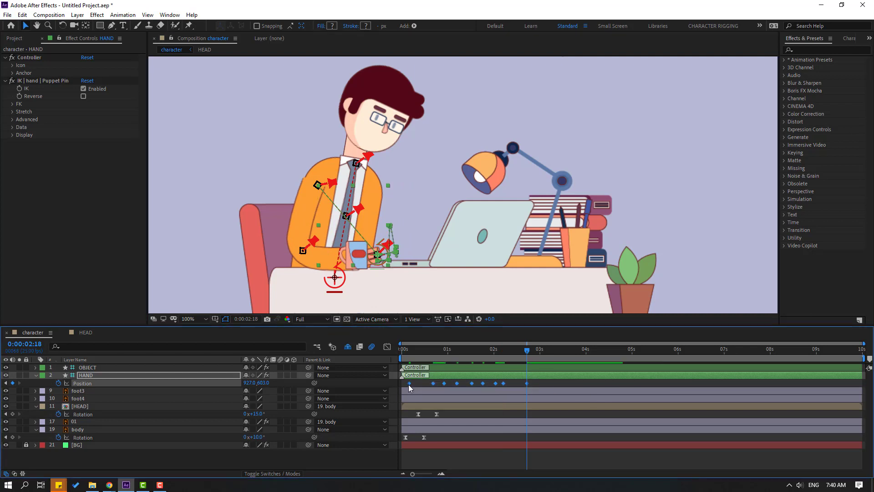
pyautogui.rightClick(411, 384)
pyautogui.moveTo(458, 377)
pyautogui.click(544, 406)
pyautogui.click(553, 381)
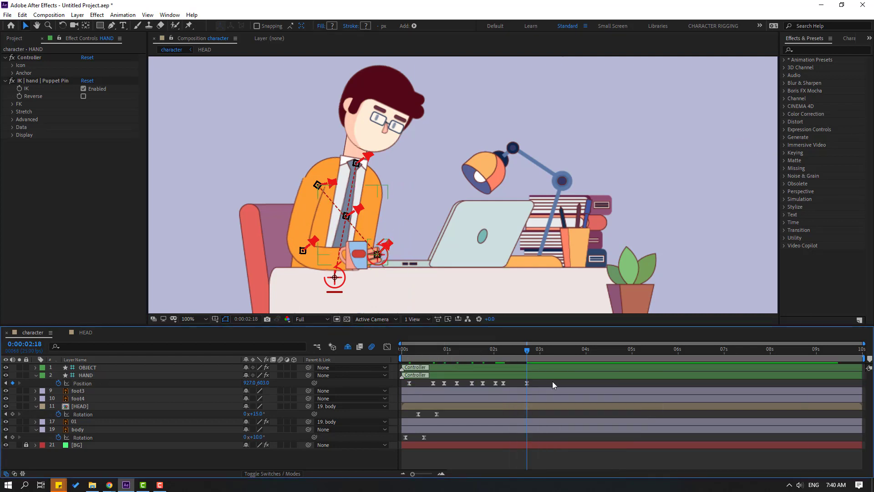
pyautogui.press('space')
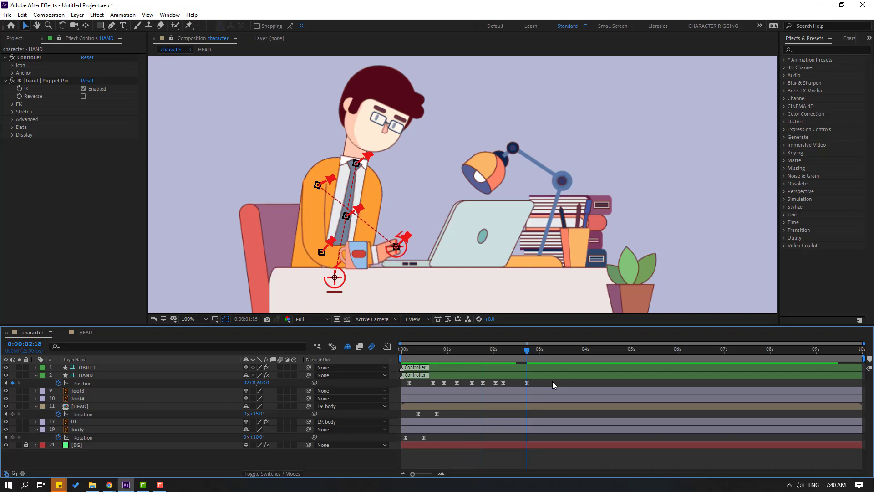
# Reshape the HAND Position speed graph so the hand's upward move peaks sharply just before the 0:00:01:05 keyframe, and preview it.
pyautogui.click(445, 349)
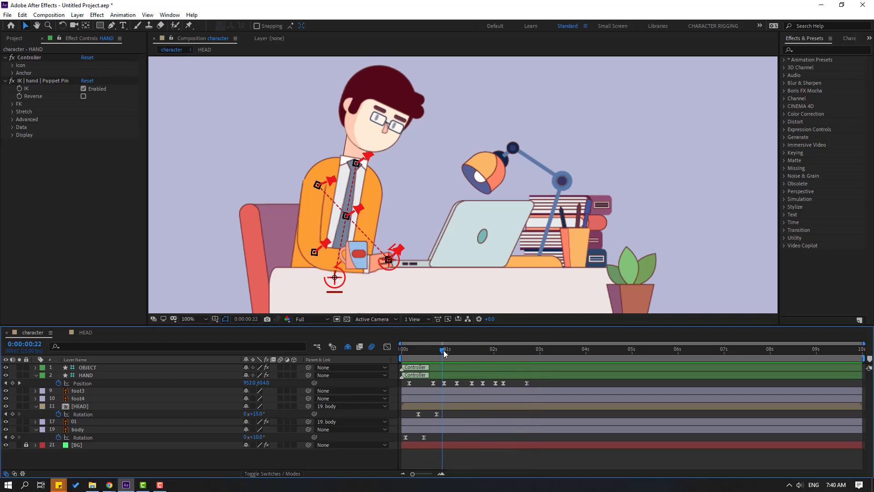
pyautogui.click(393, 383)
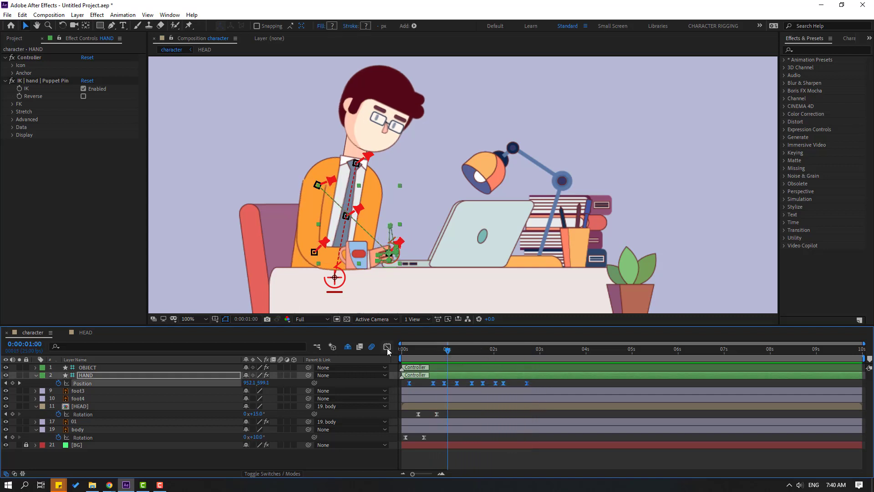
pyautogui.click(387, 346)
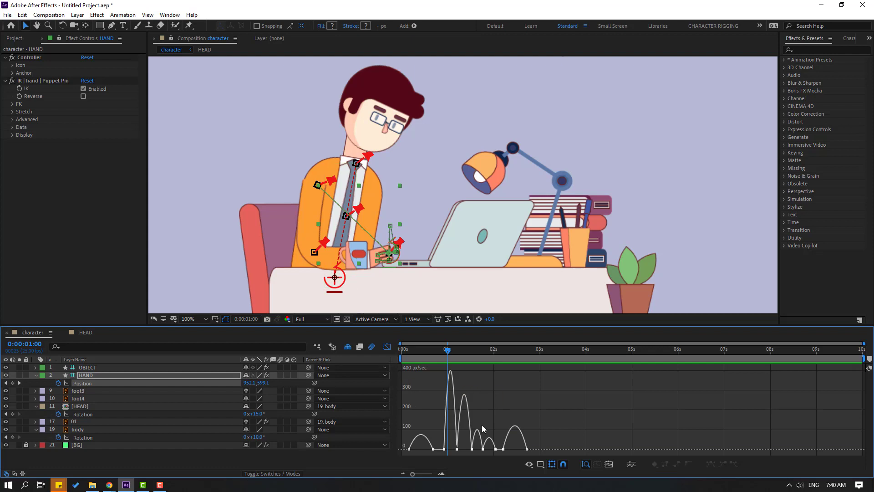
pyautogui.press('-')
pyautogui.moveTo(430, 352); pyautogui.dragTo(457, 354)
pyautogui.moveTo(457, 445)
pyautogui.mouseDown()
pyautogui.moveTo(437, 465)
pyautogui.moveTo(456, 448)
pyautogui.mouseUp()
pyautogui.press('-')
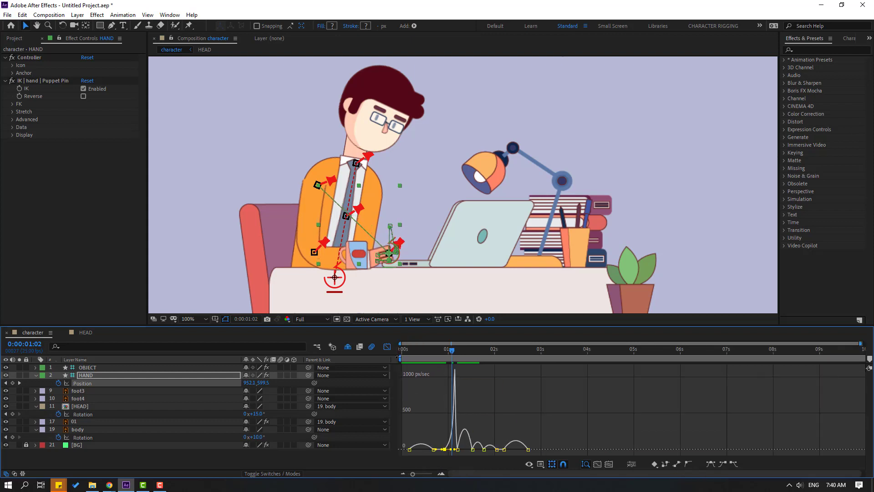
pyautogui.press('space')
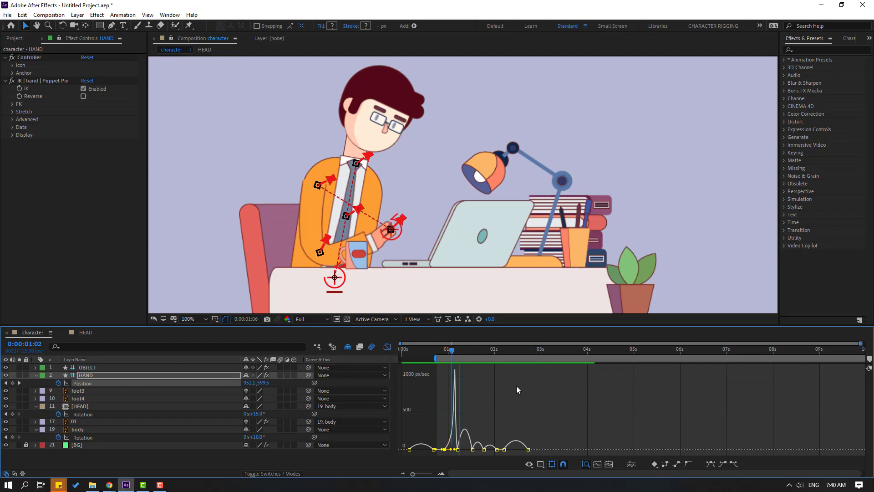
# Lengthen the incoming speed handle where the hand lands after its raise, so that downward move peaks early, and preview it.
pyautogui.press('=')
pyautogui.press('=')
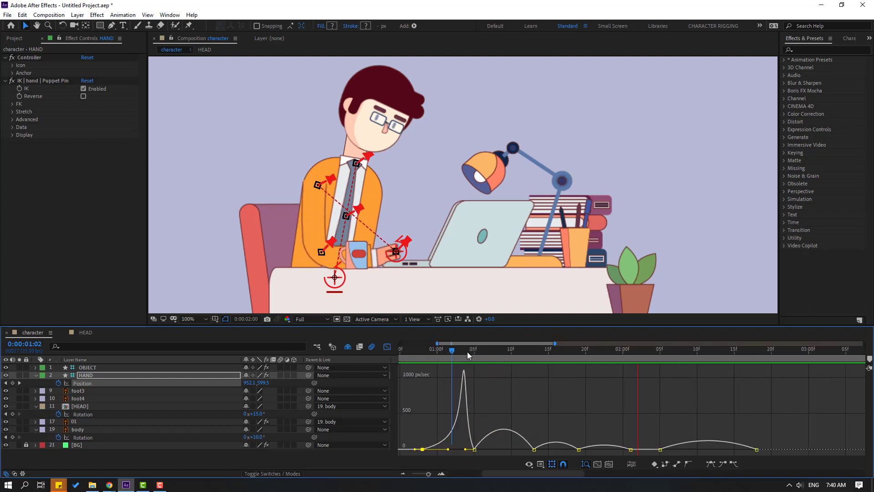
pyautogui.moveTo(454, 351); pyautogui.dragTo(518, 360)
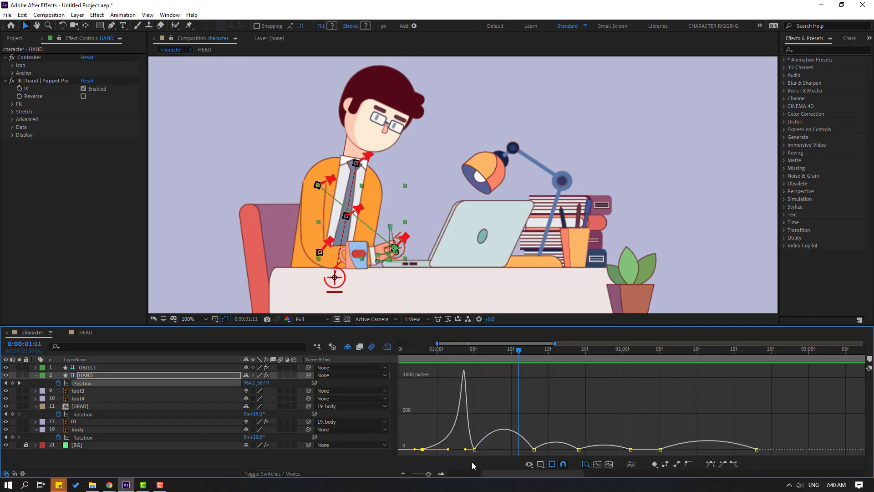
pyautogui.click(533, 449)
pyautogui.moveTo(523, 449); pyautogui.dragTo(506, 452)
pyautogui.press('-')
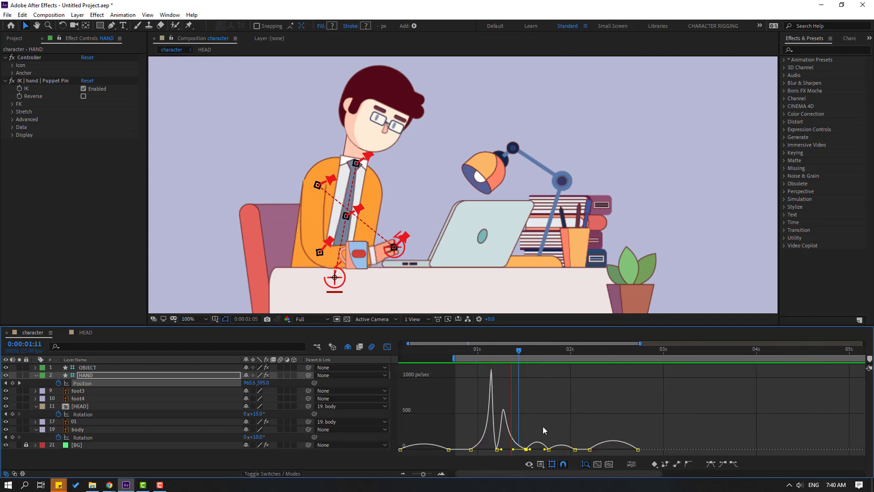
pyautogui.press('space')
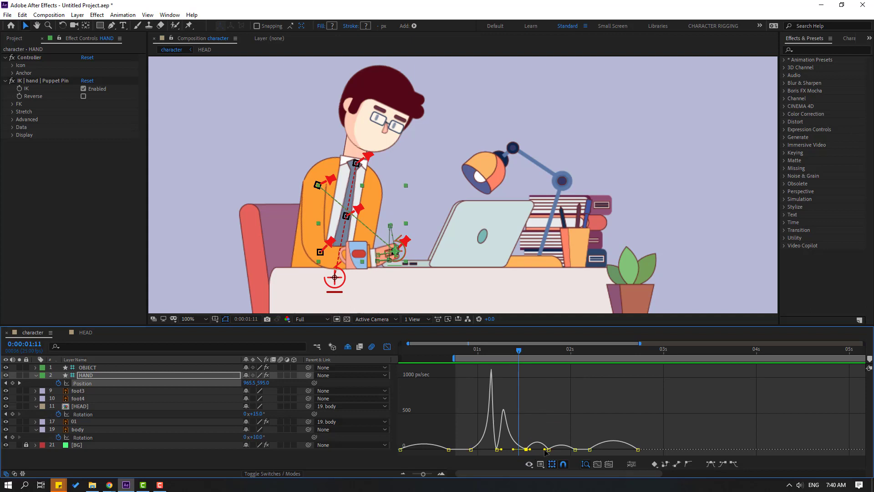
# Lengthen the incoming speed handle of the 0:00:01:19 HAND keyframe for an early peak, preview it, and return to the keyframe view.
pyautogui.moveTo(546, 452)
pyautogui.mouseDown()
pyautogui.moveTo(539, 448)
pyautogui.moveTo(547, 447)
pyautogui.mouseUp()
pyautogui.press('space')
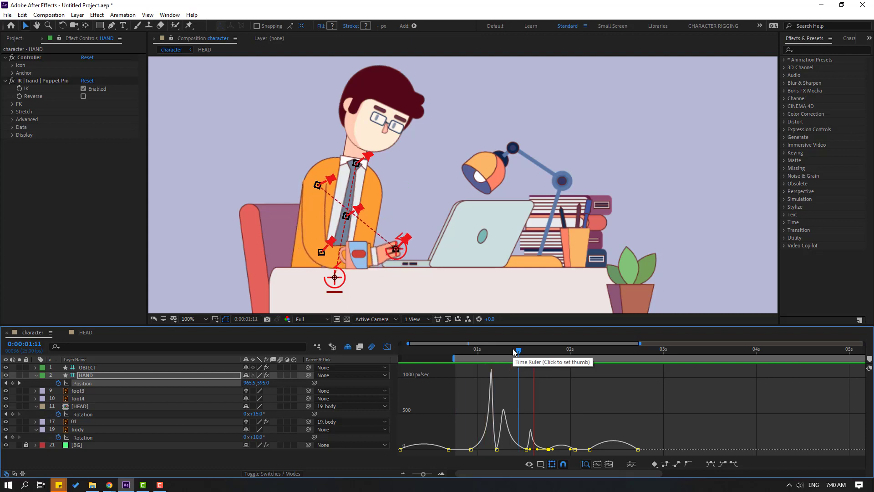
pyautogui.press('space')
pyautogui.click(387, 348)
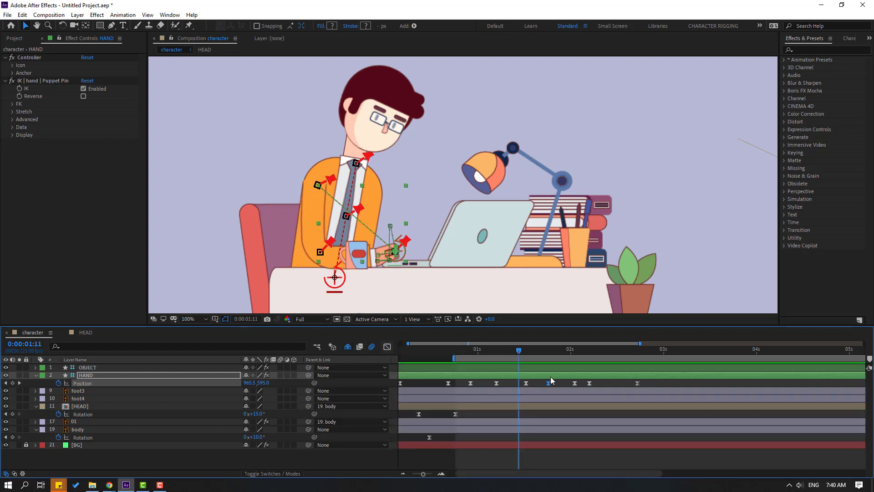
# Shift the later HAND Position keyframes earlier in two groups, so the last three start at 0:00:01:20, and preview the tighter timing.
pyautogui.press('pagedown')
pyautogui.moveTo(645, 381); pyautogui.dragTo(537, 387)
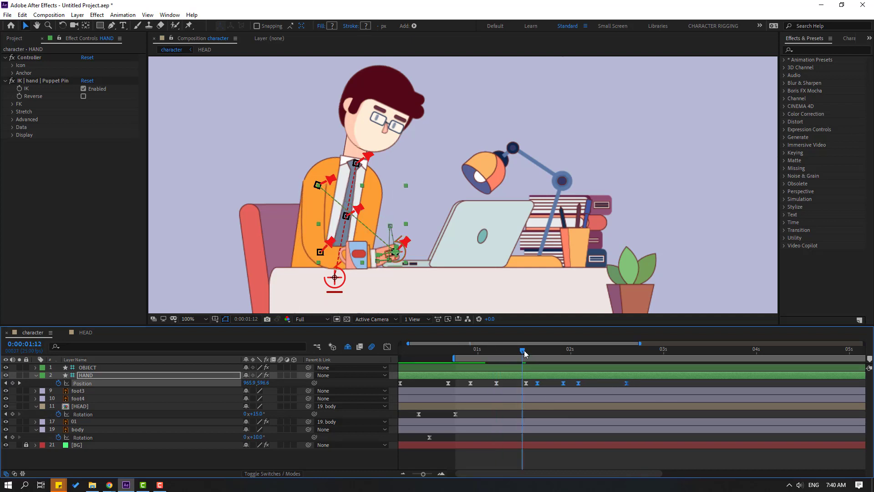
pyautogui.moveTo(523, 352); pyautogui.dragTo(548, 357)
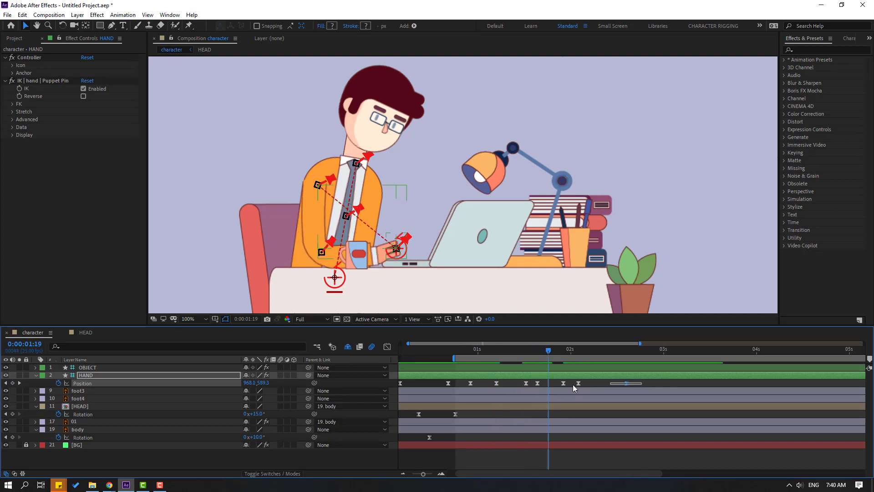
pyautogui.moveTo(573, 384); pyautogui.dragTo(557, 383)
pyautogui.press('space')
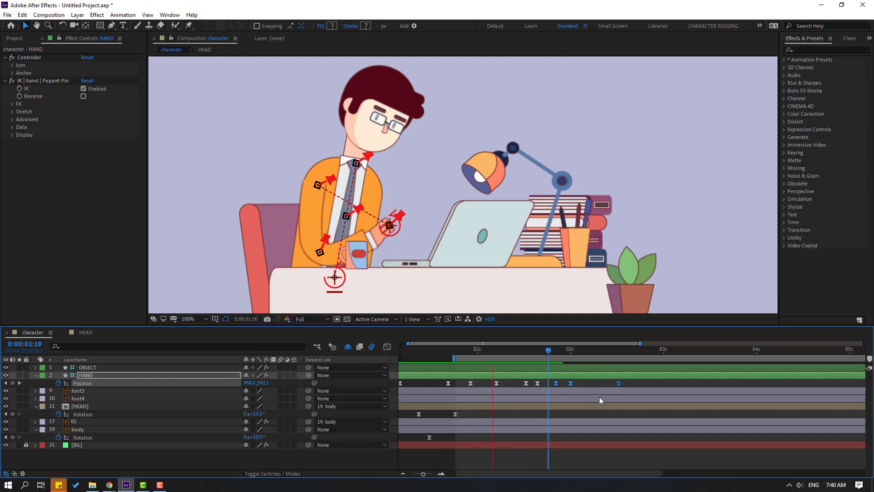
pyautogui.press('space')
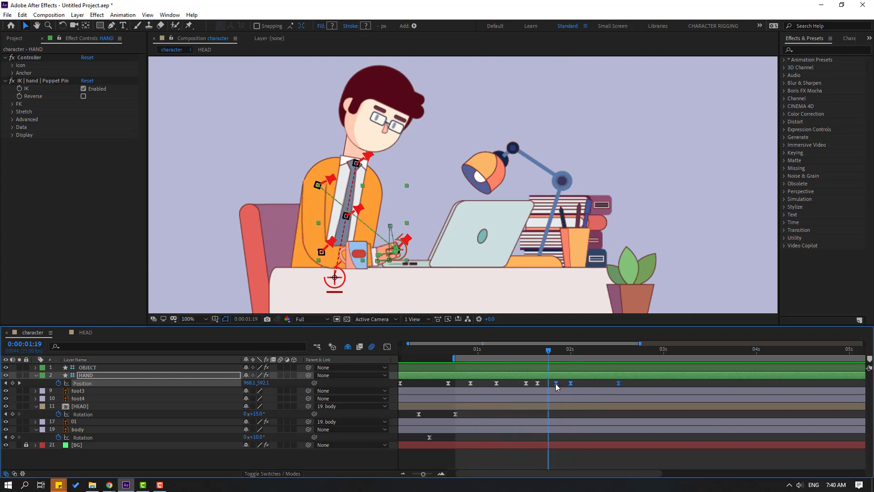
pyautogui.moveTo(555, 384); pyautogui.dragTo(551, 383)
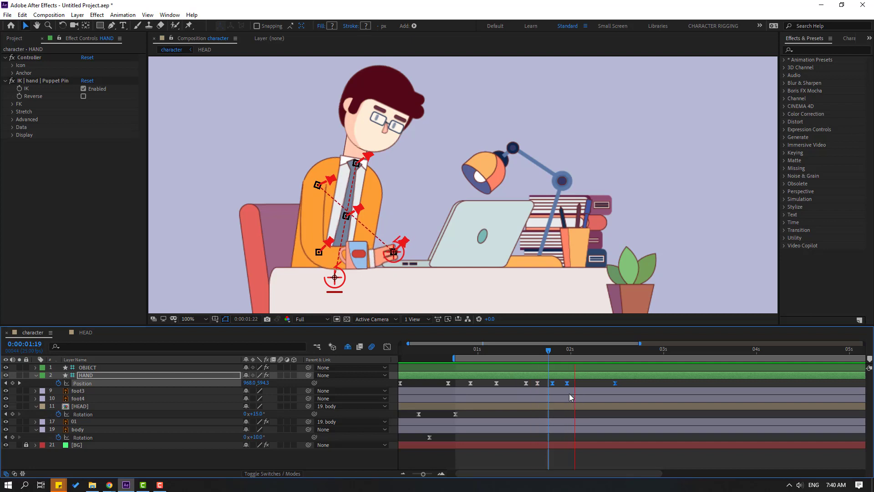
# Lengthen the outgoing speed handle of the 0:00:01:24 HAND Position keyframe so the final move peaks late, preview it, and return to the keyframe view.
pyautogui.hotkey('shift', 'F3')
pyautogui.moveTo(548, 356); pyautogui.dragTo(582, 356)
pyautogui.click(580, 438)
pyautogui.moveTo(578, 433); pyautogui.dragTo(589, 450)
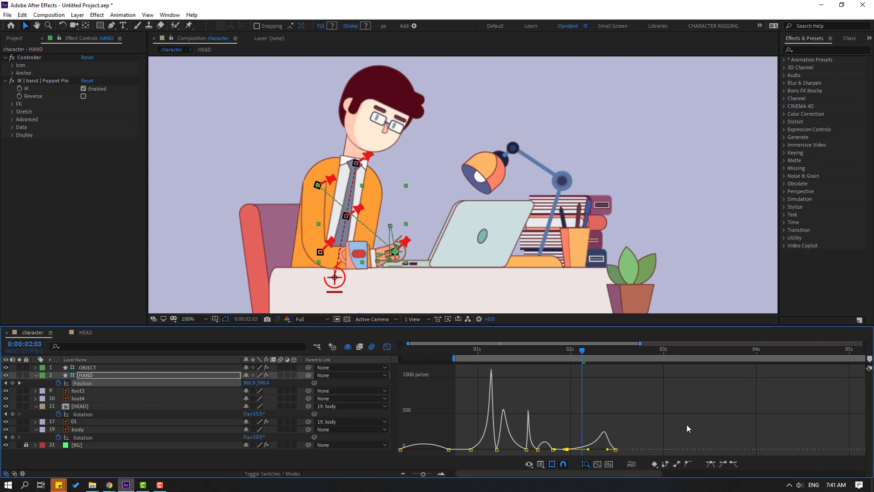
pyautogui.press('space')
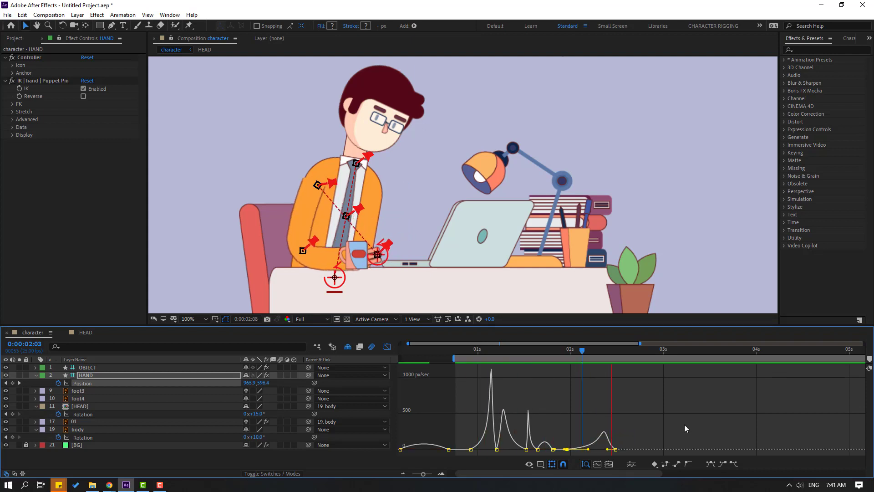
pyautogui.click(387, 346)
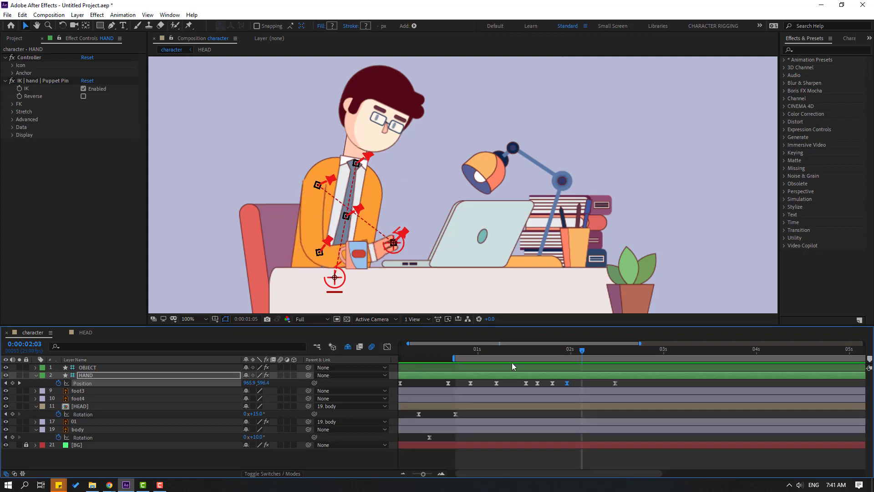
pyautogui.press('space')
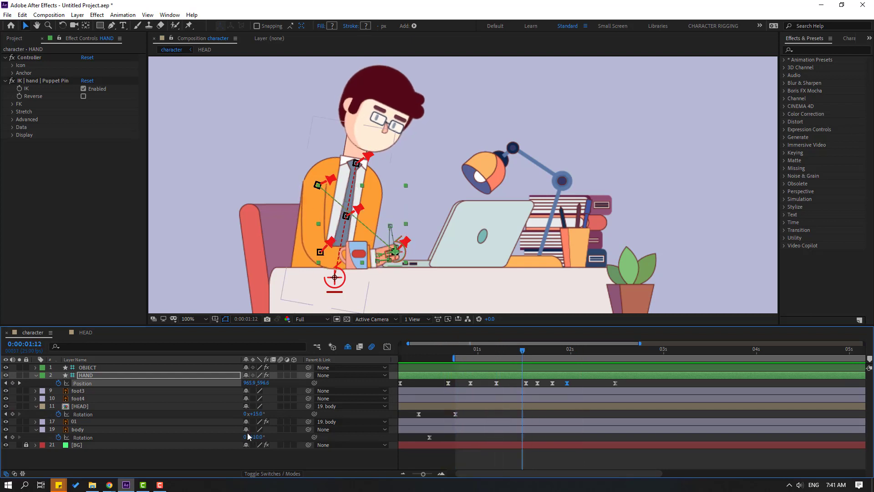
# Keyframe the body's current Rotation at 0:00:01:12 and set its Rotation to -3° at 0:00:01:22.
pyautogui.click(12, 437)
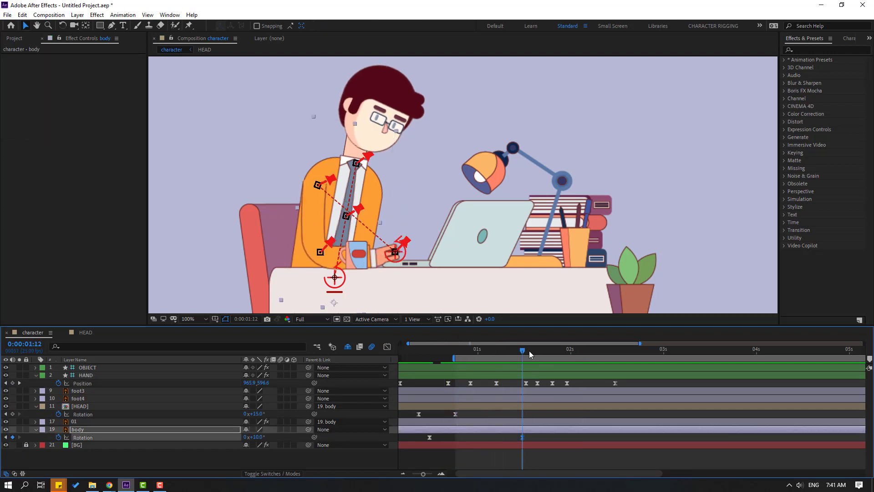
pyautogui.moveTo(529, 355); pyautogui.dragTo(559, 350)
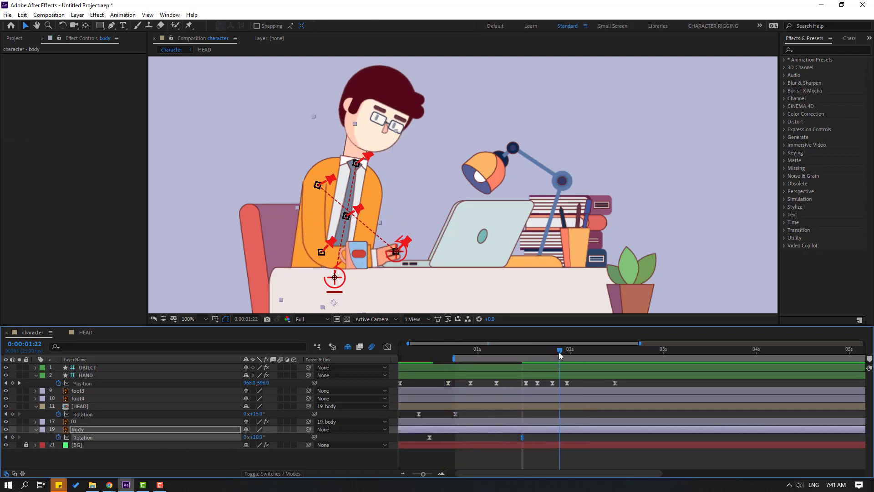
pyautogui.click(259, 438)
pyautogui.write('-3')
pyautogui.press('Return')
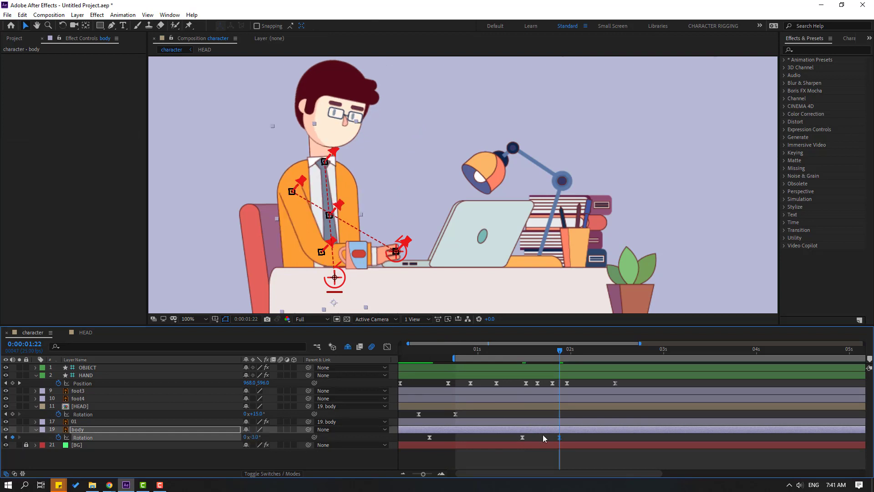
# Keyframe the HEAD layer's current Rotation at 0:00:01:03 and set its Rotation to -9° at 0:00:01:10.
pyautogui.click(543, 353)
pyautogui.moveTo(545, 351); pyautogui.dragTo(490, 353)
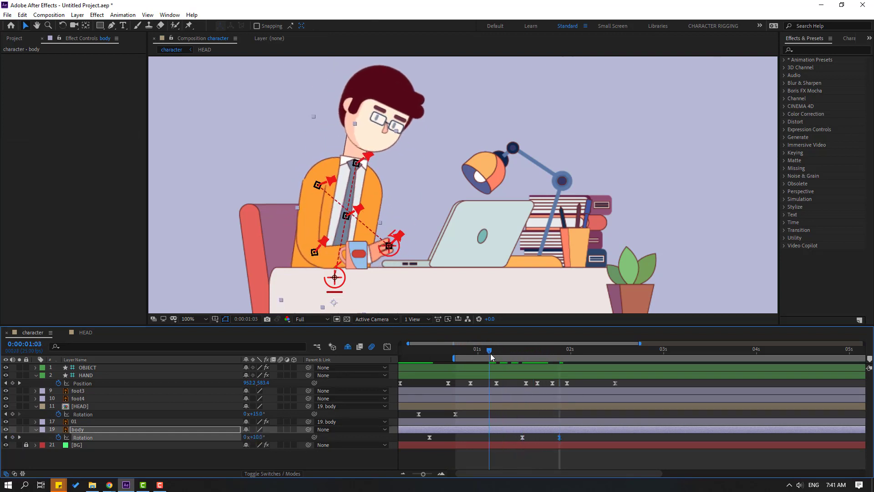
pyautogui.click(13, 414)
pyautogui.moveTo(497, 354); pyautogui.dragTo(515, 351)
pyautogui.moveTo(260, 414); pyautogui.dragTo(246, 414)
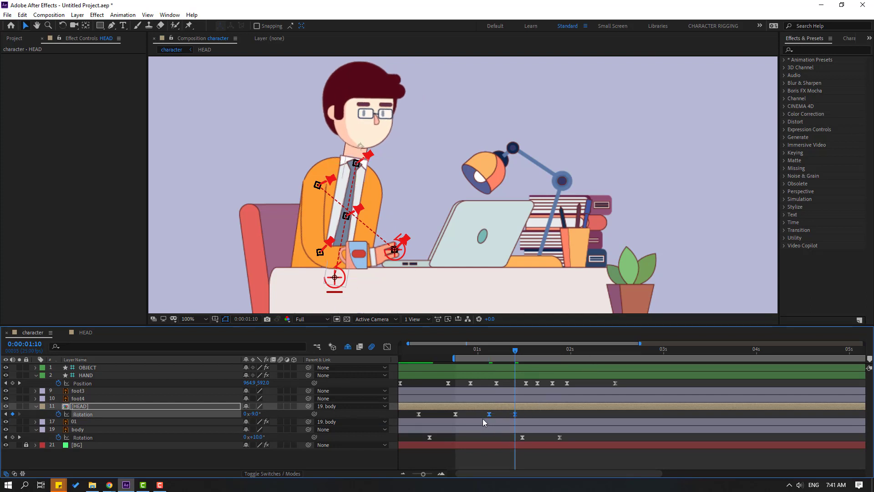
# Shift the new Rotation keyframe pairs later, starting the body's at 0:00:01:19 and the HEAD's at 0:00:01:23, previewing the motion between adjustments.
pyautogui.moveTo(514, 414); pyautogui.dragTo(529, 414)
pyautogui.press('space')
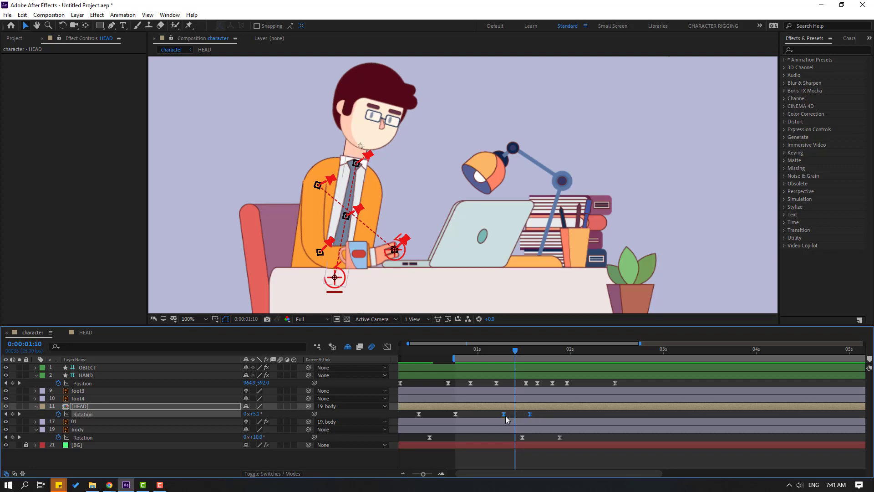
pyautogui.moveTo(530, 413); pyautogui.dragTo(550, 439)
pyautogui.press('space')
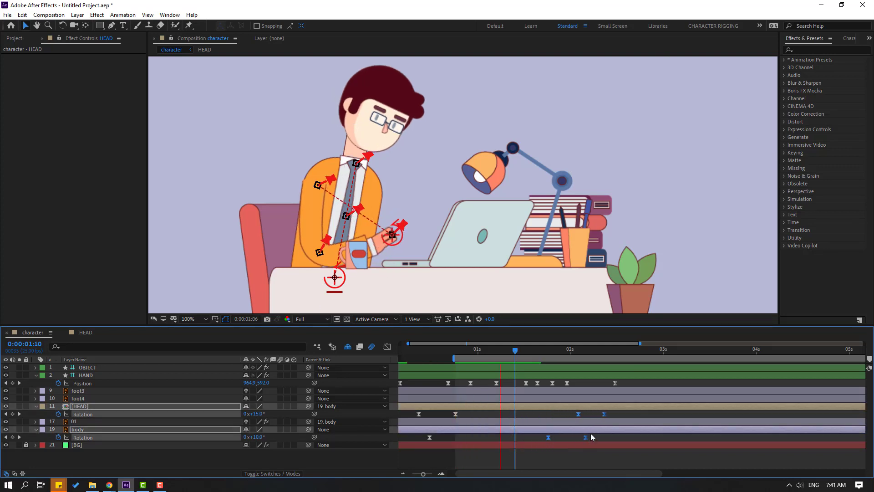
pyautogui.scroll(-2, 398, 256)
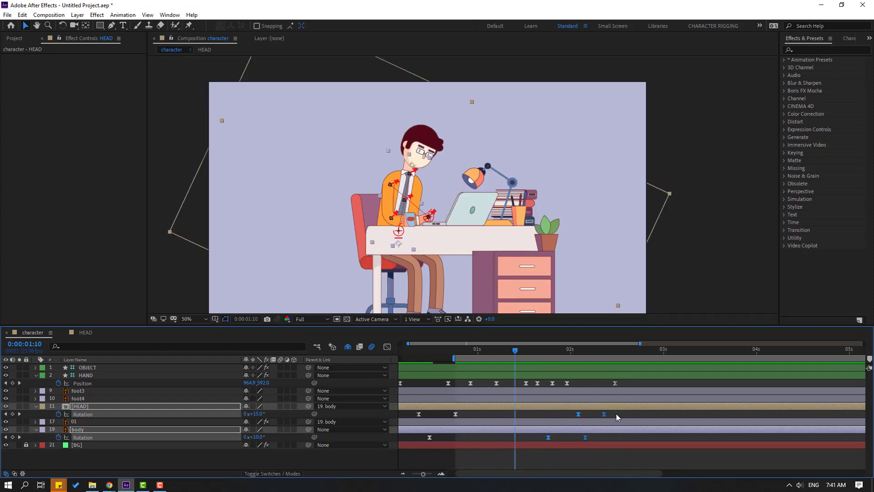
pyautogui.moveTo(618, 412); pyautogui.dragTo(563, 414)
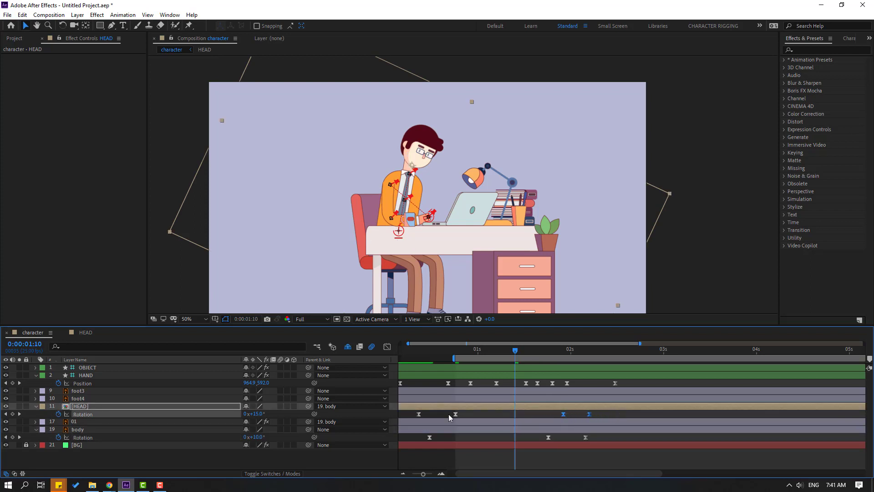
# Animate the body's Position with keyframes at 829.6, 706.6 on 0:00:00:02, lowered to Y 720.6 on 0:00:00:07, and the starting value on 0:00:00:12.
pyautogui.hscroll(-2, 449, 417)
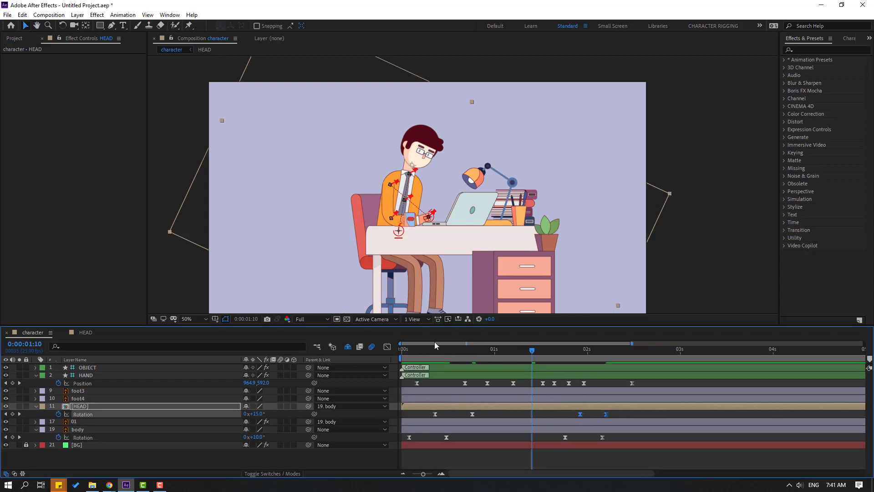
pyautogui.click(407, 353)
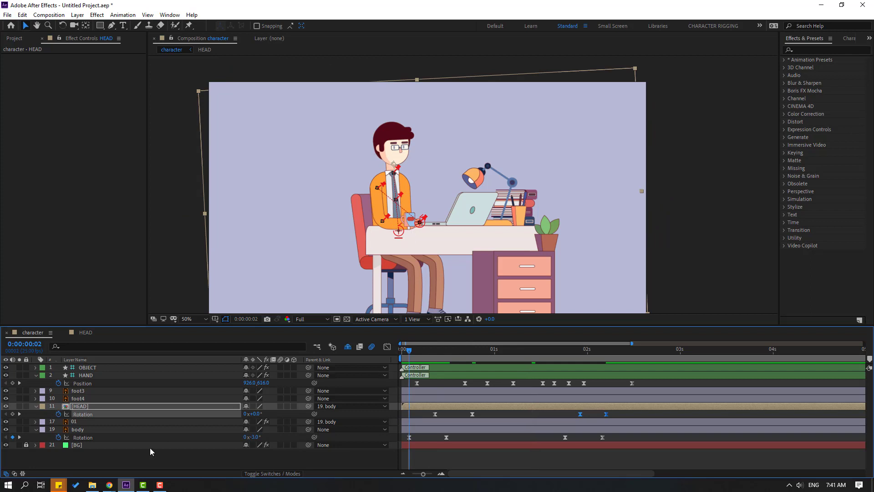
pyautogui.click(84, 430)
pyautogui.hotkey('shift', 'p')
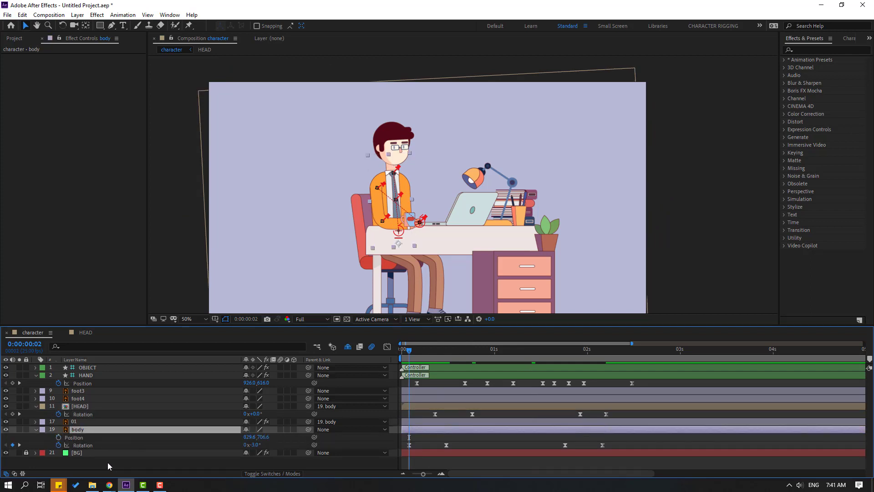
pyautogui.click(58, 437)
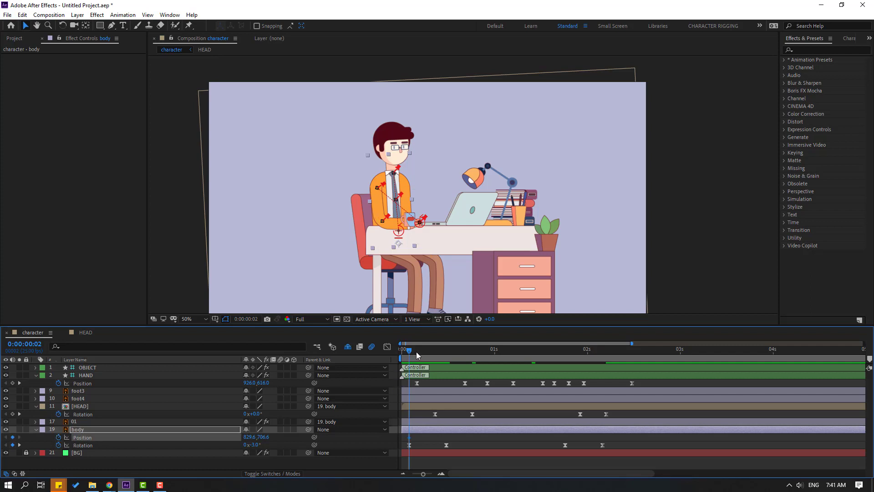
pyautogui.moveTo(416, 355); pyautogui.dragTo(428, 355)
pyautogui.moveTo(260, 438); pyautogui.dragTo(272, 310)
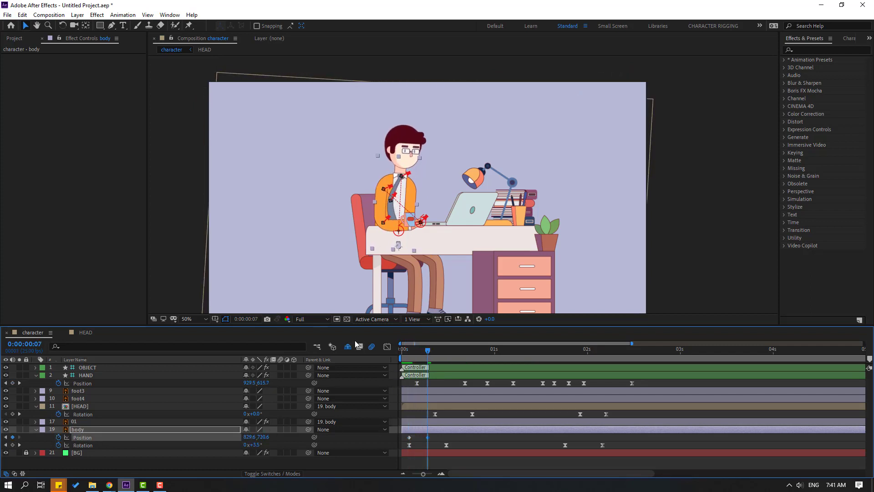
pyautogui.moveTo(407, 355); pyautogui.dragTo(447, 358)
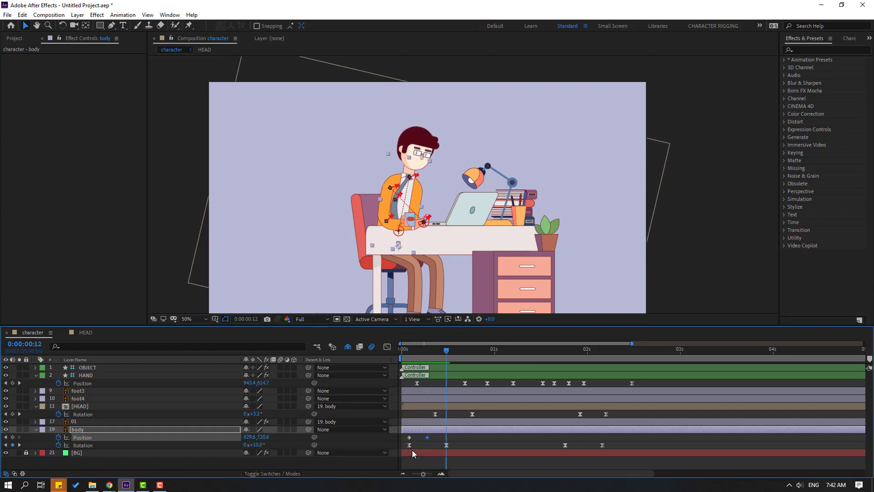
pyautogui.hotkey('ctrl', 'v')
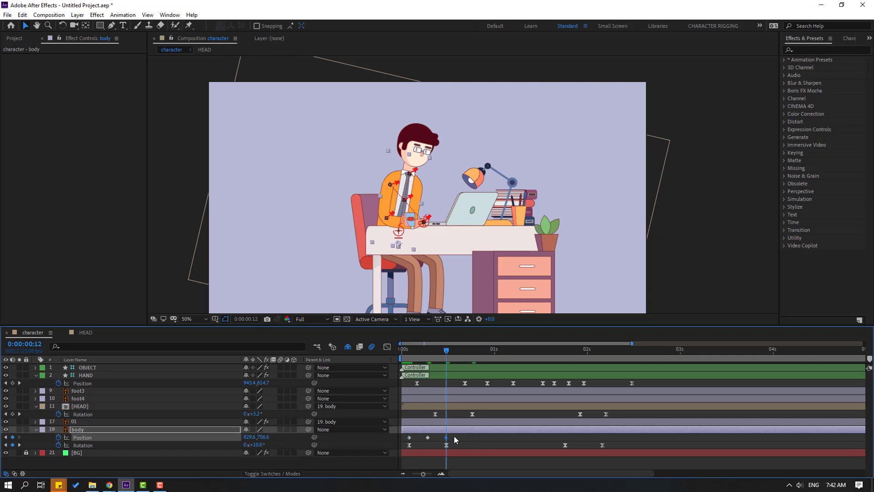
# Apply Easy Ease to the body's three Position keyframes and preview the dip several times.
pyautogui.moveTo(454, 435); pyautogui.dragTo(406, 440)
pyautogui.rightClick(411, 441)
pyautogui.moveTo(436, 435)
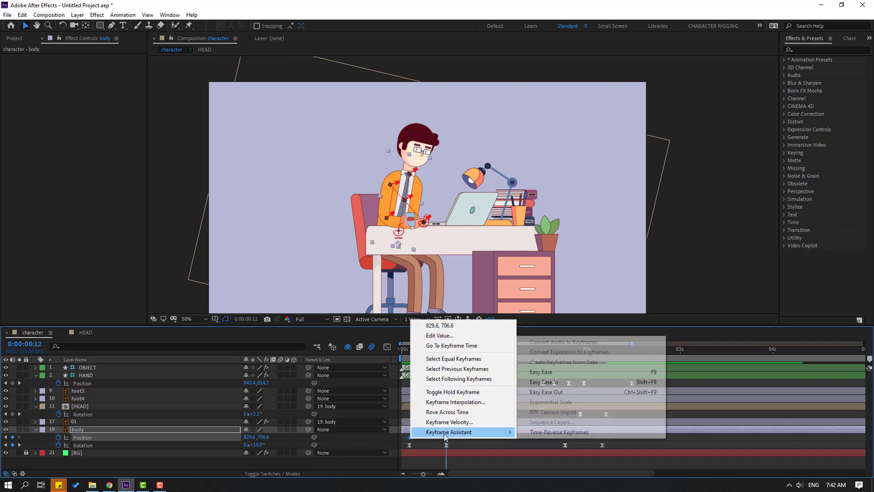
pyautogui.click(542, 372)
pyautogui.press('space')
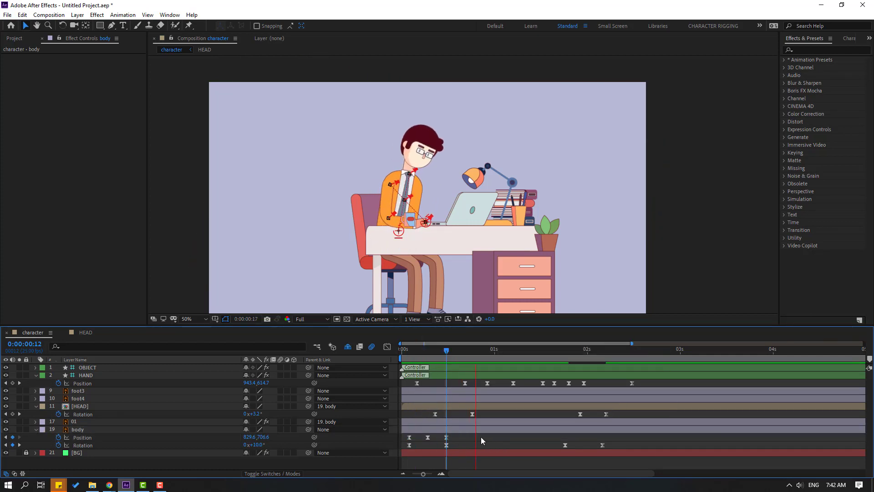
pyautogui.press('space')
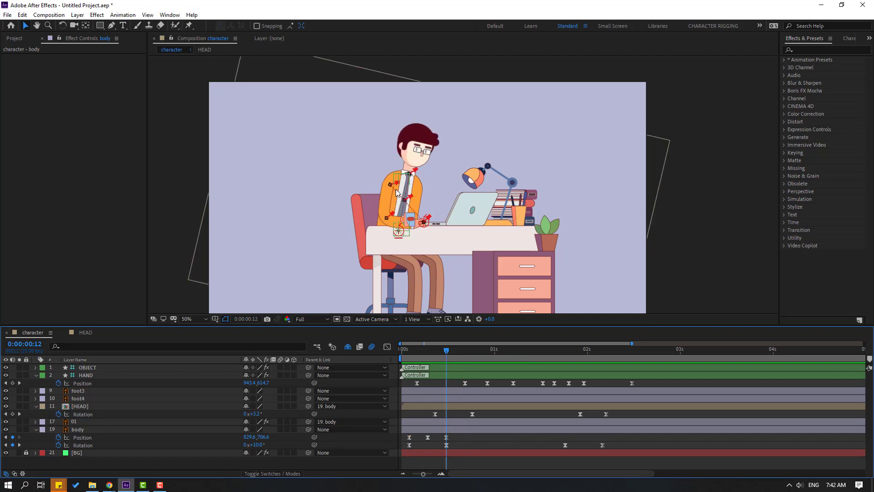
pyautogui.press('space')
pyautogui.press('space')
pyautogui.press('space')
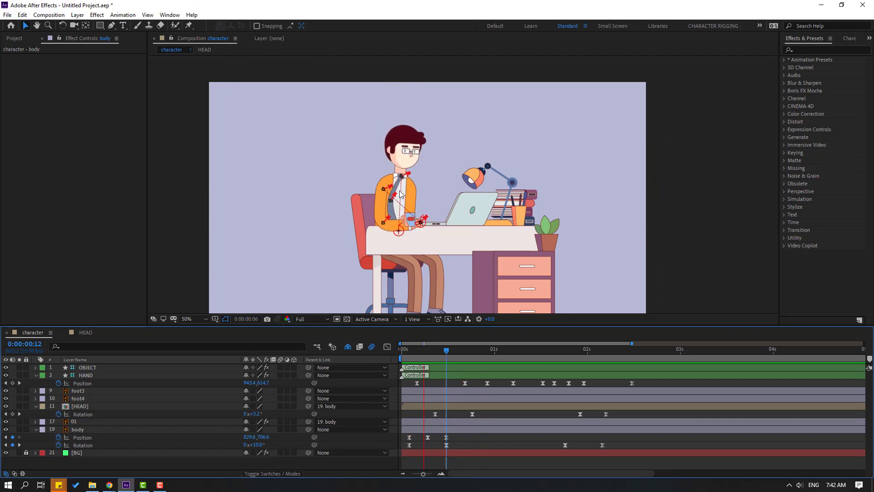
pyautogui.press('space')
# Select the body's three Position keyframes and bring the current time to 0:00:01:17.
pyautogui.moveTo(454, 440); pyautogui.dragTo(405, 435)
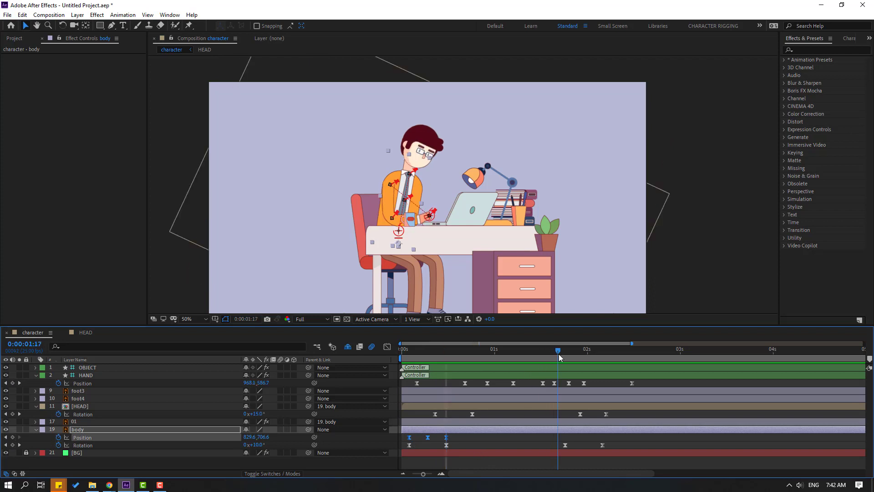
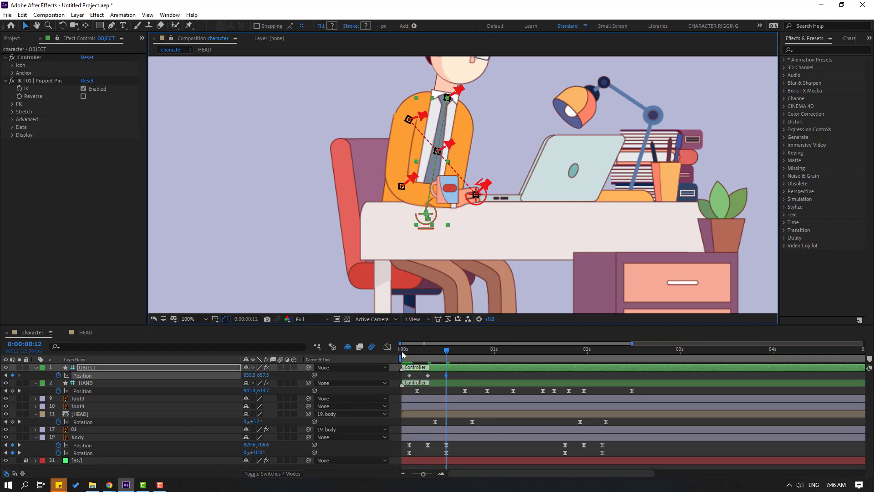
# Set the OBJECT controller's Position keyframe at 0:00:00:07 to 831.5, 671.5 and preview the tie motion.
pyautogui.click(410, 352)
pyautogui.moveTo(413, 353); pyautogui.dragTo(426, 353)
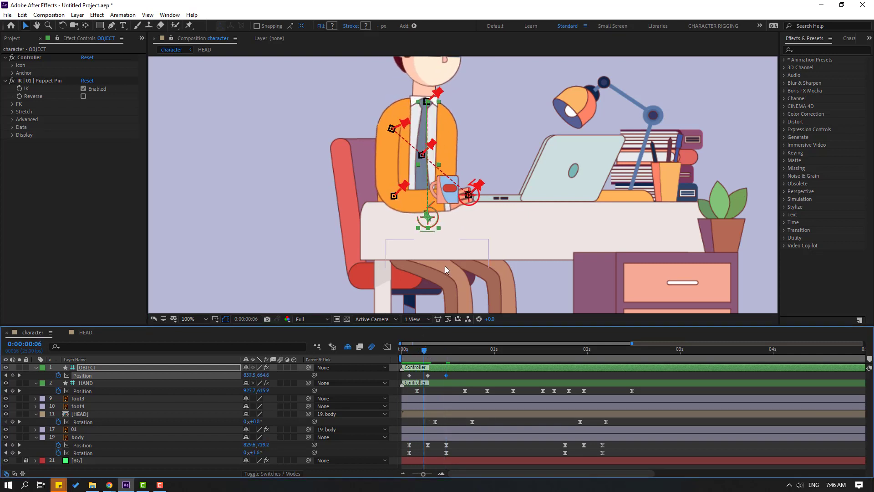
pyautogui.press('pagedown')
pyautogui.moveTo(434, 223); pyautogui.dragTo(431, 226)
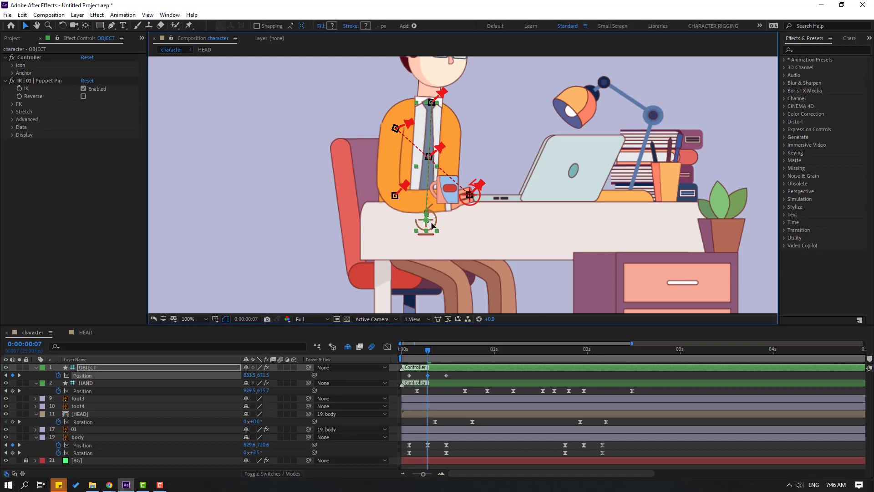
pyautogui.press('space')
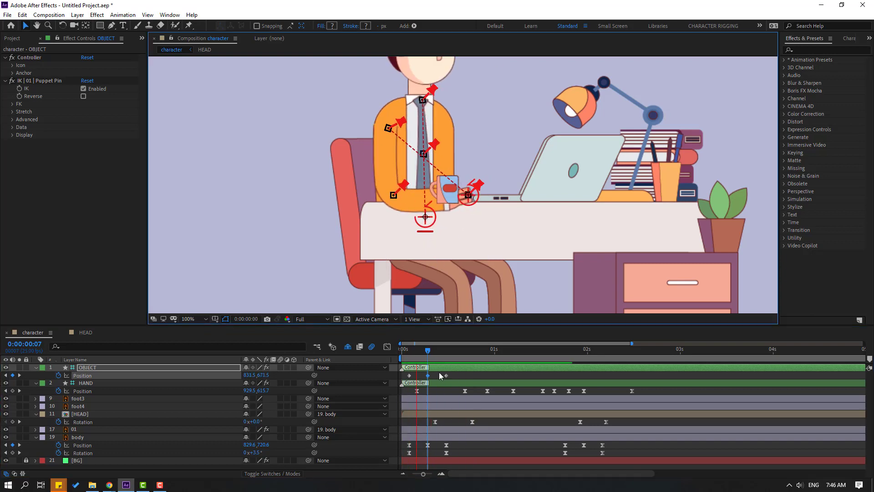
pyautogui.press('space')
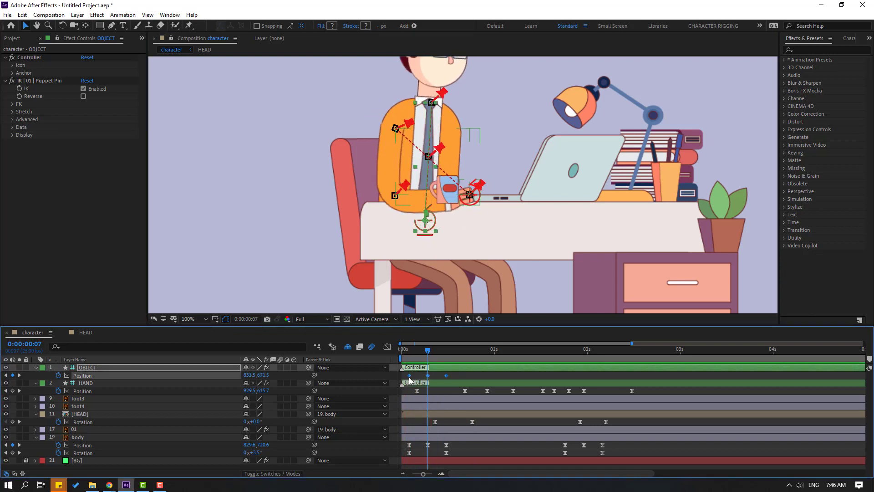
# Apply Easy Ease to the OBJECT controller's first three Position keyframes.
pyautogui.rightClick(409, 375)
pyautogui.moveTo(424, 371)
pyautogui.click(524, 392)
# Keyframe OBJECT's Position at 840.5, 668.5 on 0:00:01:24 and at 818.5, 670.5 in line with the body's last keyframes.
pyautogui.moveTo(430, 355); pyautogui.dragTo(583, 350)
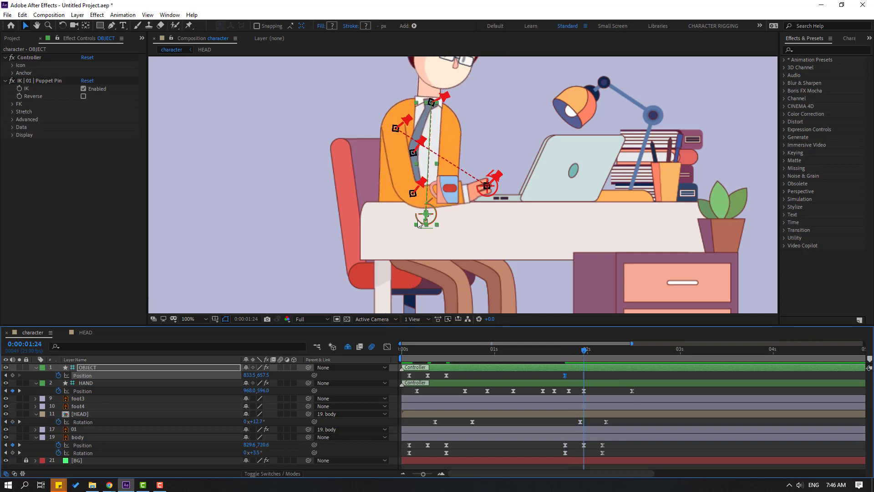
pyautogui.moveTo(429, 219); pyautogui.dragTo(434, 222)
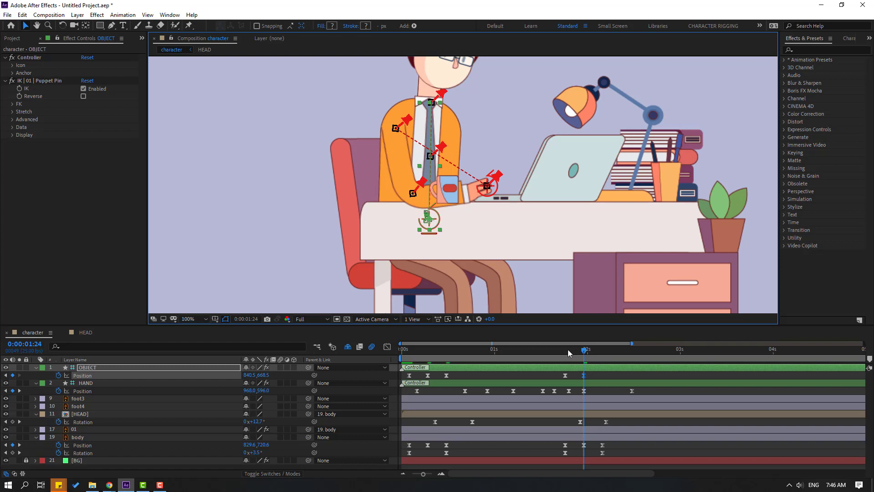
pyautogui.moveTo(569, 353); pyautogui.dragTo(603, 353)
pyautogui.moveTo(433, 222); pyautogui.dragTo(423, 222)
# Keyframe OBJECT's Position at 829.5, 670.5 on 0:00:02:08 and 816.5, 670.5 on 0:00:02:13, and preview the tie swing.
pyautogui.moveTo(561, 353); pyautogui.dragTo(617, 349)
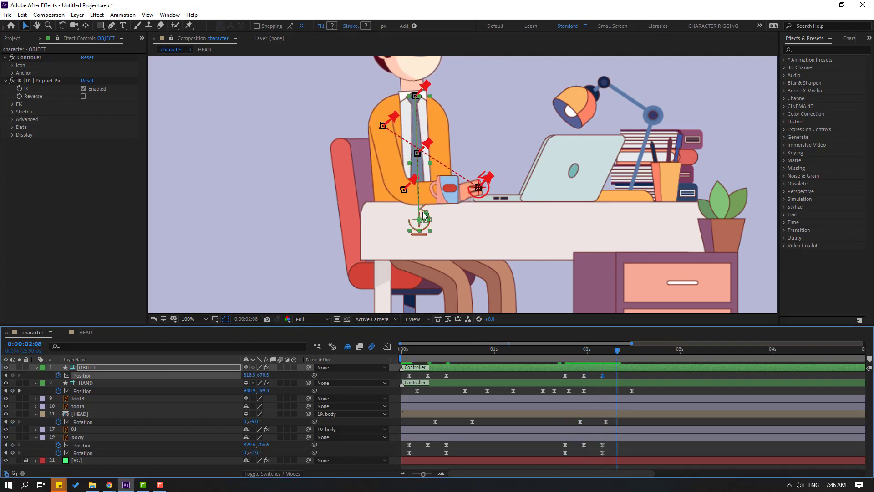
pyautogui.moveTo(415, 227); pyautogui.dragTo(421, 224)
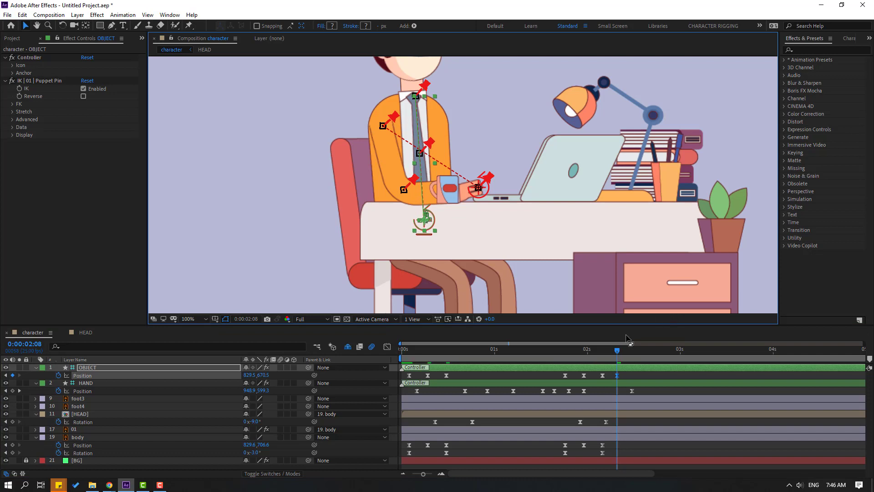
pyautogui.moveTo(623, 351); pyautogui.dragTo(635, 353)
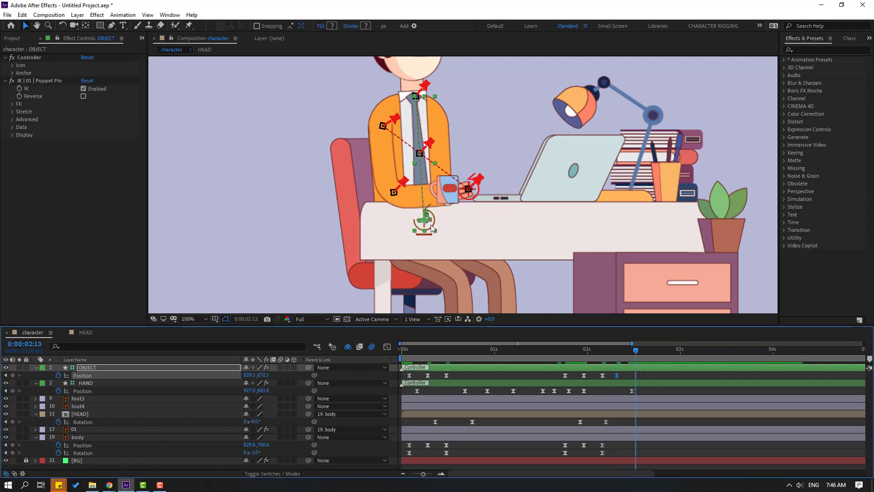
pyautogui.moveTo(432, 229); pyautogui.dragTo(427, 228)
pyautogui.press('space')
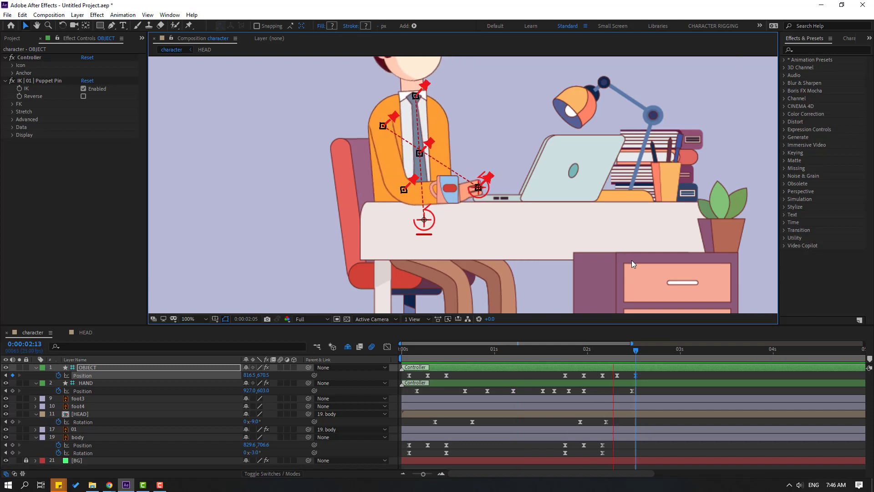
pyautogui.scroll(-2, 626, 261)
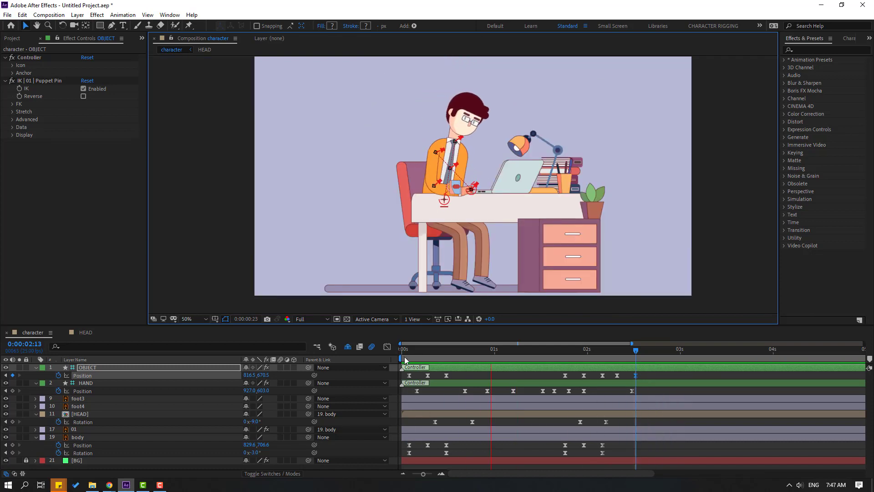
# Adjust OBJECT's Position keyframe at 0:00:00:12 to 826.5, 654.5.
pyautogui.click(446, 355)
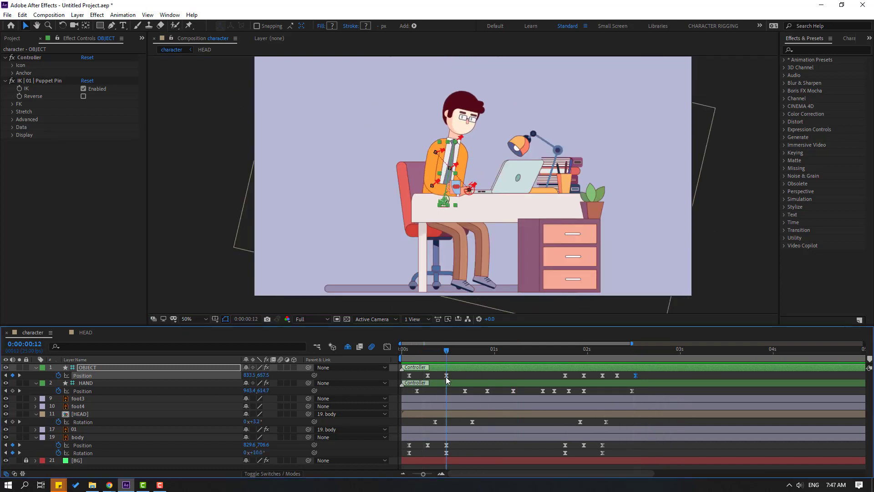
pyautogui.click(446, 376)
pyautogui.press('.')
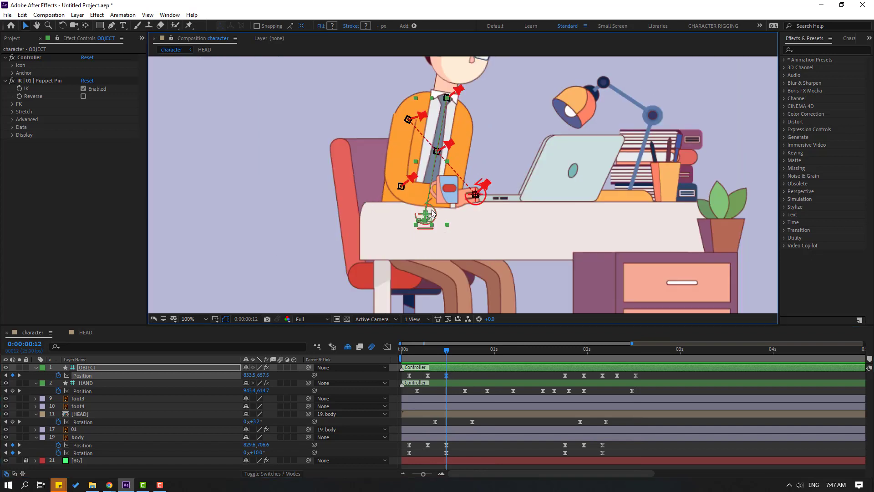
pyautogui.moveTo(429, 209); pyautogui.dragTo(428, 209)
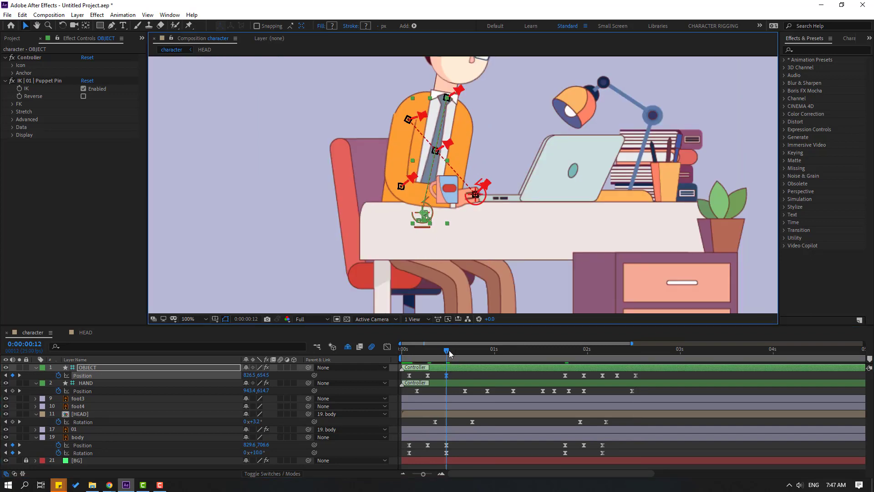
# Add an OBJECT Position keyframe of 835.7, 655.0 at 0:00:00:17 and preview the animation.
pyautogui.moveTo(450, 354); pyautogui.dragTo(464, 354)
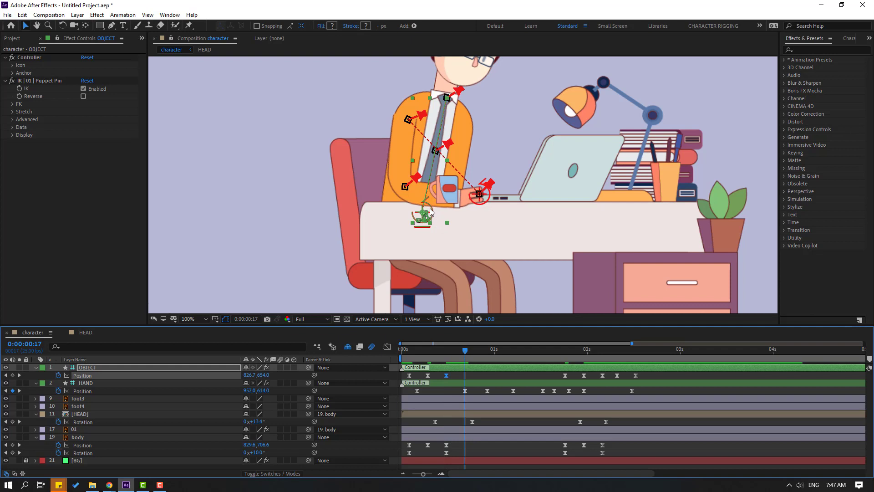
pyautogui.moveTo(430, 209); pyautogui.dragTo(431, 209)
pyautogui.press('space')
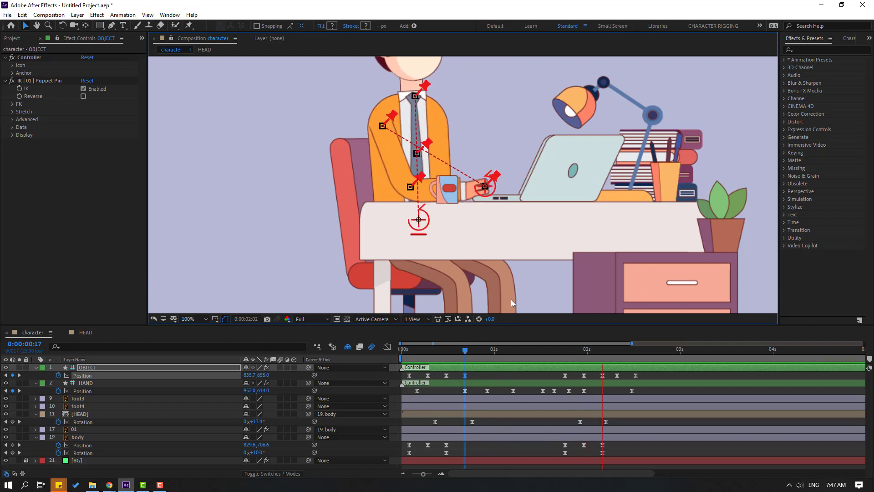
pyautogui.press(',')
pyautogui.press(',')
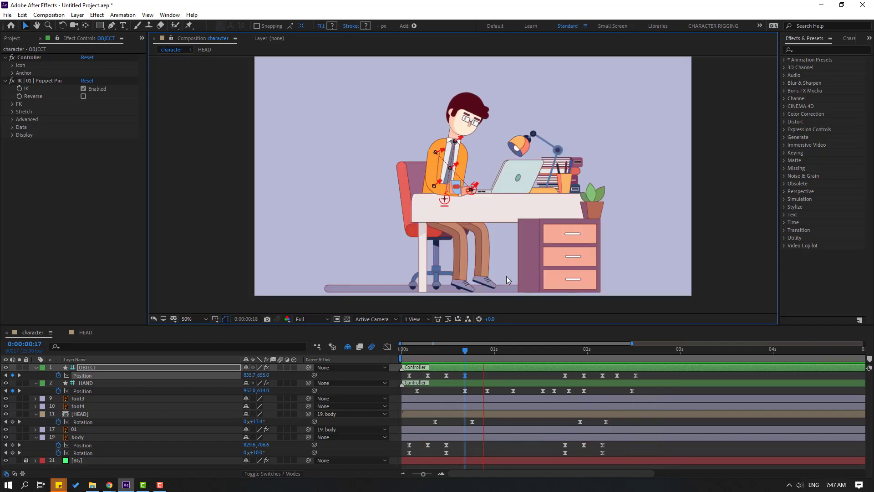
pyautogui.press('space')
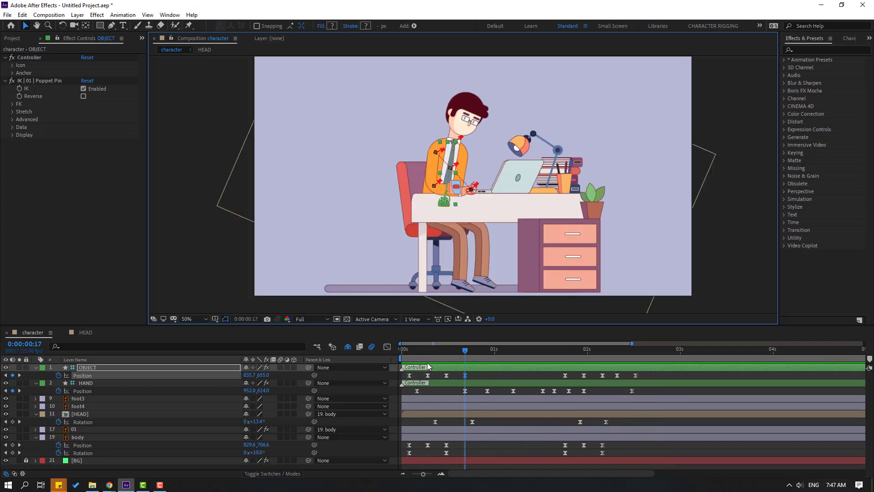
# Start animating the HEAD's Position with its current value at 0:00:00:09 and a keyframe of 71.7, 31.8 at 0:00:00:14.
pyautogui.click(79, 415)
pyautogui.moveTo(439, 351); pyautogui.dragTo(436, 352)
pyautogui.hotkey('shift', 'p')
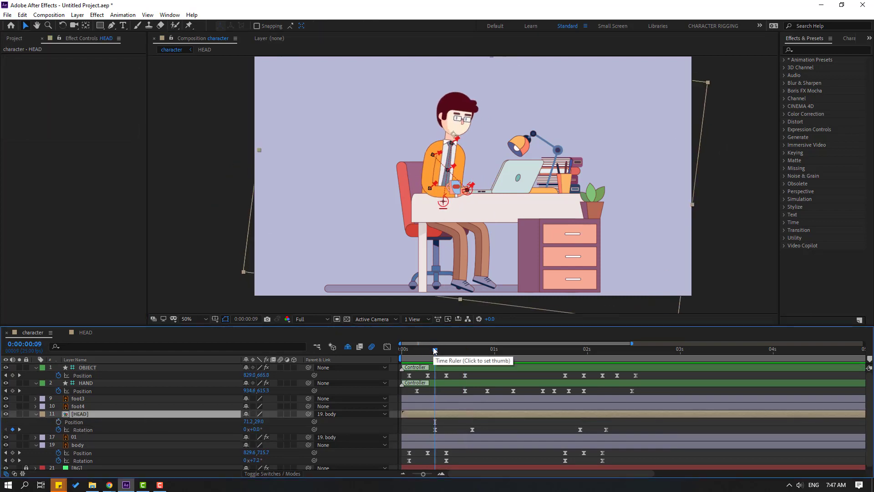
pyautogui.click(59, 422)
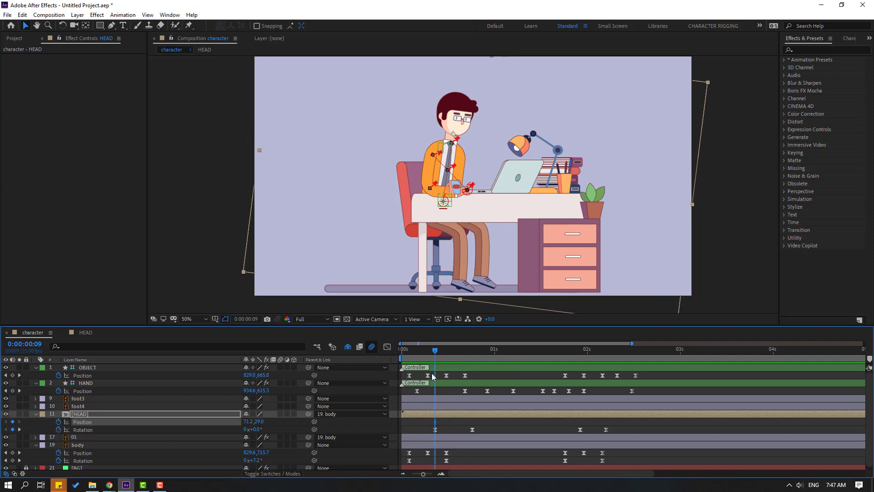
pyautogui.moveTo(443, 355); pyautogui.dragTo(455, 355)
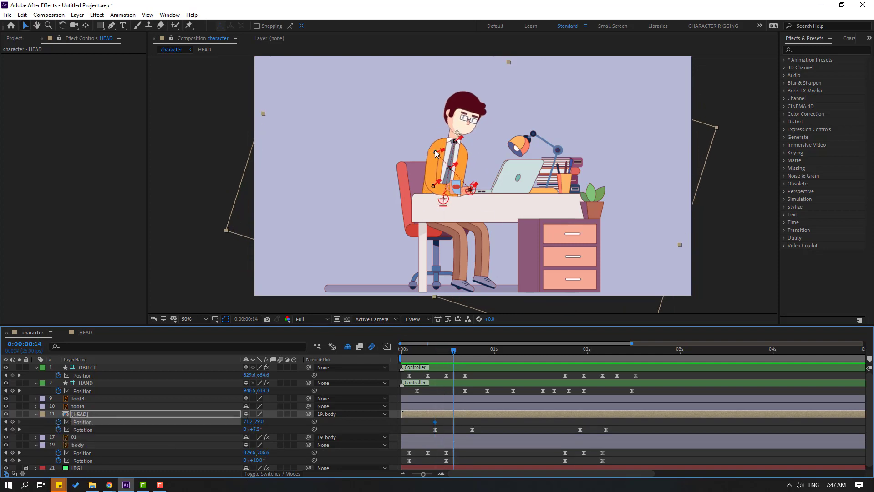
pyautogui.scroll(4, 435, 154)
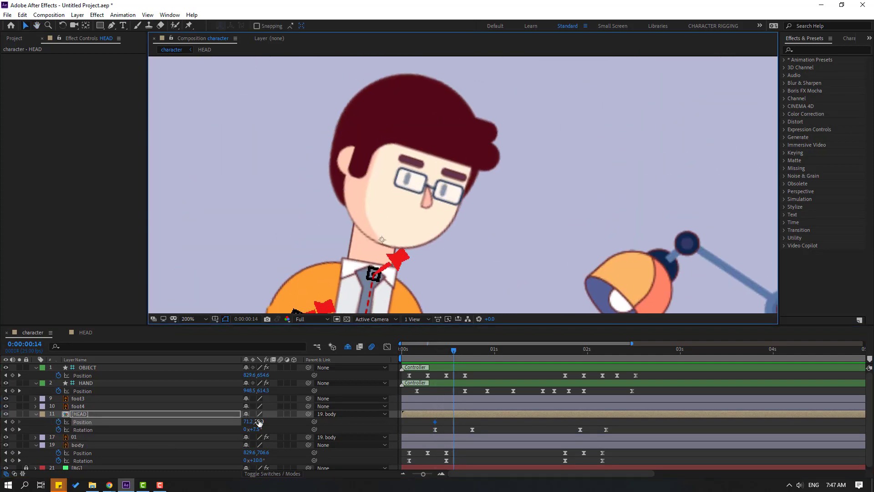
pyautogui.moveTo(258, 422); pyautogui.dragTo(470, 350)
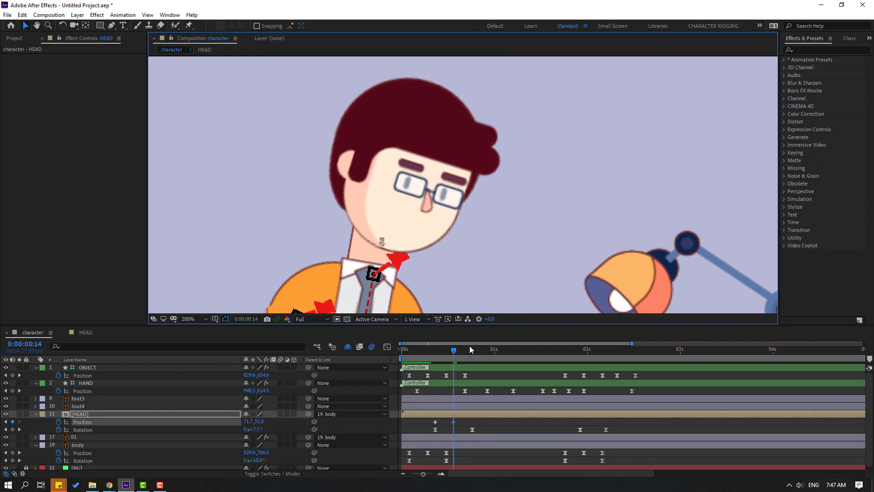
# Repeat the HEAD's first Position keyframe at 0:00:00:19 and apply Easy Ease to all three Position keyframes.
pyautogui.click(470, 354)
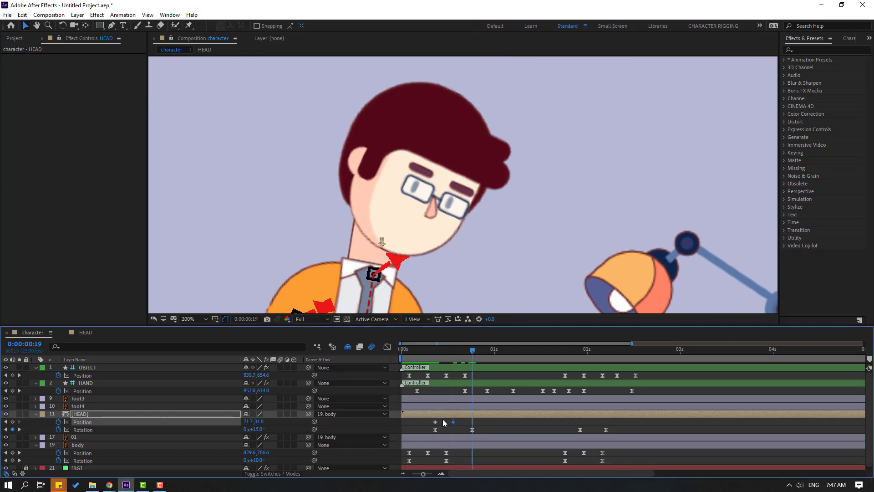
pyautogui.click(435, 421)
pyautogui.hotkey('ctrl', 'z')
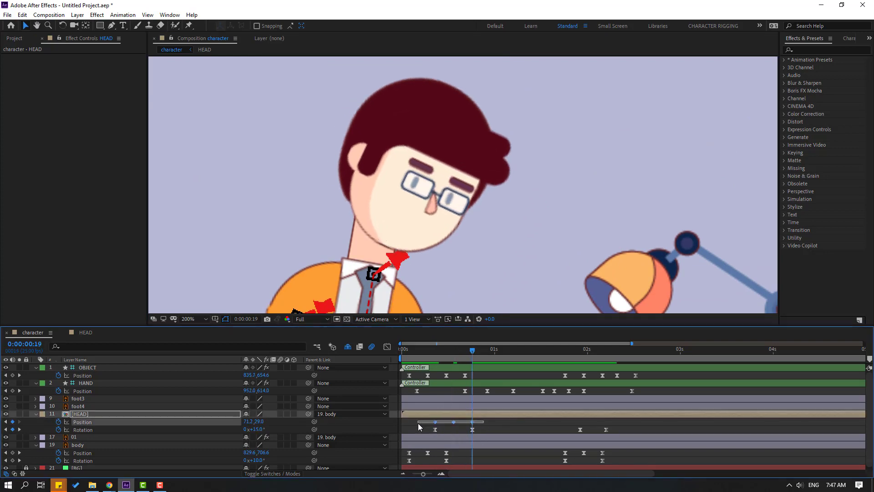
pyautogui.rightClick(435, 422)
pyautogui.moveTo(470, 418)
pyautogui.click(566, 355)
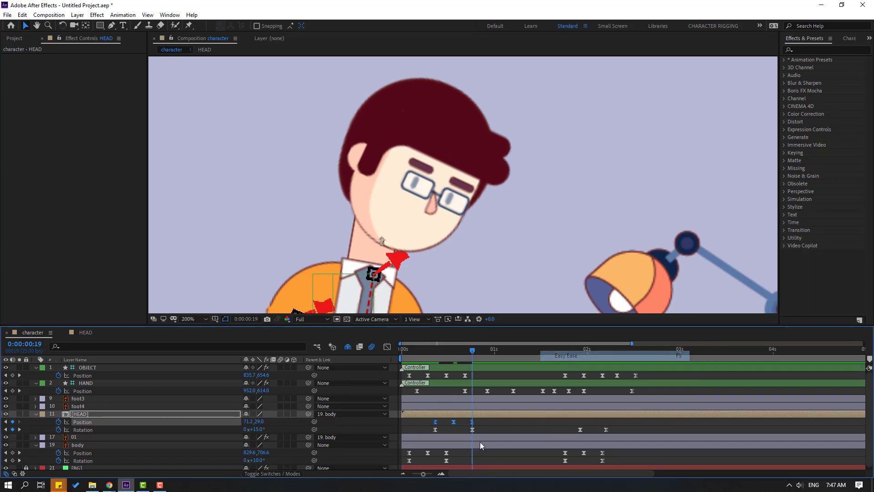
# Duplicate the HEAD's three Position keyframes from 0:00:01:23 and align its last Rotation keyframe with the last Position keyframe.
pyautogui.moveTo(481, 420); pyautogui.dragTo(418, 416)
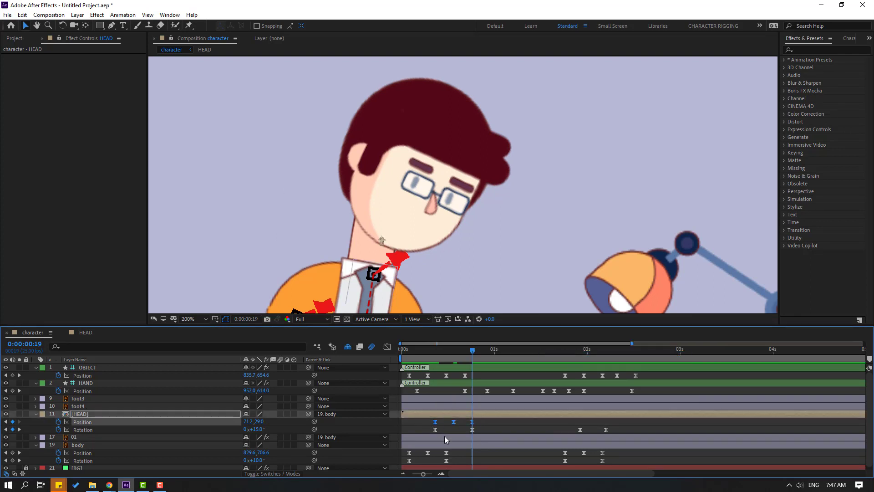
pyautogui.click(580, 351)
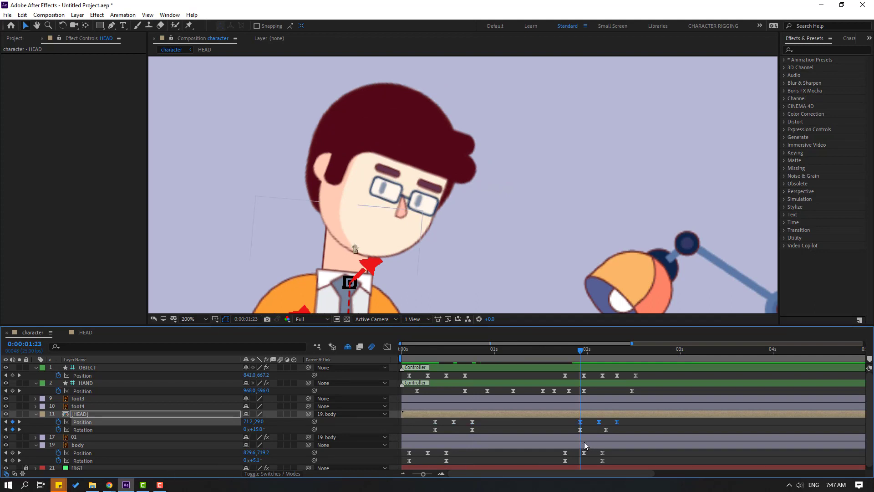
pyautogui.press('-')
pyautogui.press('-')
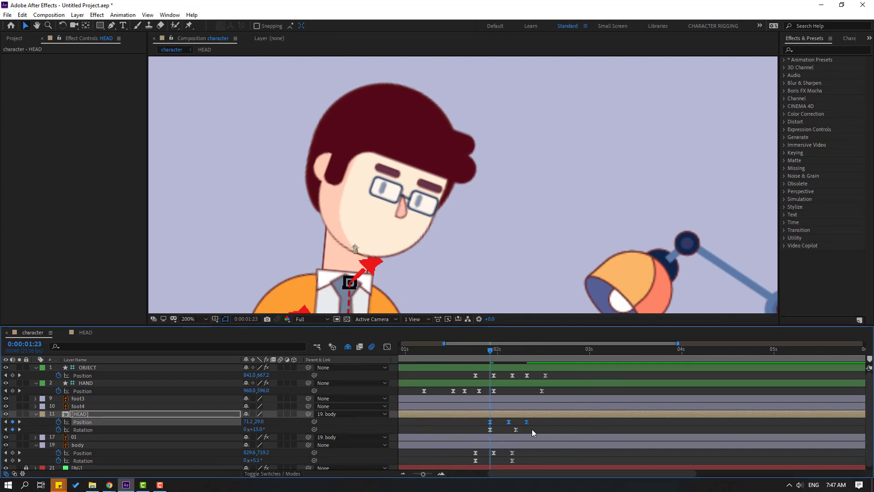
pyautogui.click(507, 430)
pyautogui.moveTo(501, 431); pyautogui.dragTo(509, 430)
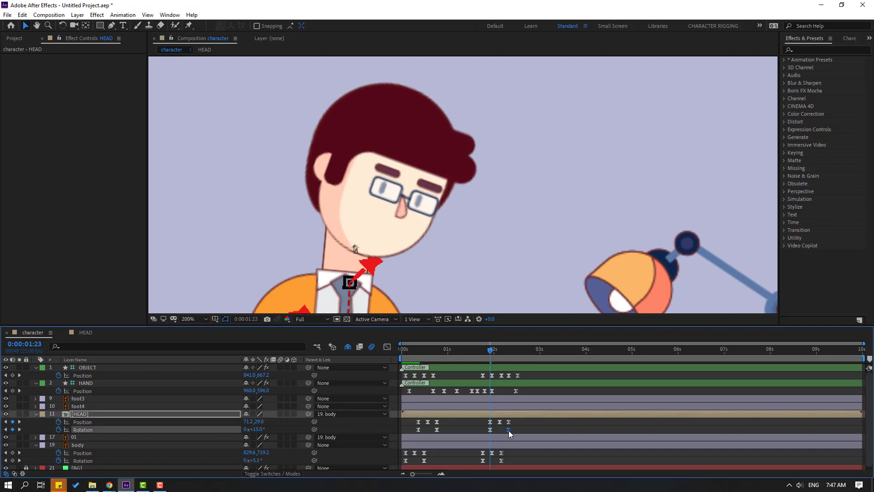
# Preview the head animation with the whole composition fitted in view.
pyautogui.press('space')
pyautogui.scroll(-1, 455, 248)
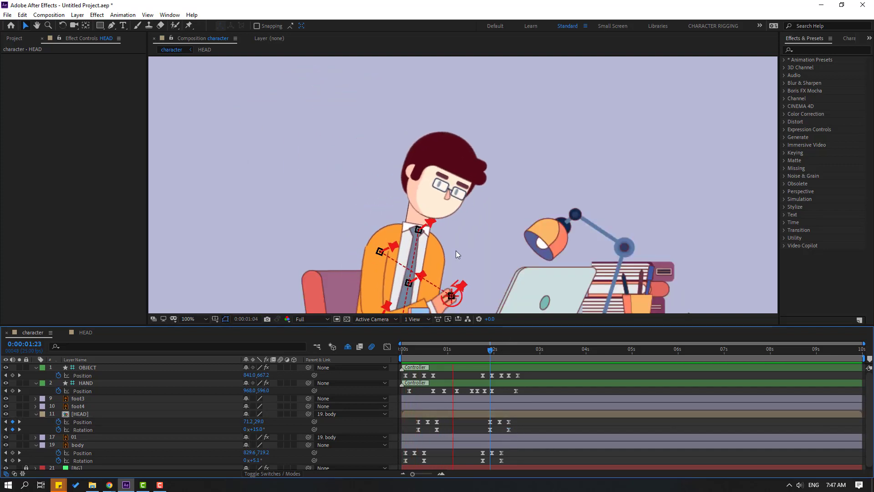
pyautogui.click(193, 319)
pyautogui.click(204, 239)
pyautogui.press('space')
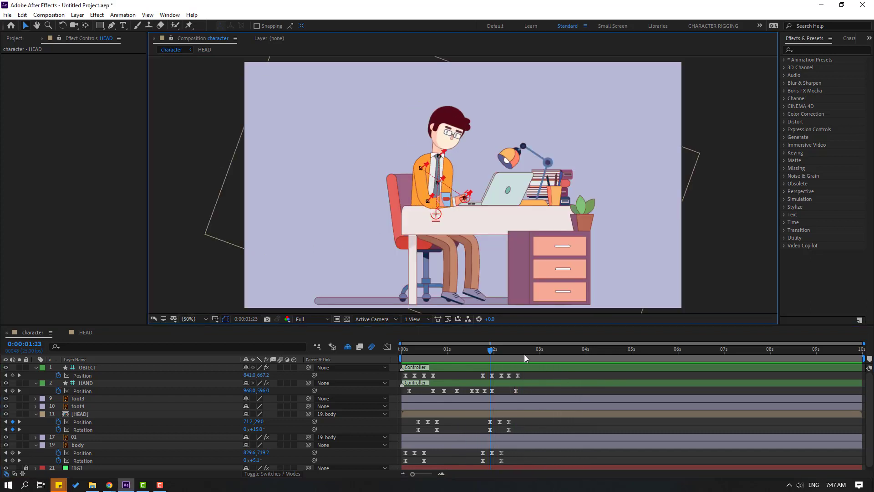
# End the work area at 0:00:02:21 and preview the loop.
pyautogui.click(532, 354)
pyautogui.press('n')
pyautogui.press('space')
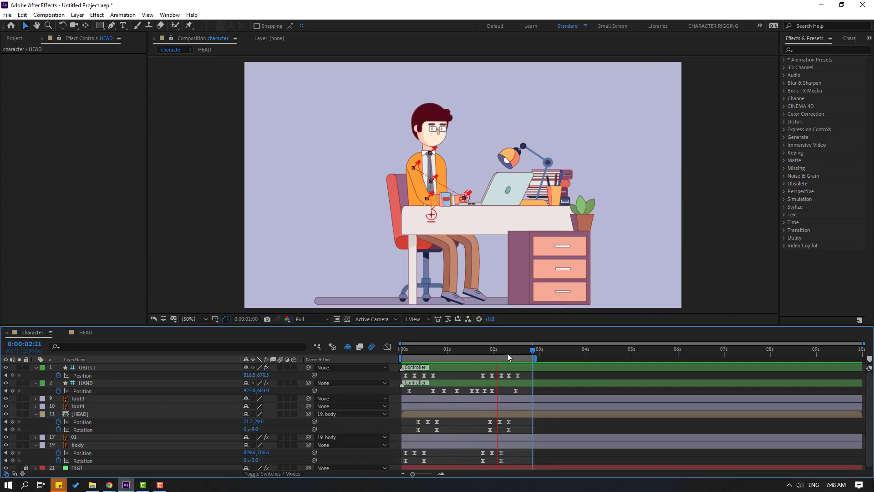
pyautogui.press('space')
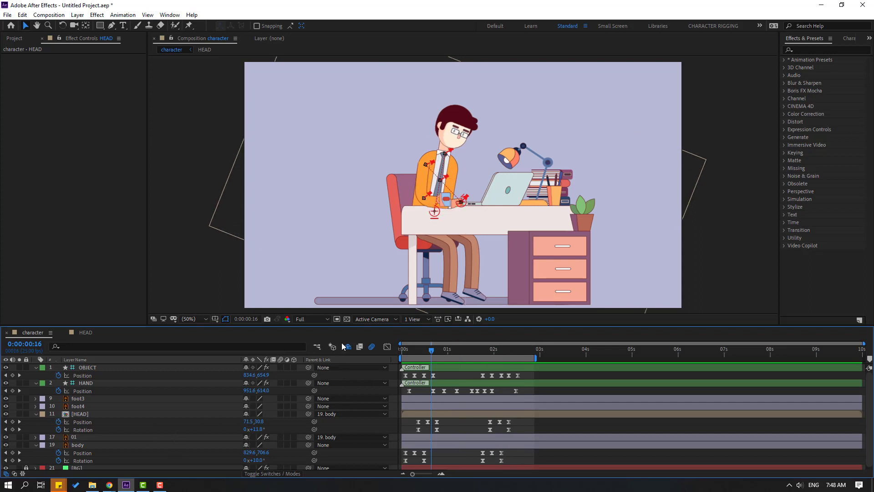
# Show all shy layers in the character composition and unlock the cup layer.
pyautogui.click(348, 347)
pyautogui.scroll(-3, 108, 461)
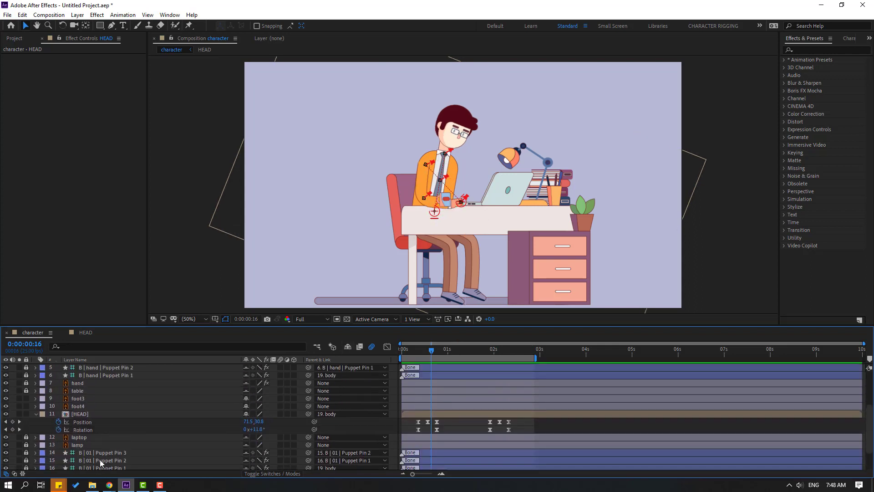
pyautogui.scroll(2, 80, 432)
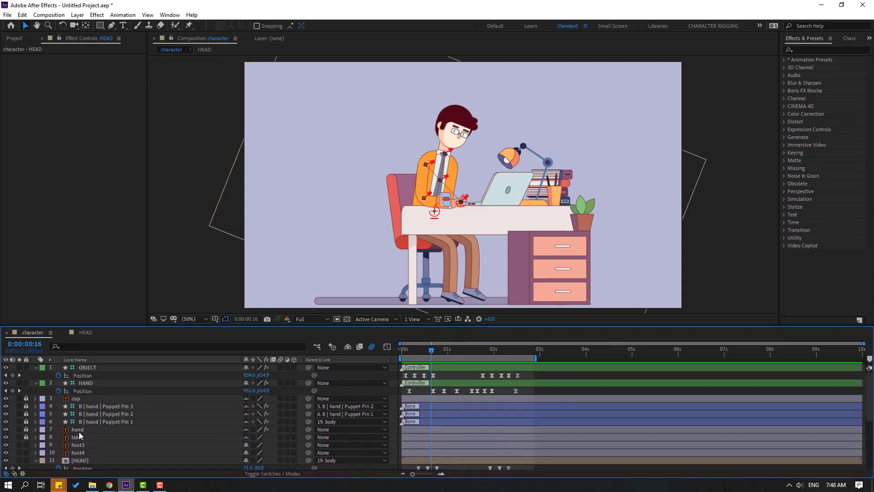
pyautogui.click(26, 399)
pyautogui.click(77, 399)
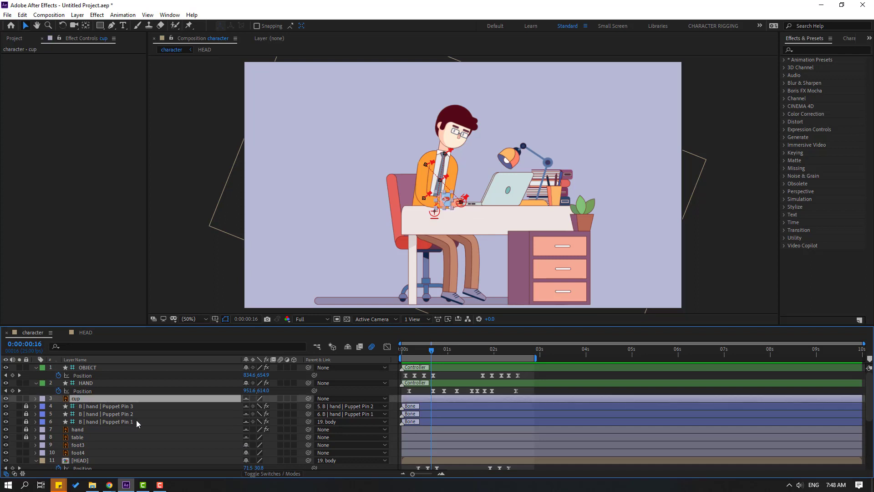
pyautogui.press('/')
# Reorder the cup layer so it sits directly above the 01 layer, beneath the B | 01 puppet pin bones.
pyautogui.scroll(-1, 103, 400)
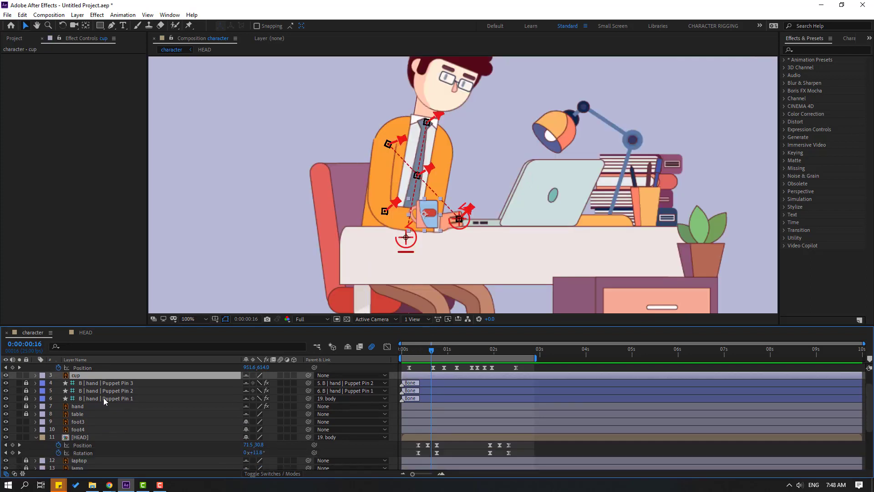
pyautogui.moveTo(122, 411); pyautogui.dragTo(112, 454)
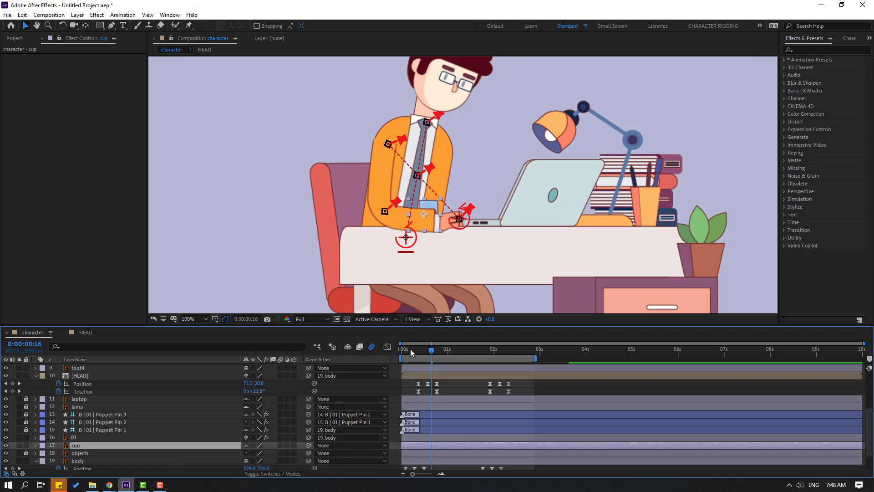
pyautogui.moveTo(411, 352)
pyautogui.mouseDown()
pyautogui.moveTo(402, 352)
pyautogui.moveTo(468, 353)
pyautogui.moveTo(421, 357)
pyautogui.mouseUp()
pyautogui.moveTo(76, 446); pyautogui.dragTo(83, 437)
# Preview the animation to check how the arms pass in front of the cup.
pyautogui.press('space')
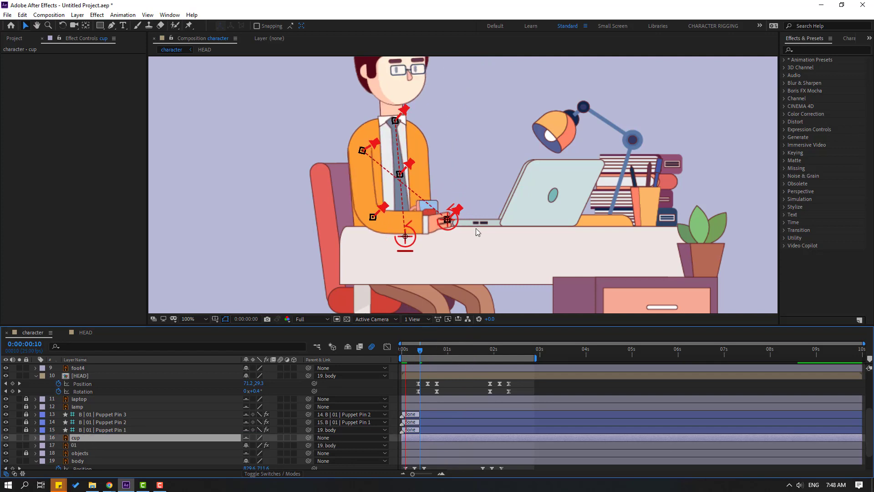
pyautogui.scroll(-1, 474, 207)
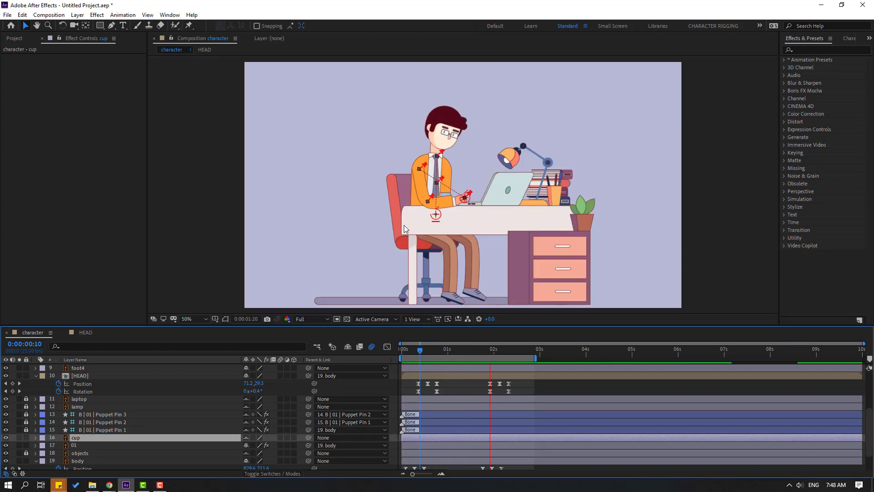
pyautogui.scroll(2, 400, 225)
pyautogui.press('space')
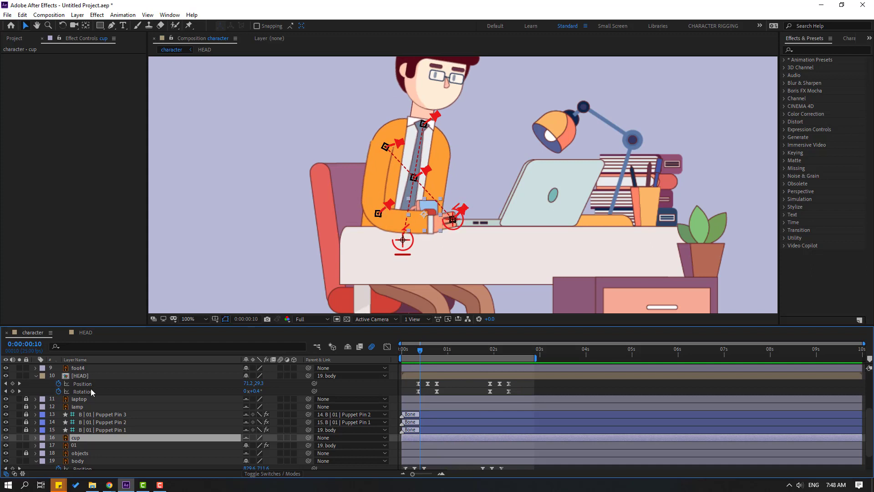
# Relocate the cup to the right side of the desk, in front of the pencil holder, and preview the composition.
pyautogui.moveTo(443, 199); pyautogui.dragTo(632, 204)
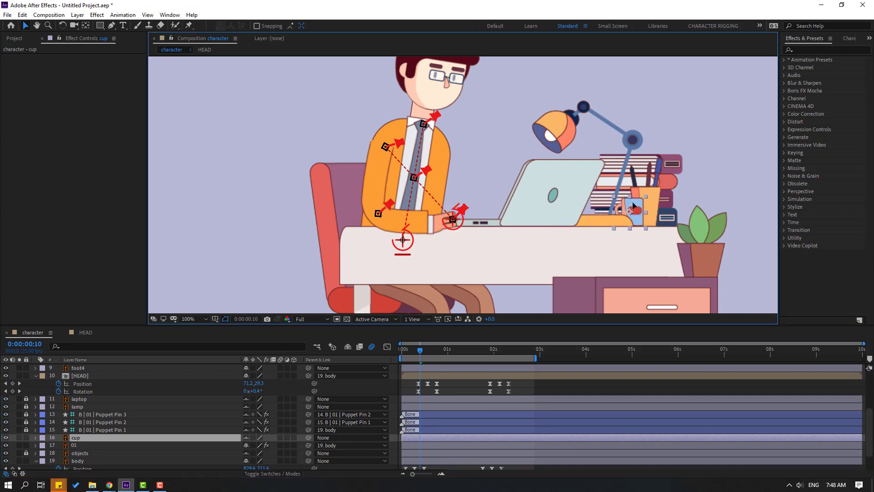
pyautogui.press('space')
pyautogui.scroll(-2, 345, 248)
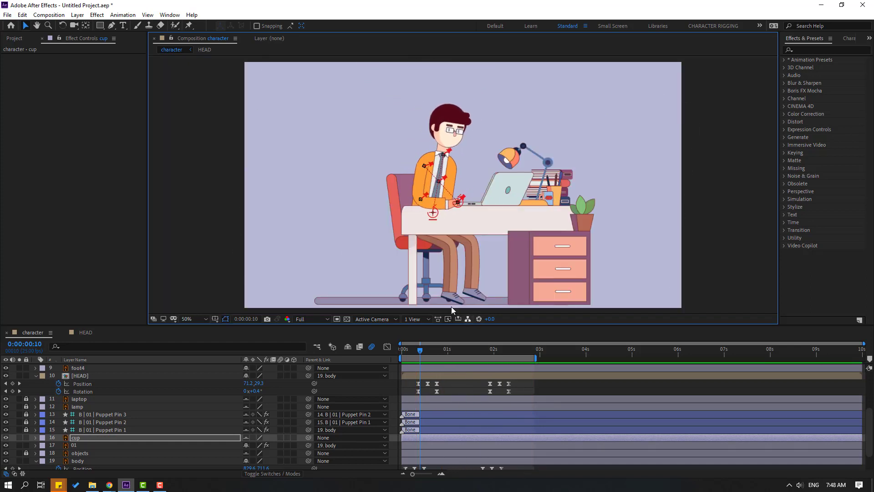
pyautogui.click(138, 441)
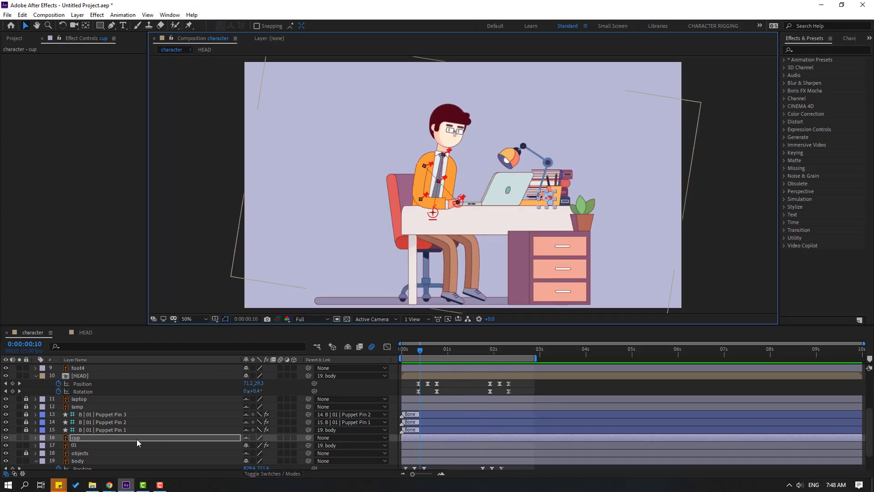
# Open the HEAD composition and add a Scale keyframe to the eyes layer at 0:00:00:09, where the head's first keyframes sit.
pyautogui.scroll(3, 142, 442)
pyautogui.doubleClick(79, 423)
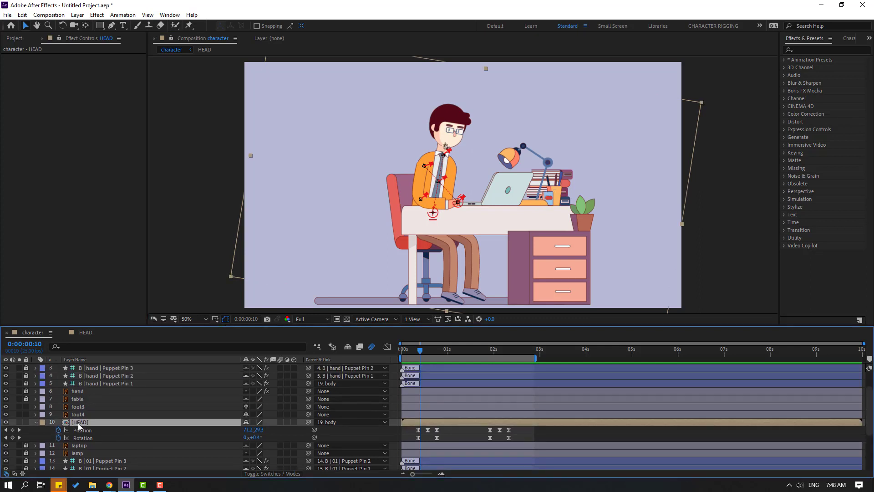
pyautogui.scroll(4, 416, 109)
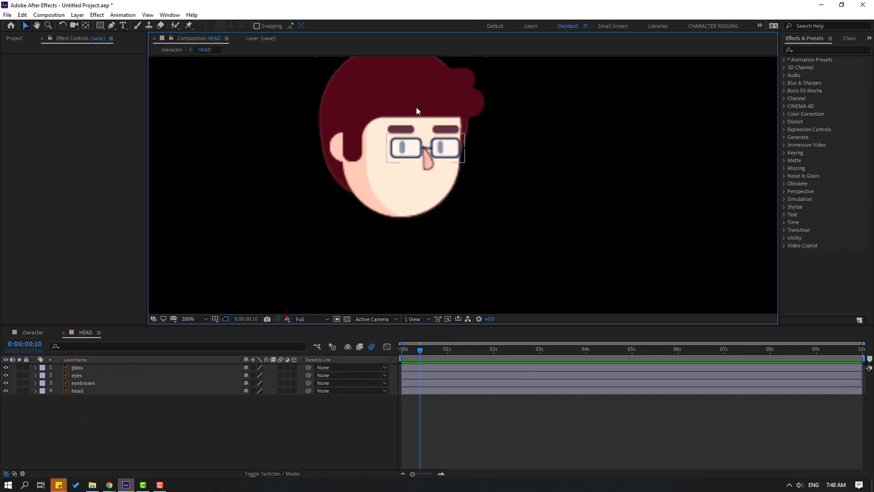
pyautogui.click(81, 375)
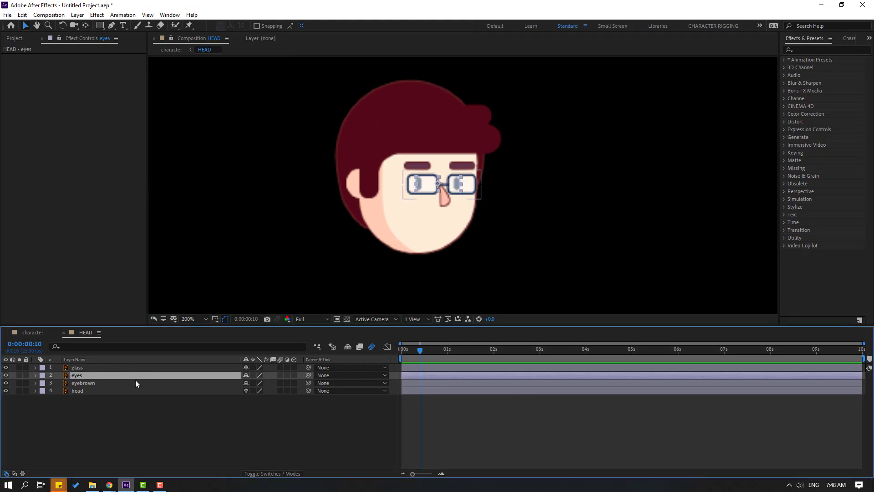
pyautogui.press('s')
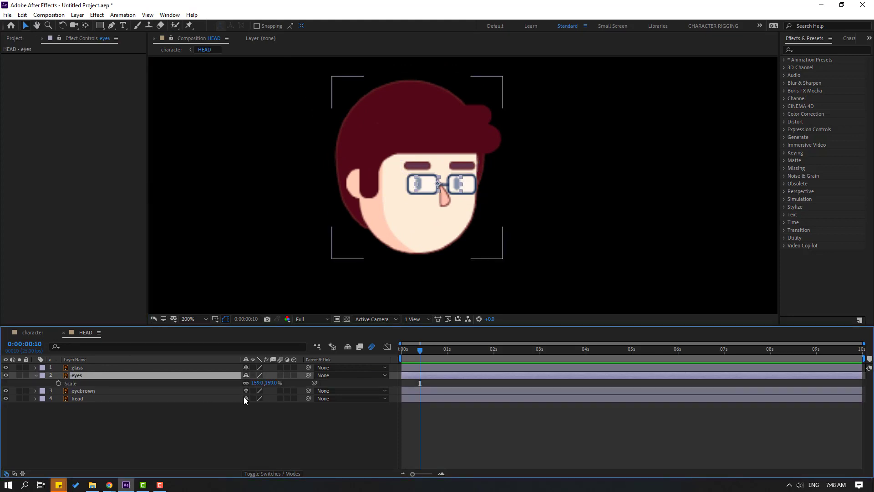
pyautogui.click(53, 337)
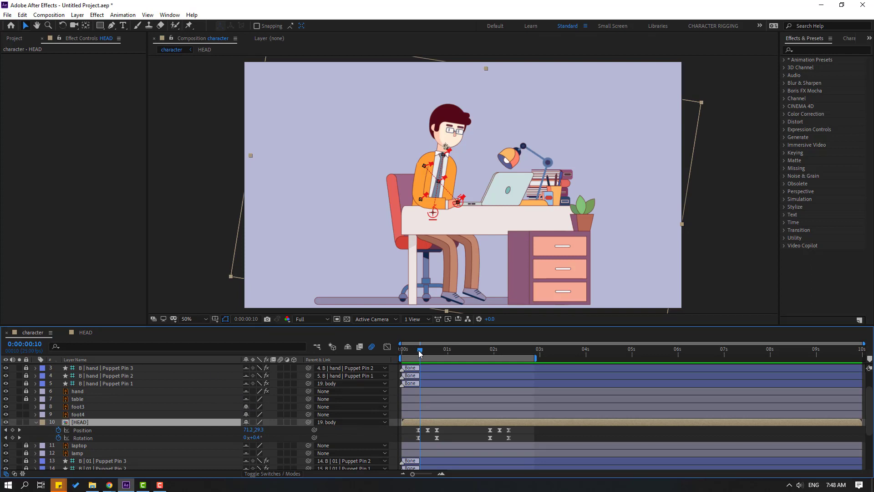
pyautogui.moveTo(419, 353); pyautogui.dragTo(418, 353)
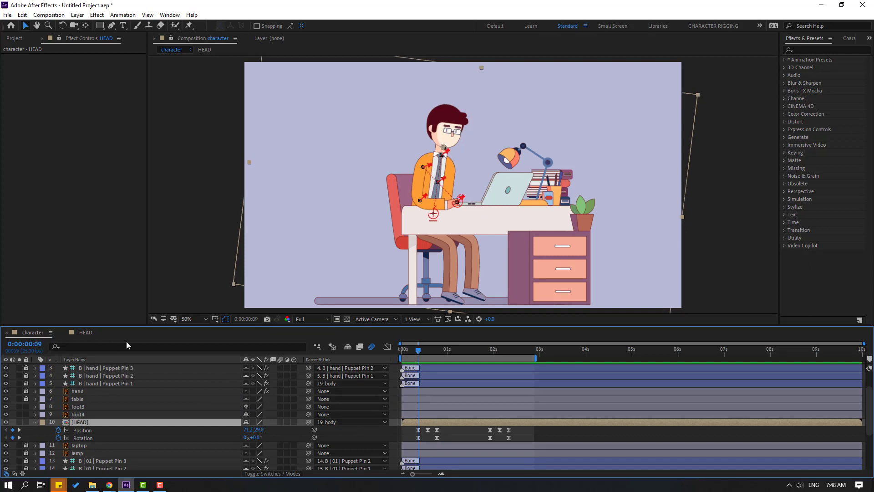
pyautogui.click(85, 335)
pyautogui.hotkey('alt', 'shift', 's')
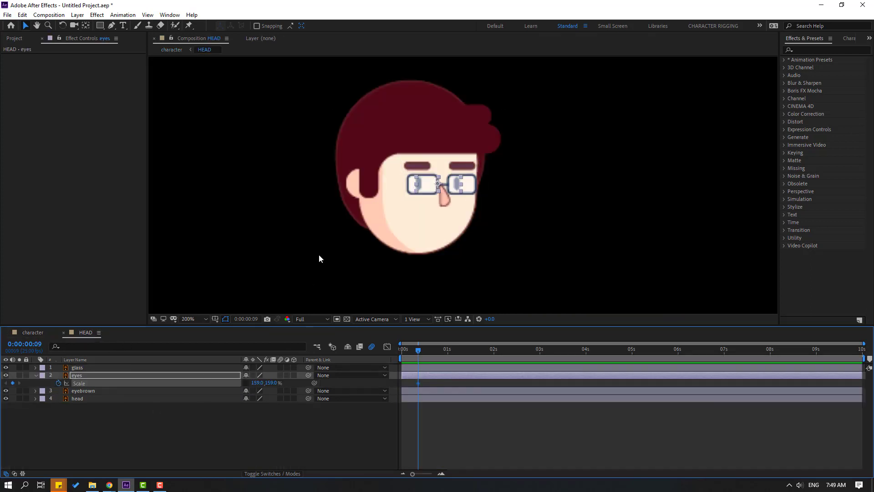
# Key the eyes' Scale at 0:00:00:12 with unlinked proportions, squashing the height to 25% and keeping the width at 159%.
pyautogui.press('pagedown')
pyautogui.press('pagedown')
pyautogui.press('.')
pyautogui.press('pagedown')
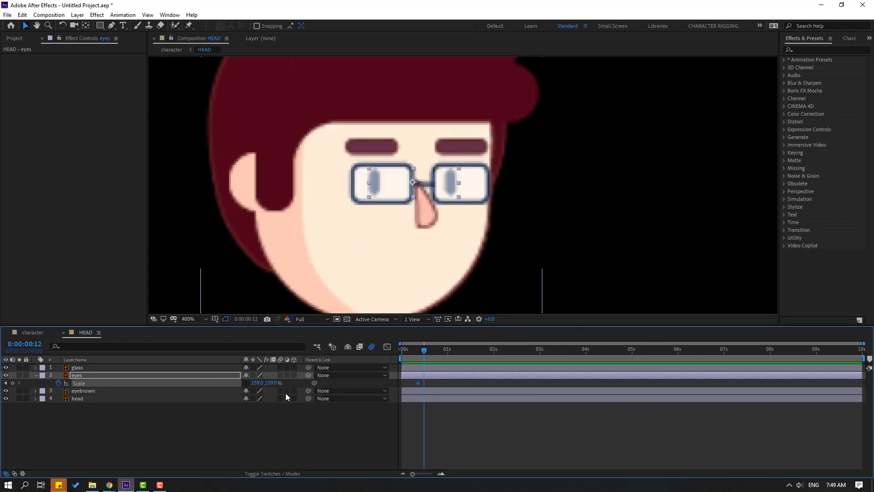
pyautogui.moveTo(271, 384); pyautogui.dragTo(222, 386)
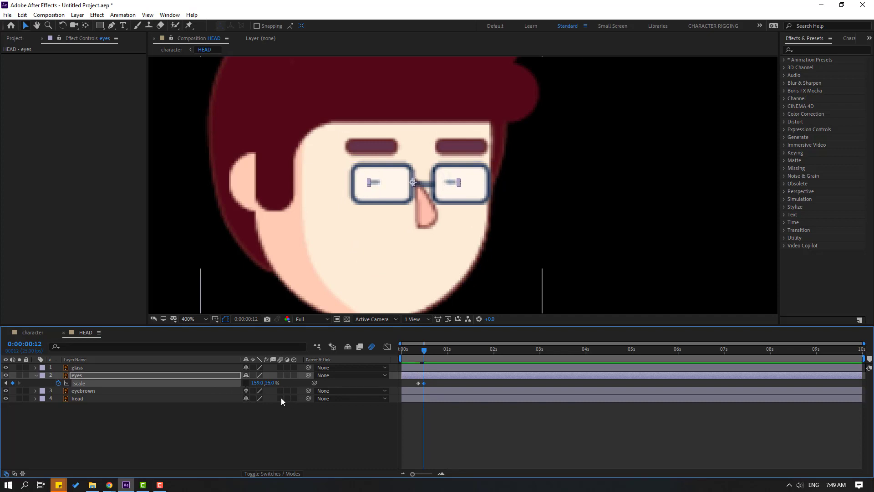
# Repeat the eyes' first Scale keyframe at 0:00:00:15 and apply Easy Ease to the three blink keyframes.
pyautogui.press('pagedown')
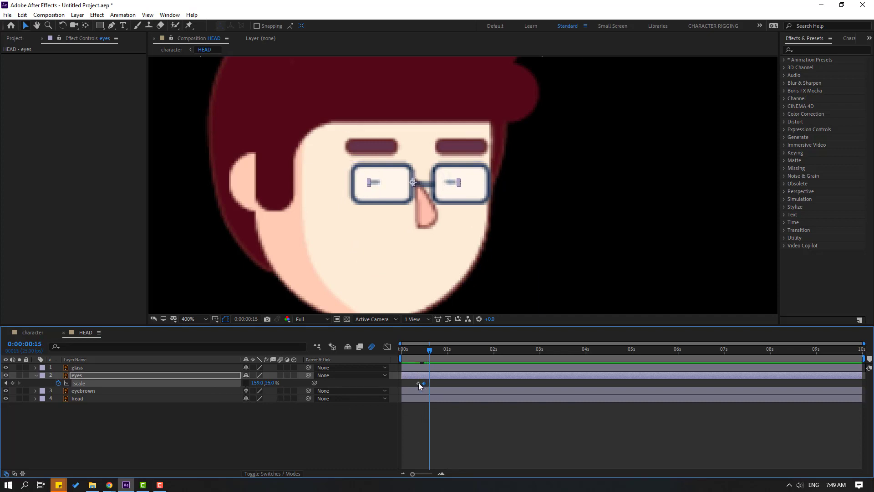
pyautogui.hotkey('ctrl', 'v')
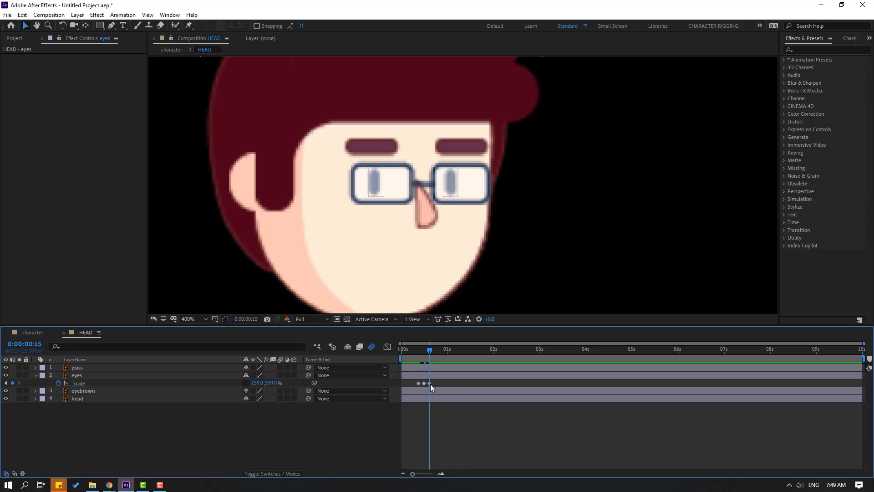
pyautogui.rightClick(417, 383)
pyautogui.moveTo(473, 375)
pyautogui.click(541, 407)
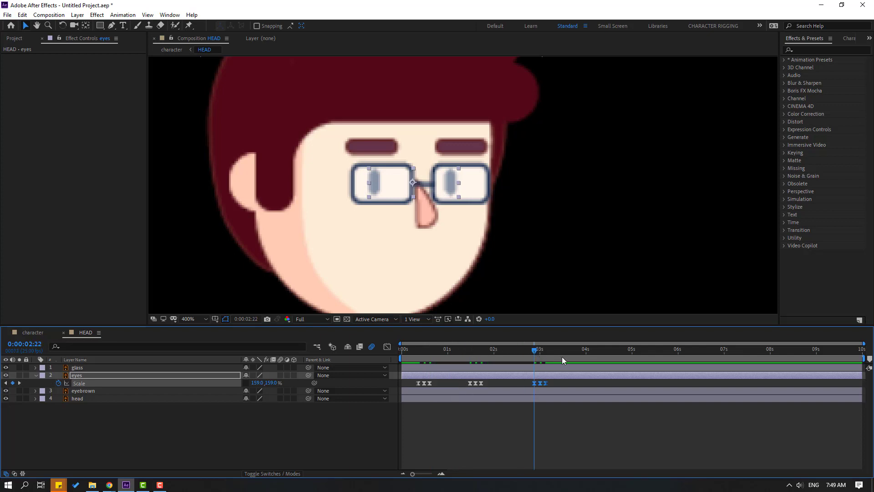
# Preview the eye blinks in the character composition.
pyautogui.click(28, 333)
pyautogui.press('space')
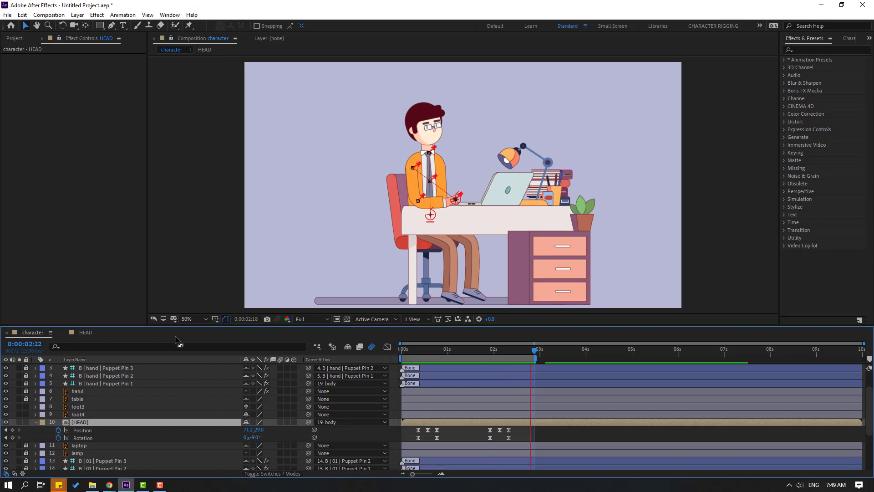
pyautogui.press('space')
# Draw a short, slightly slanted mouth line below the nose in the HEAD composition with the Pen tool.
pyautogui.click(80, 333)
pyautogui.click(125, 457)
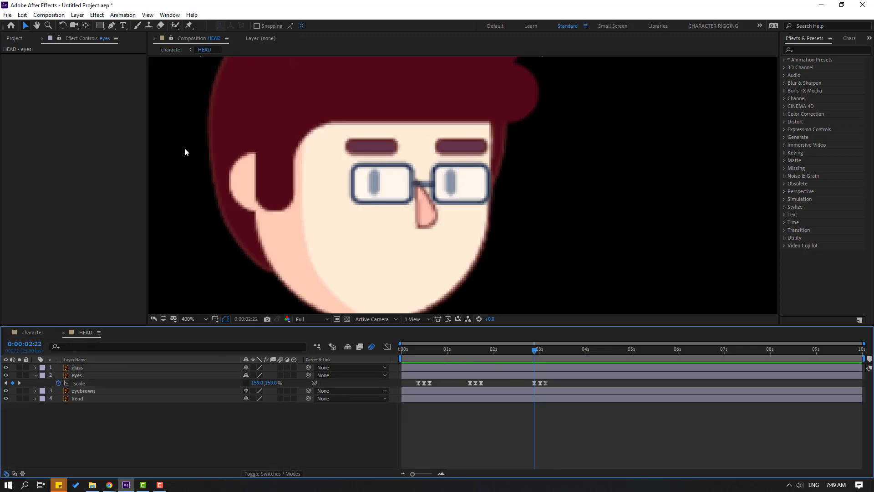
pyautogui.moveTo(186, 152); pyautogui.dragTo(169, 128)
pyautogui.click(111, 25)
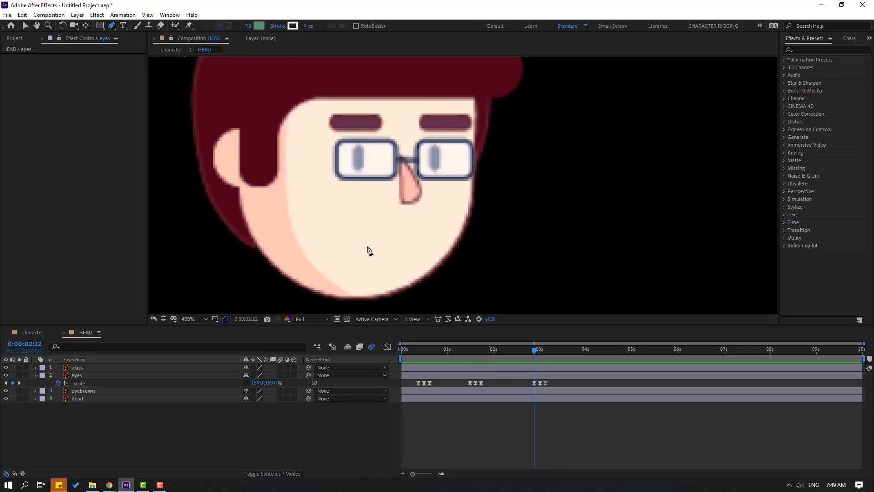
pyautogui.click(368, 246)
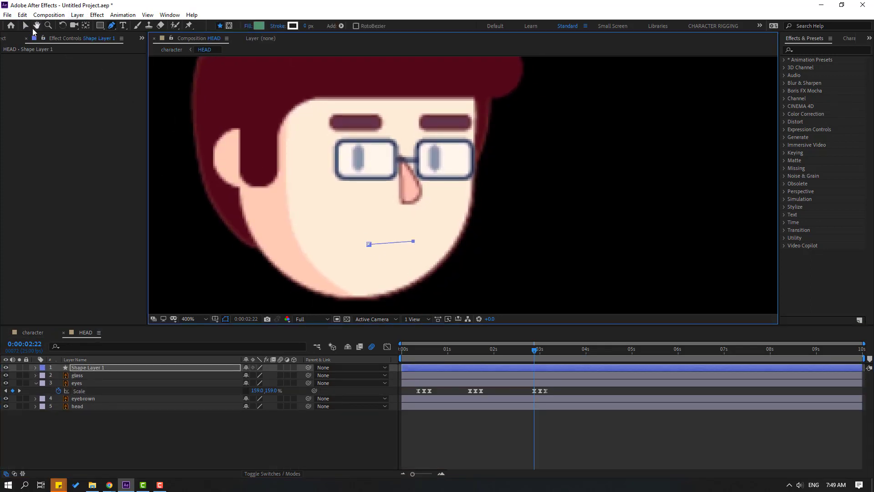
pyautogui.press('v')
# Remove the mouth line's fill and set its stroke width to 5 px.
pyautogui.click(319, 26)
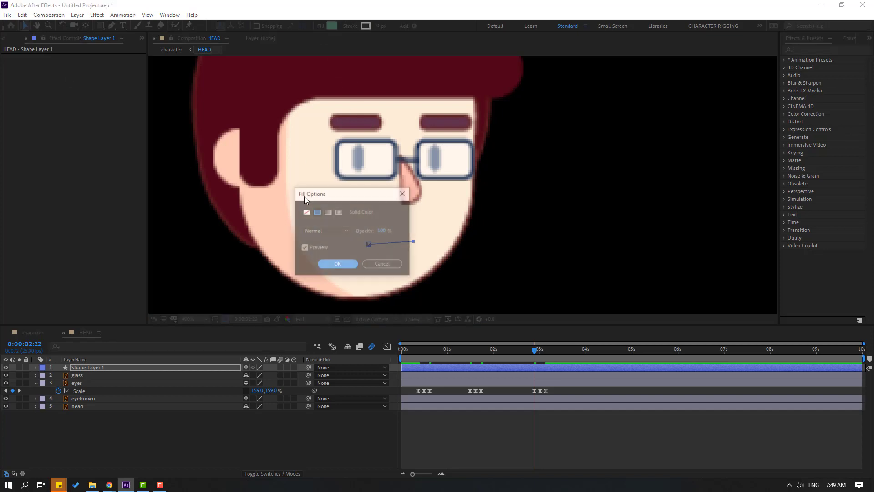
pyautogui.click(305, 213)
pyautogui.click(334, 264)
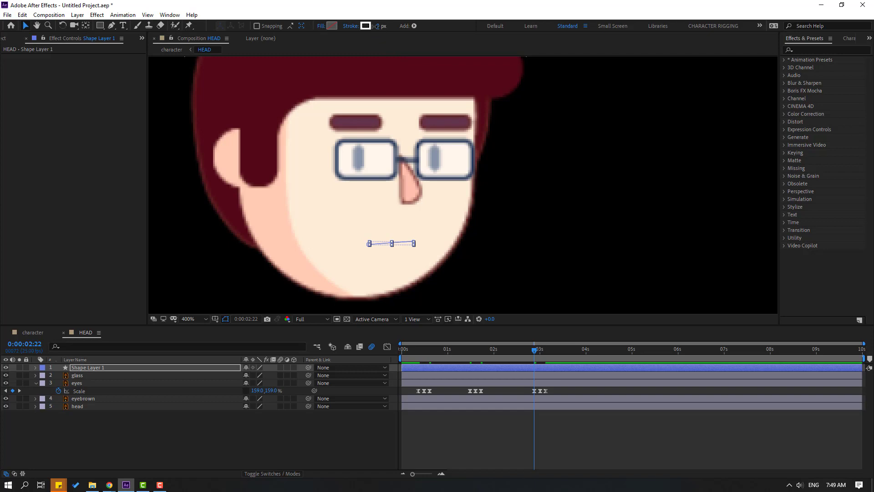
pyautogui.moveTo(376, 26); pyautogui.dragTo(381, 26)
# Sample the mouth's stroke colour from the dark red hair and darken it to a near-black maroon.
pyautogui.click(366, 26)
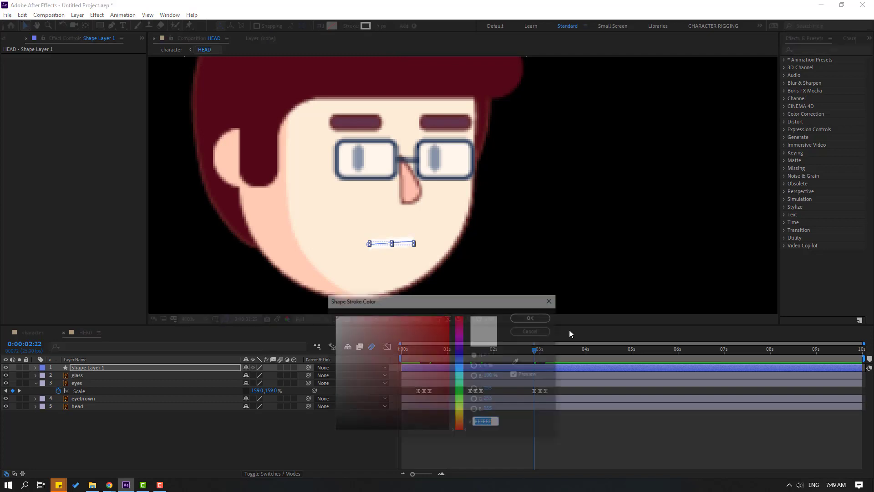
pyautogui.click(518, 360)
pyautogui.click(473, 326)
pyautogui.click(262, 91)
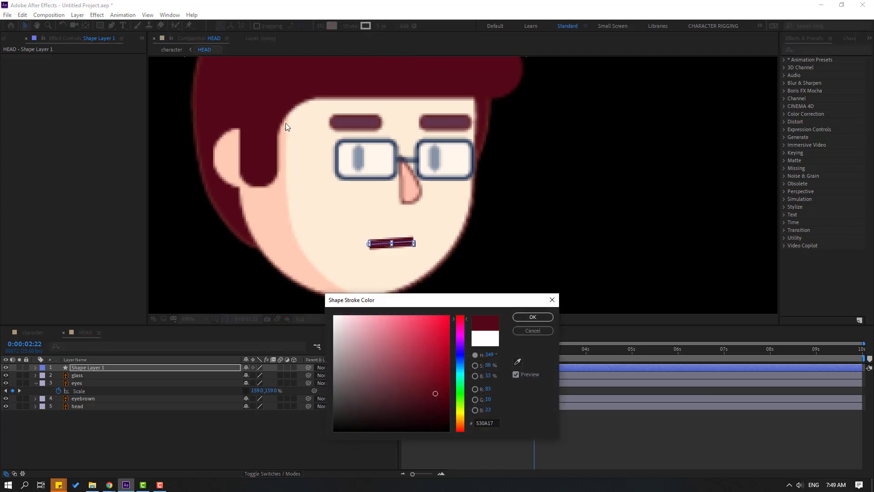
pyautogui.moveTo(428, 407); pyautogui.dragTo(414, 413)
pyautogui.click(285, 432)
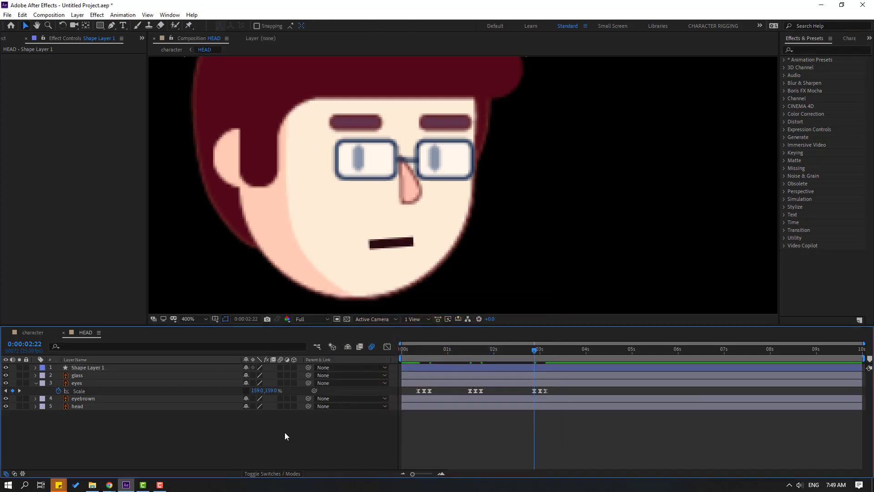
# Change the mouth stroke's line cap to Round Cap in the HEAD composition.
pyautogui.scroll(-2, 321, 259)
pyautogui.scroll(2, 320, 273)
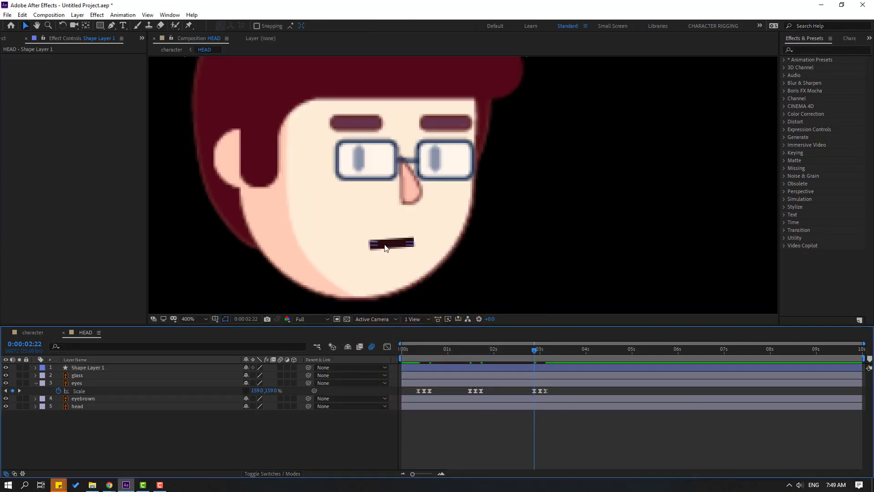
pyautogui.click(384, 245)
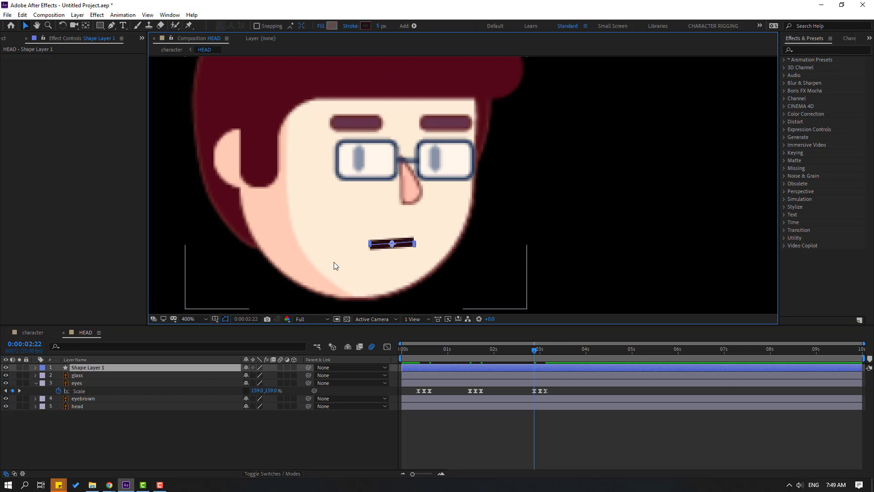
pyautogui.click(35, 367)
pyautogui.click(43, 376)
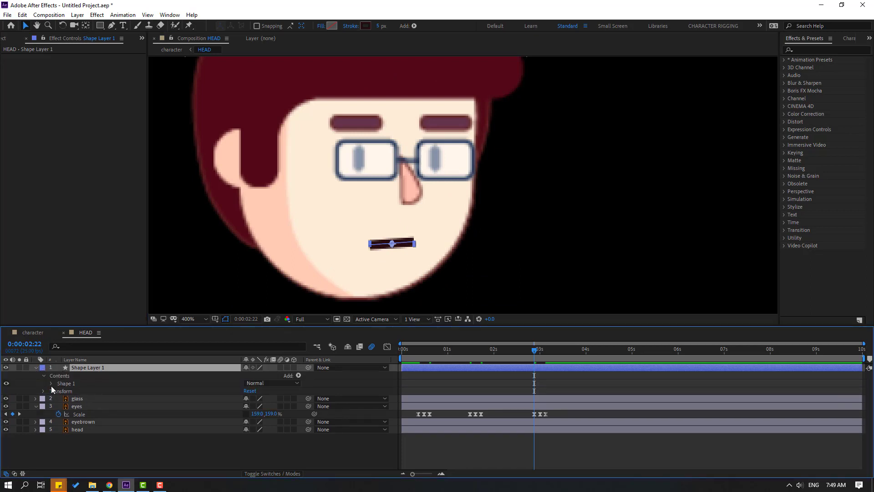
pyautogui.click(51, 384)
pyautogui.click(59, 399)
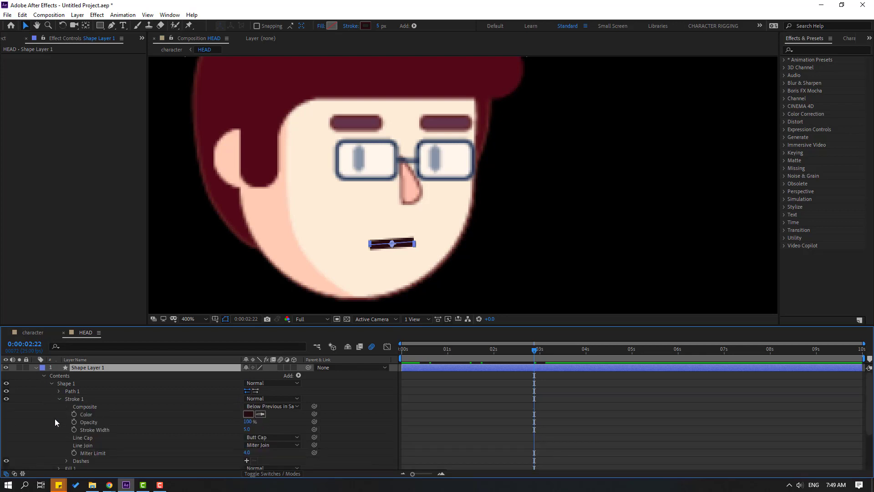
pyautogui.click(271, 436)
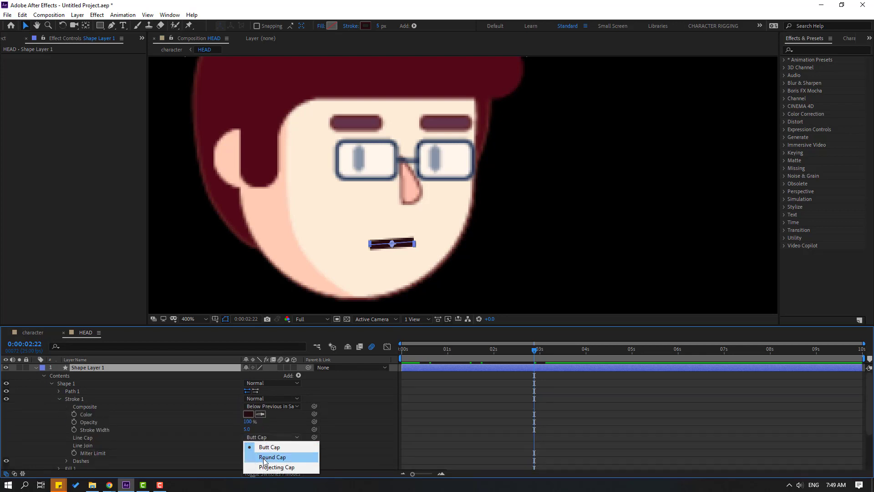
pyautogui.click(263, 458)
pyautogui.click(463, 413)
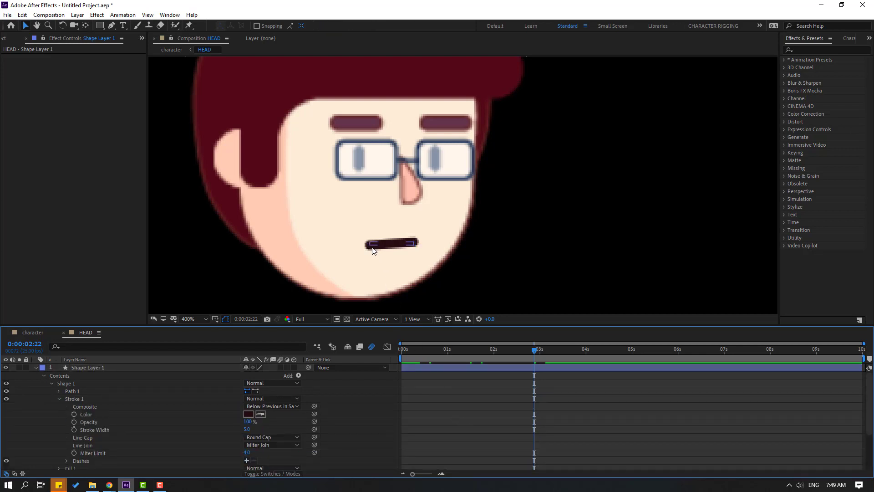
# Shift the mouth line slightly towards the front of the face and preview it in the character composition.
pyautogui.click(389, 246)
pyautogui.moveTo(384, 245); pyautogui.dragTo(392, 245)
pyautogui.click(446, 401)
pyautogui.click(33, 332)
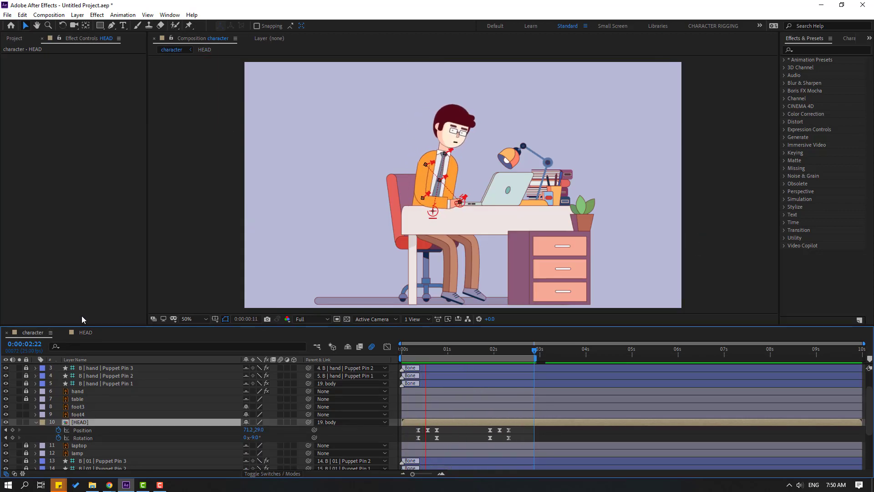
# Isolate the foot3 layer to examine the leg artwork, and restore the display of all layers.
pyautogui.click(91, 407)
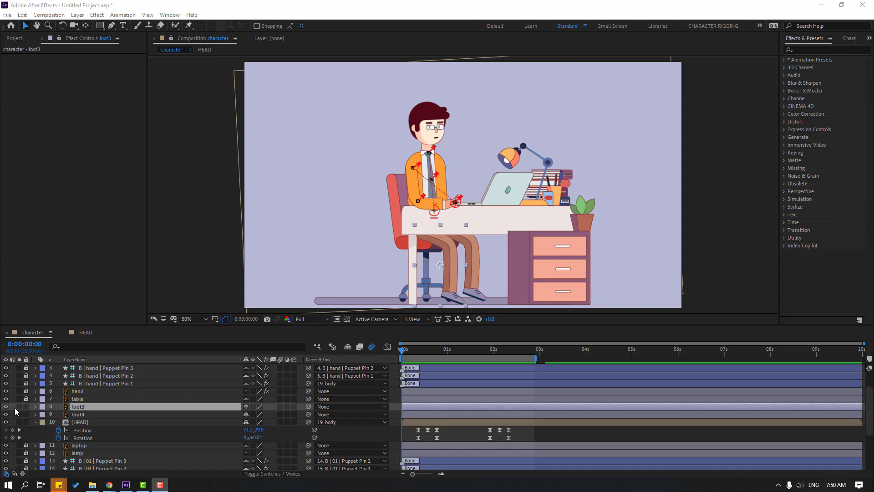
pyautogui.click(20, 406)
pyautogui.scroll(1, 461, 227)
pyautogui.moveTo(410, 260); pyautogui.dragTo(352, 114)
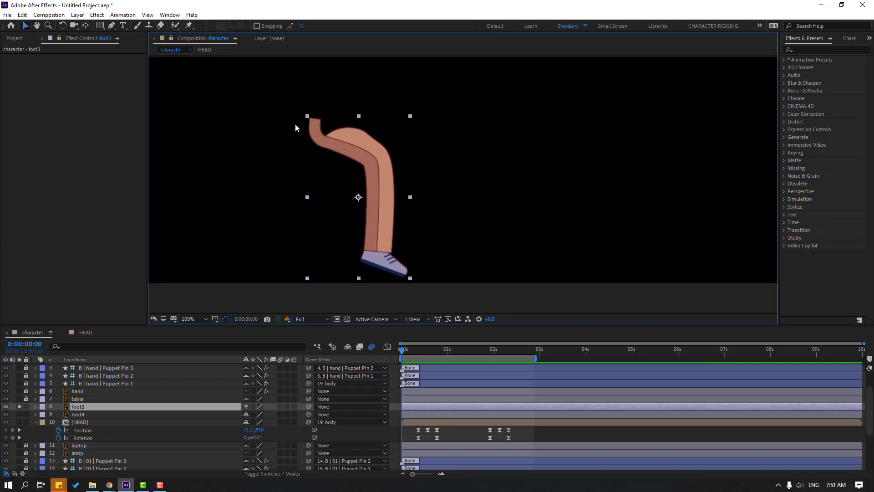
pyautogui.click(19, 406)
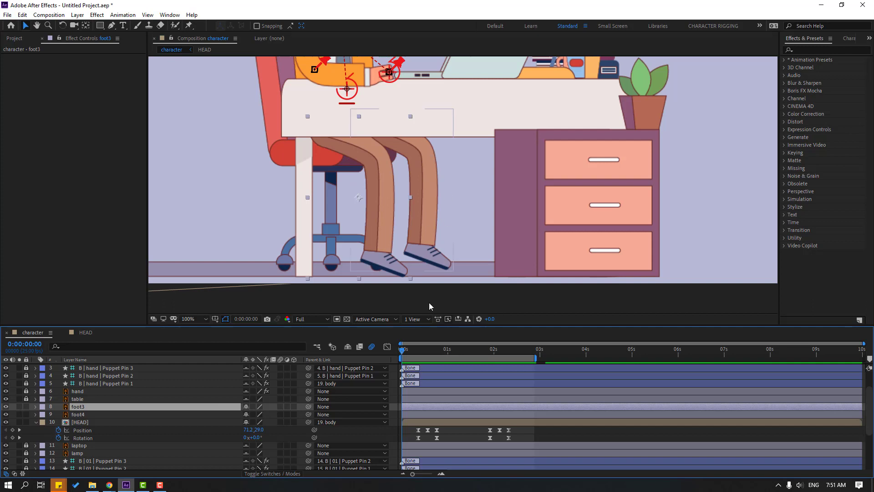
pyautogui.click(192, 318)
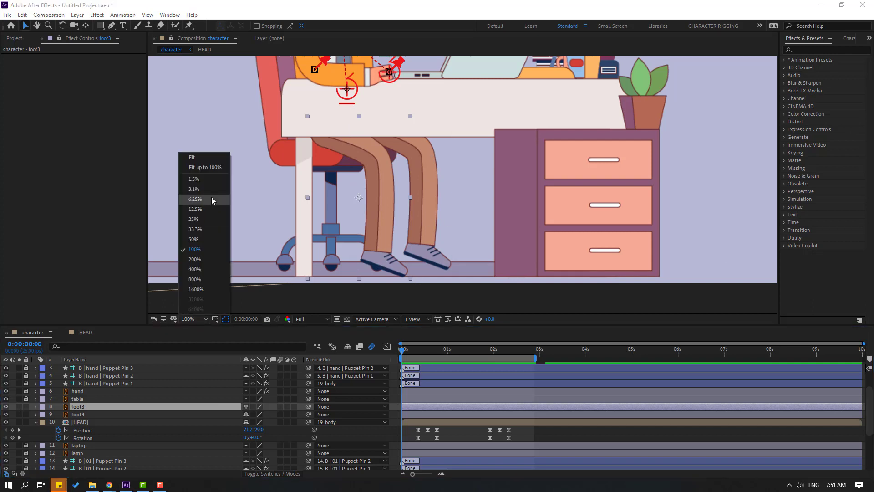
pyautogui.click(211, 196)
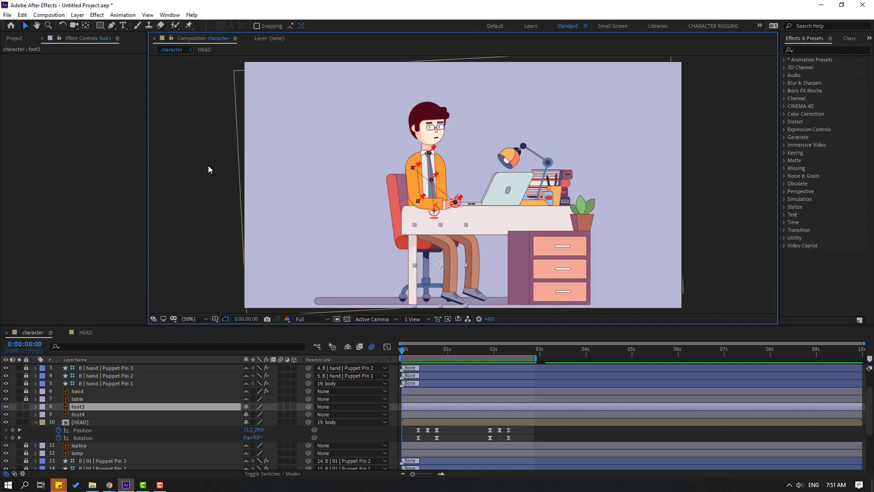